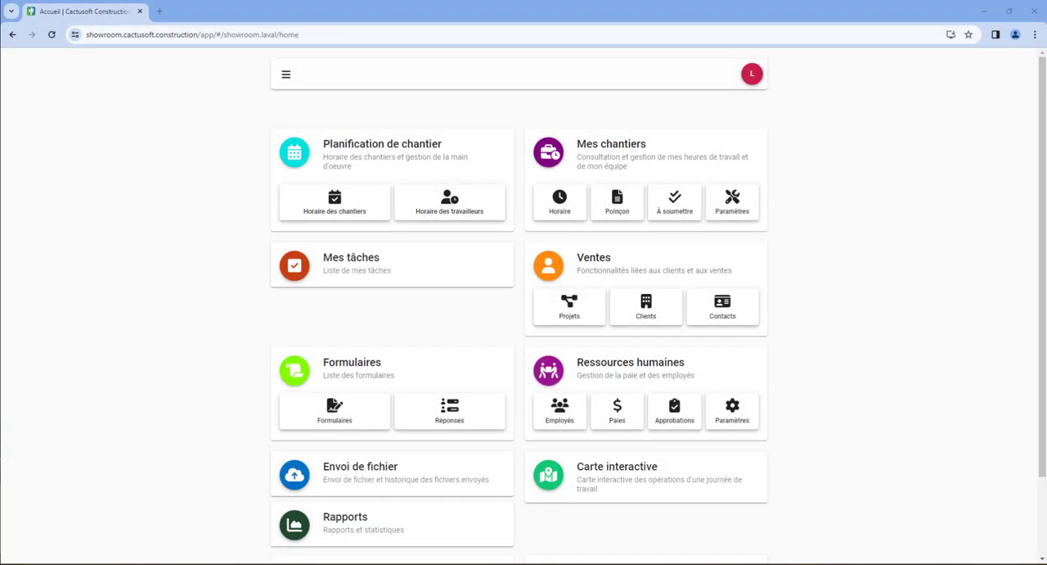
Create a payroll exporter named "Vidéo de formation Nethris/Employeur D" of type Nethris / Employeur D in the human resources settings.
left_click(733, 414)
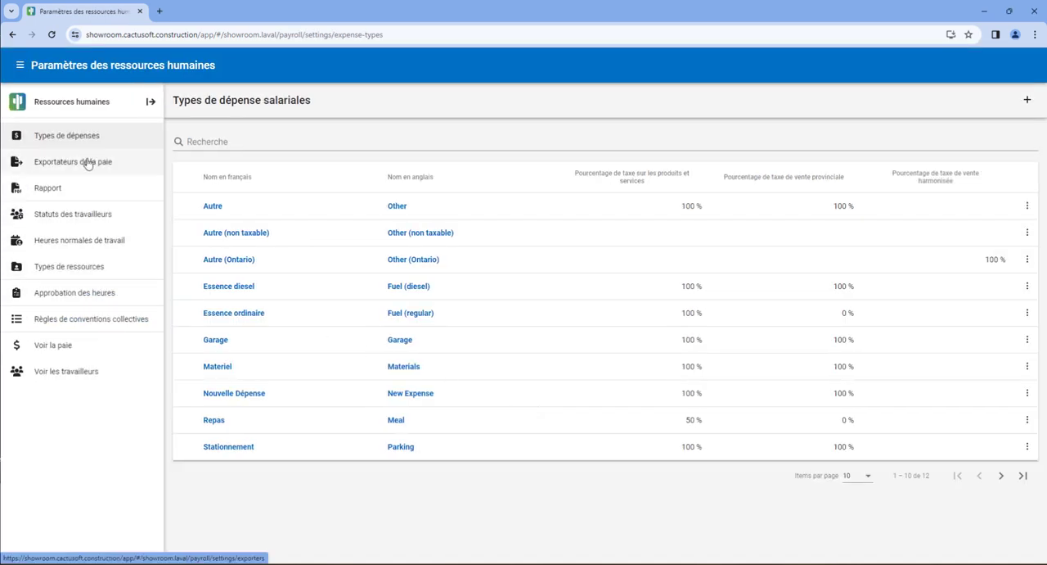
left_click(87, 161)
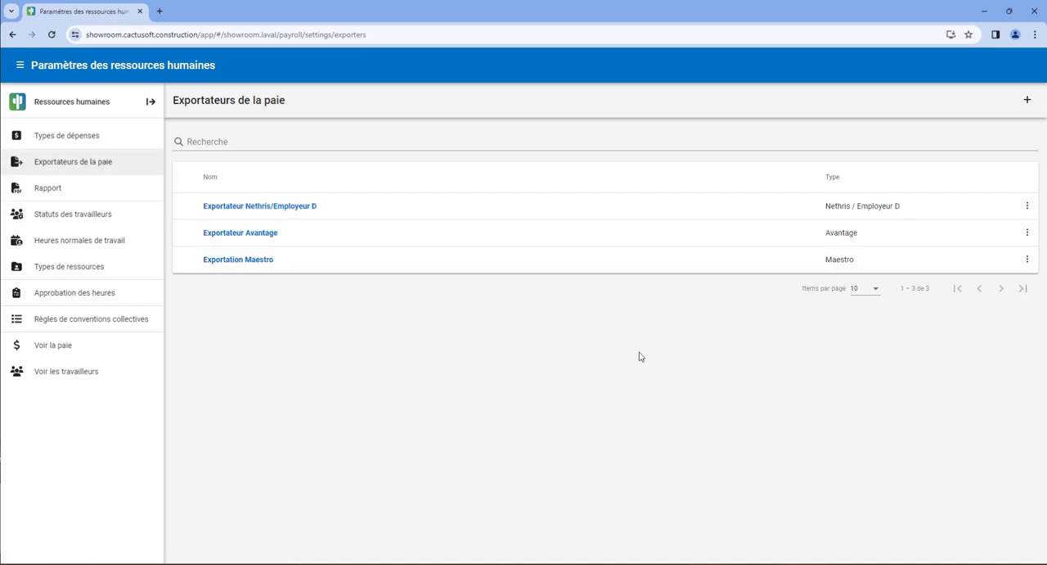
left_click(1028, 103)
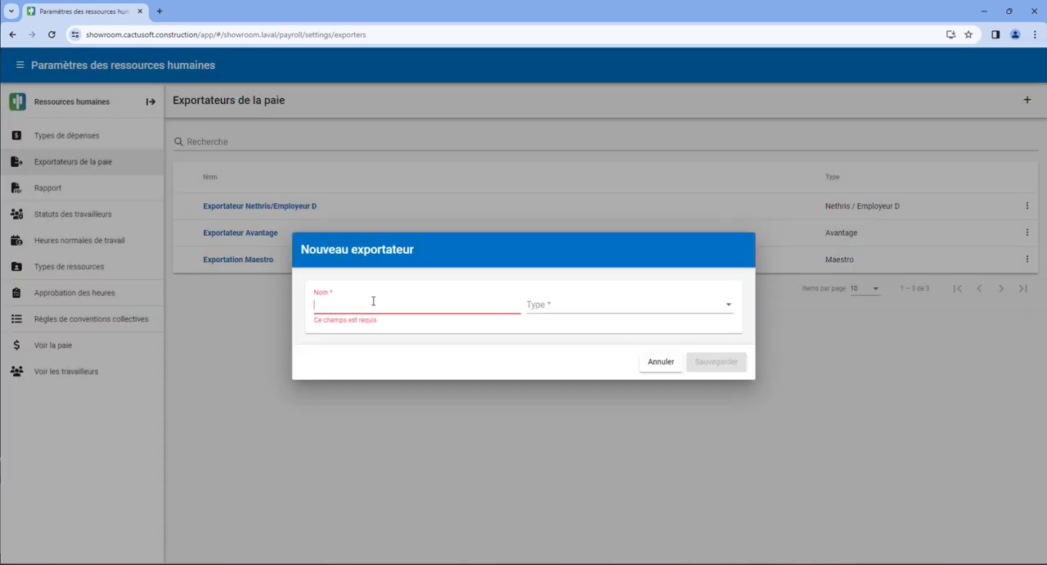
type("Vidéo de formation Nethris/Employeur D")
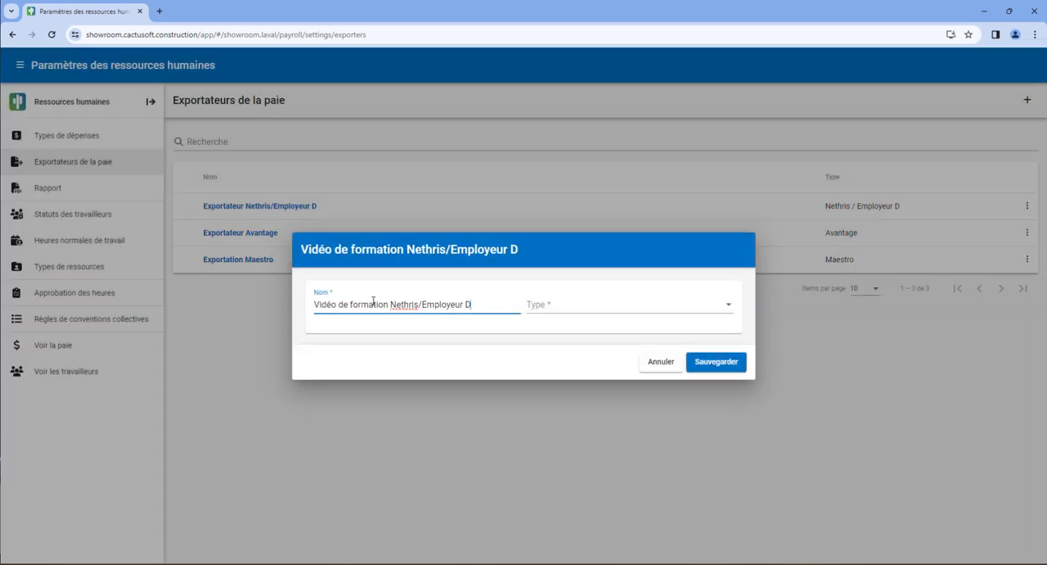
left_click(632, 305)
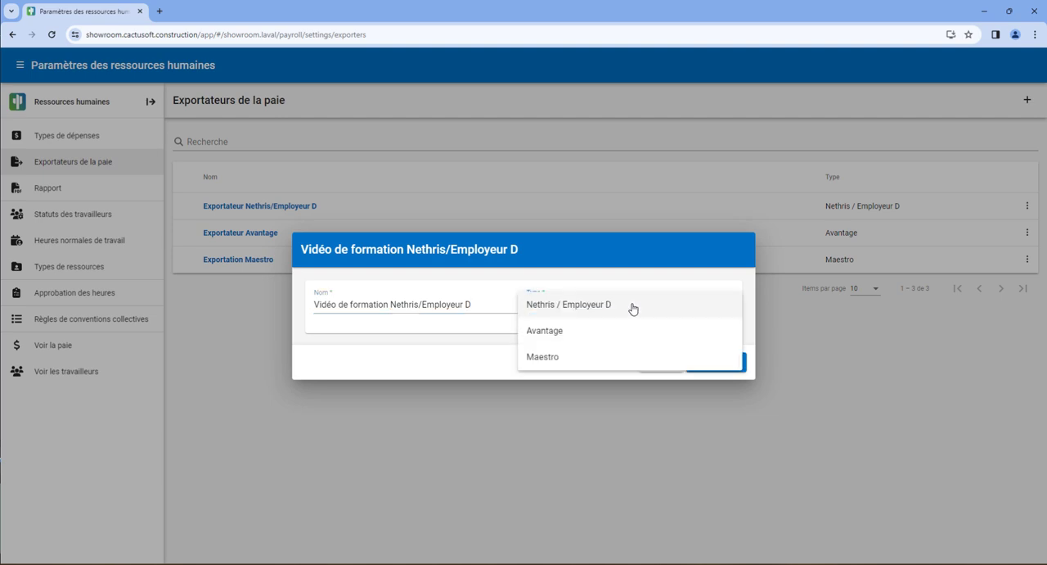
left_click(633, 309)
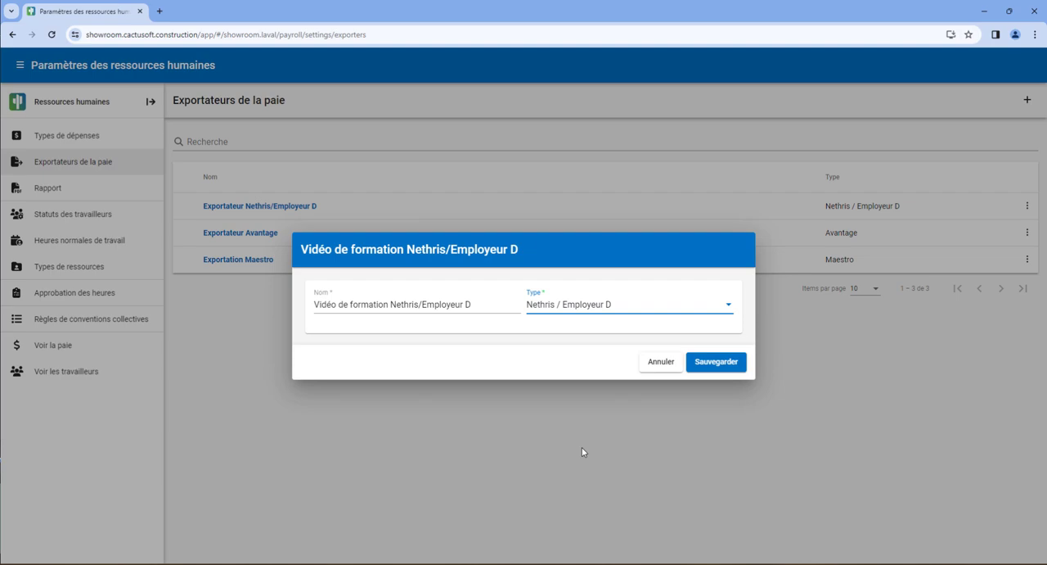
left_click(714, 366)
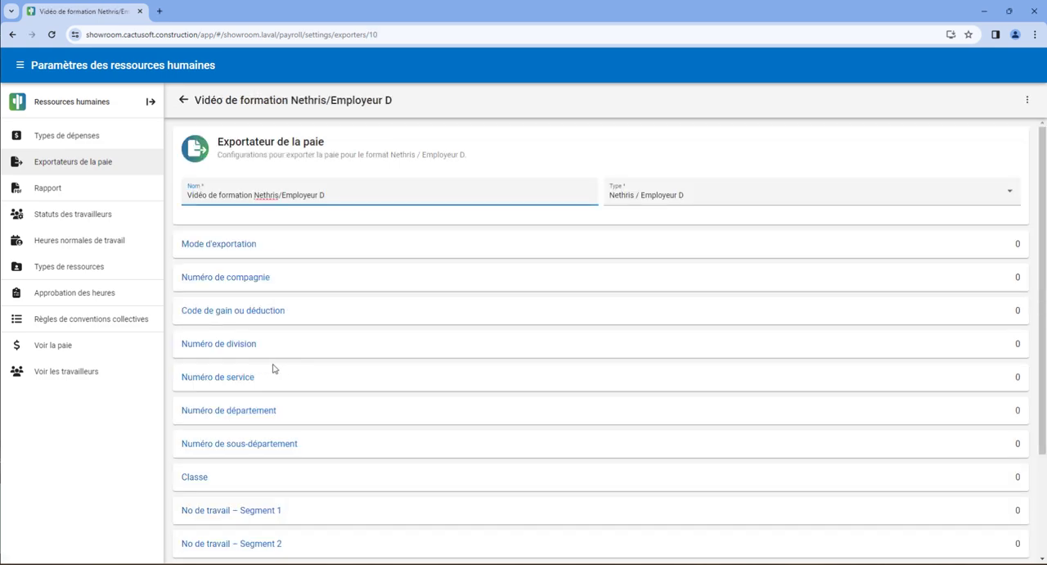
Add a rule with value 12 to the exporter's Code de gain ou déduction configuration.
left_click(252, 316)
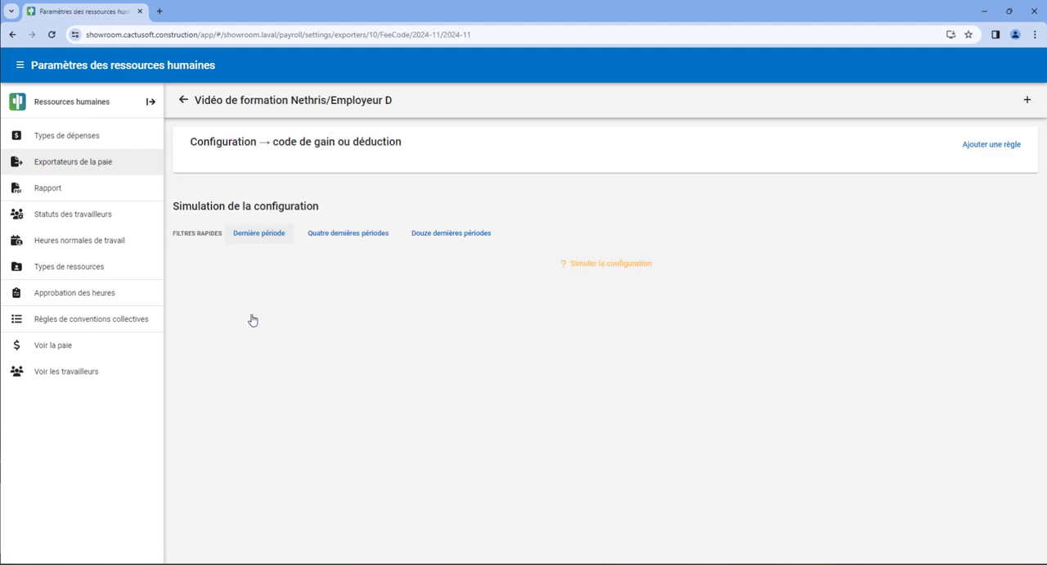
left_click(1026, 100)
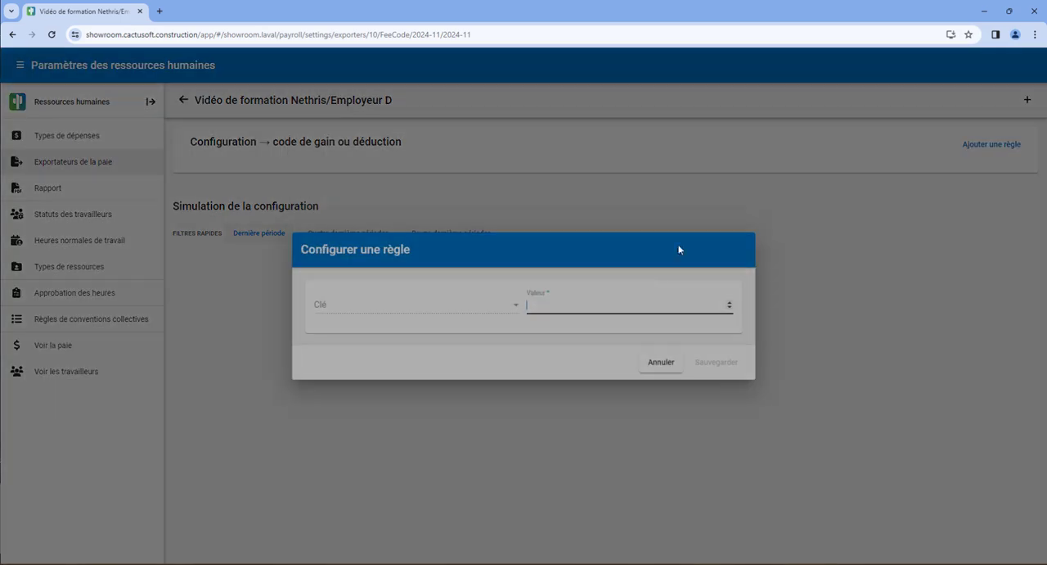
type("12")
left_click(717, 363)
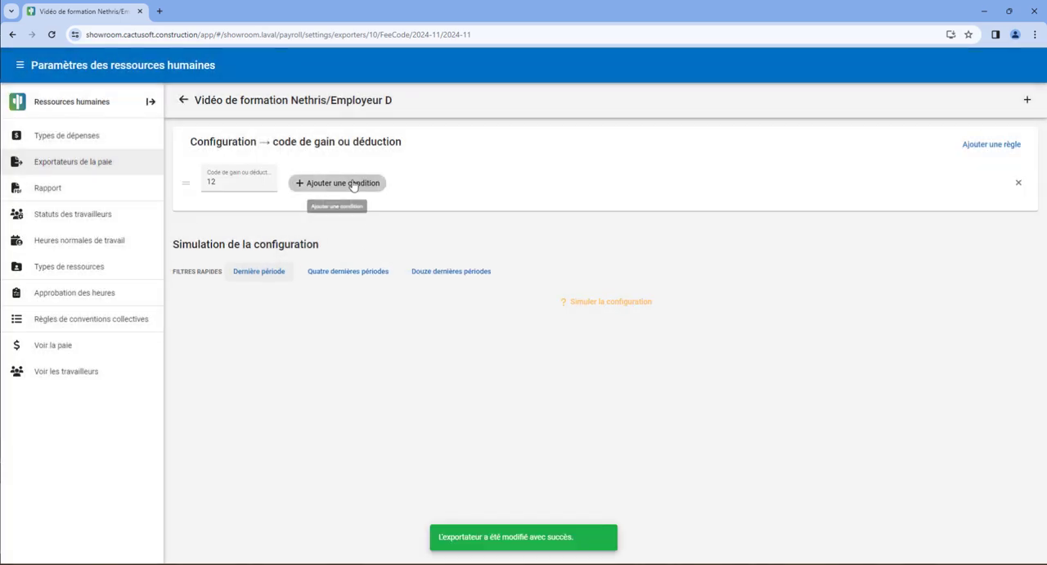
Examine the fields available for a condition on the code 12 rule.
left_click(354, 185)
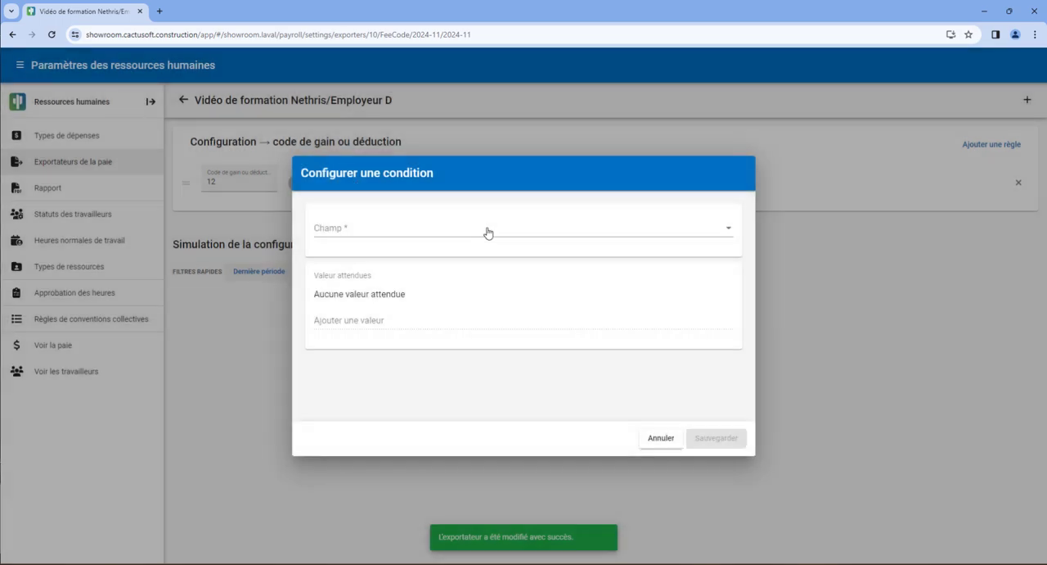
left_click(494, 228)
scroll(536, 277, "down", 3)
scroll(536, 276, "down", 1)
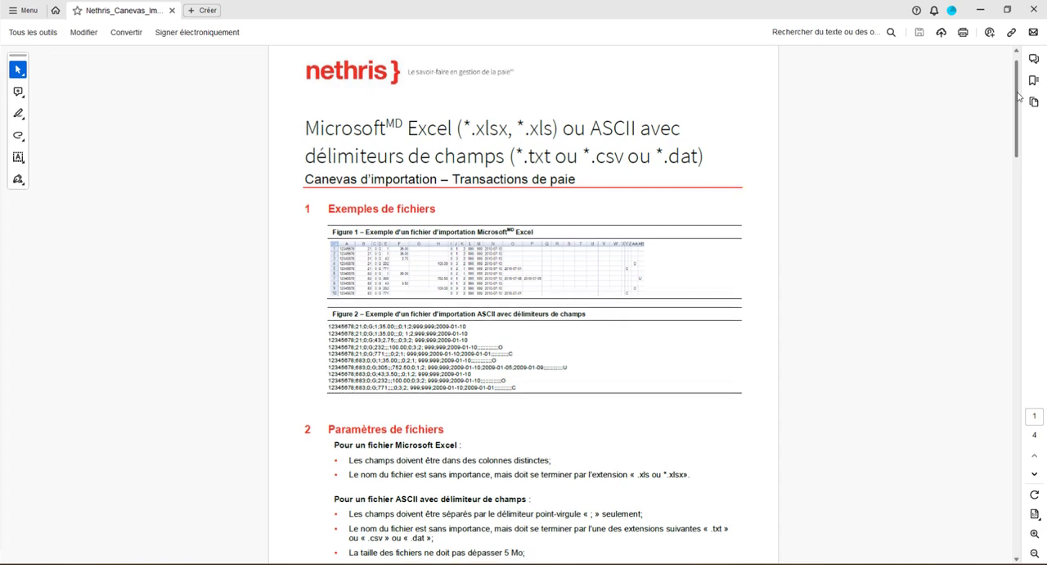
Switch to the Nethris import template PDF in Acrobat and review the payroll transaction file specifications.
left_click_drag(1018, 96, 1037, 247)
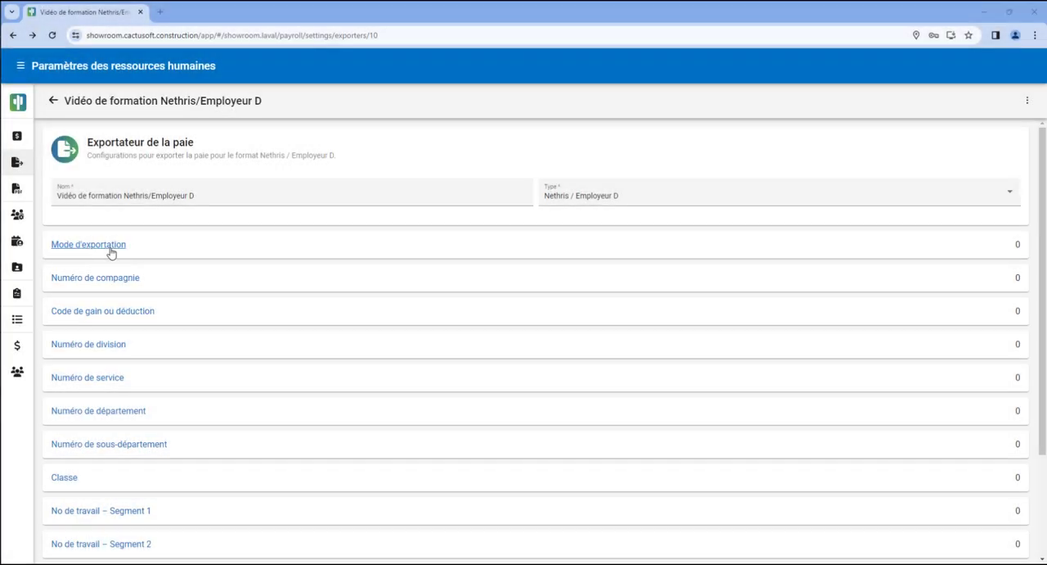
Add a Mode d'exportation rule to the exporter with the value "Quantité, taux et montant".
left_click(82, 245)
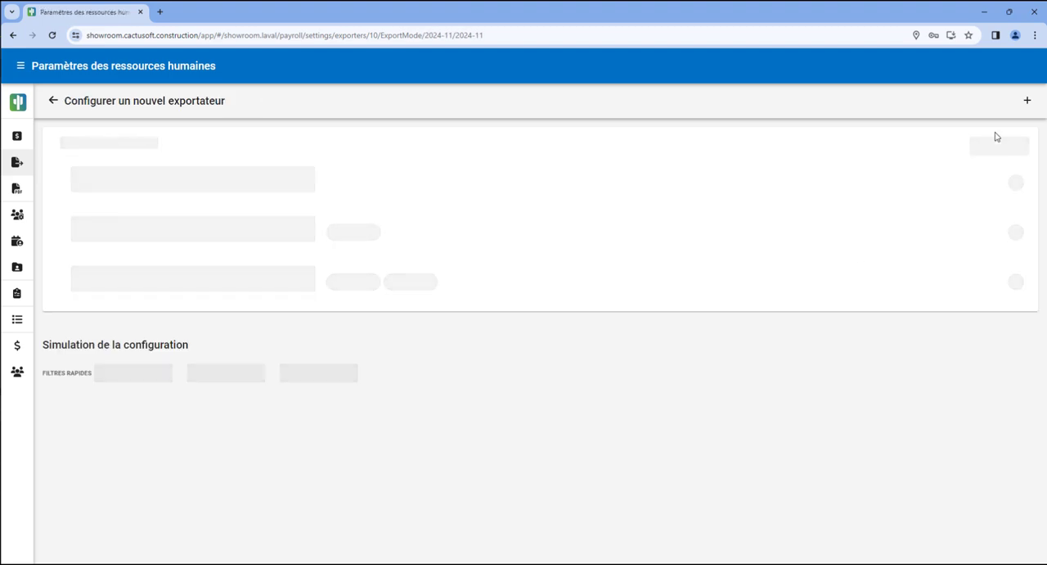
left_click(1028, 100)
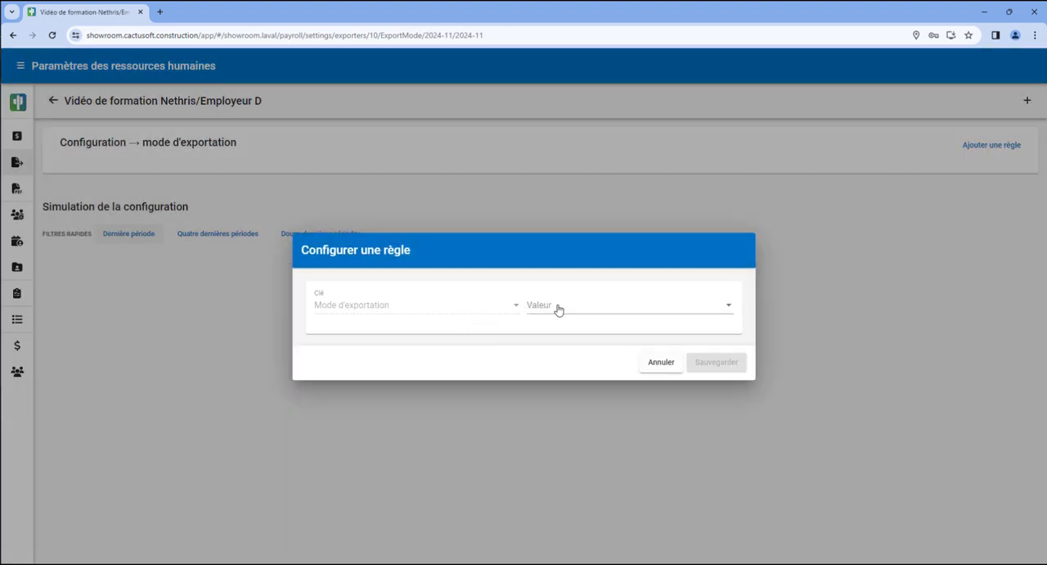
left_click(559, 310)
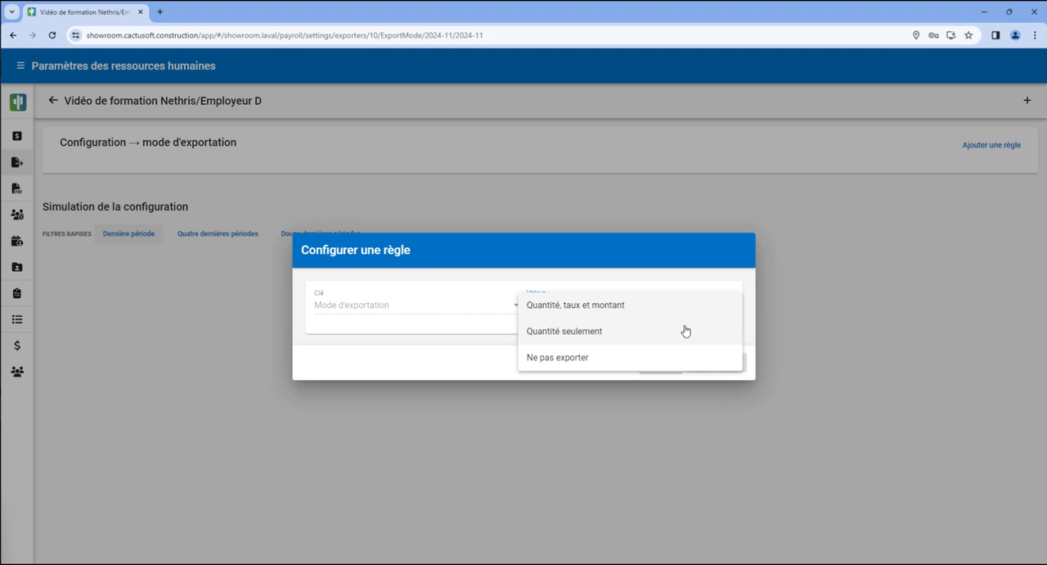
left_click(582, 308)
left_click(711, 363)
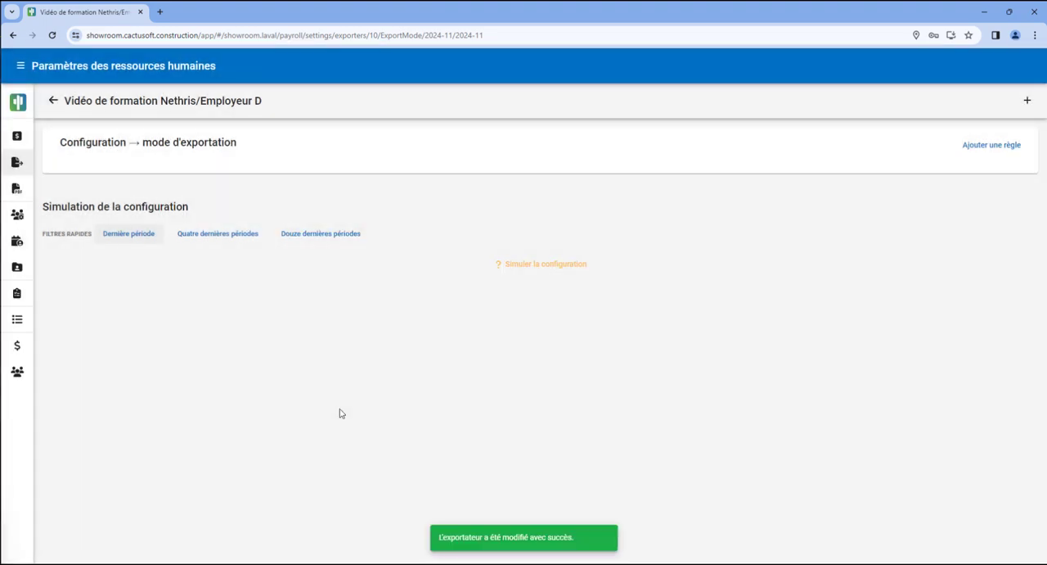
Add a Type de gain condition to the "Quantité, taux et montant" rule with 1 - Temps simple, 2 - Temps demi and 3 - Temps double.
left_click(237, 183)
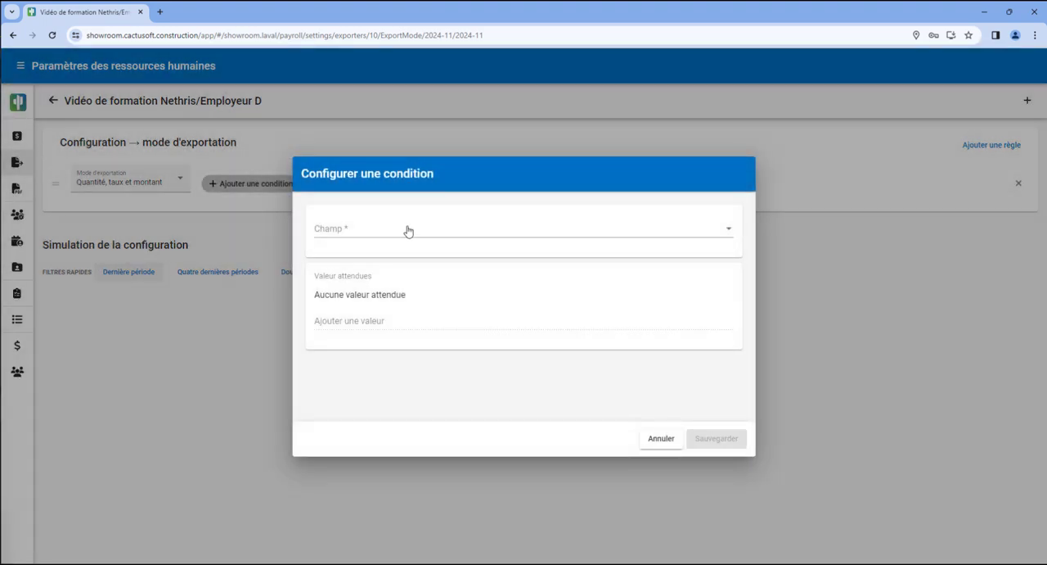
left_click(408, 232)
scroll(439, 314, "down", 1)
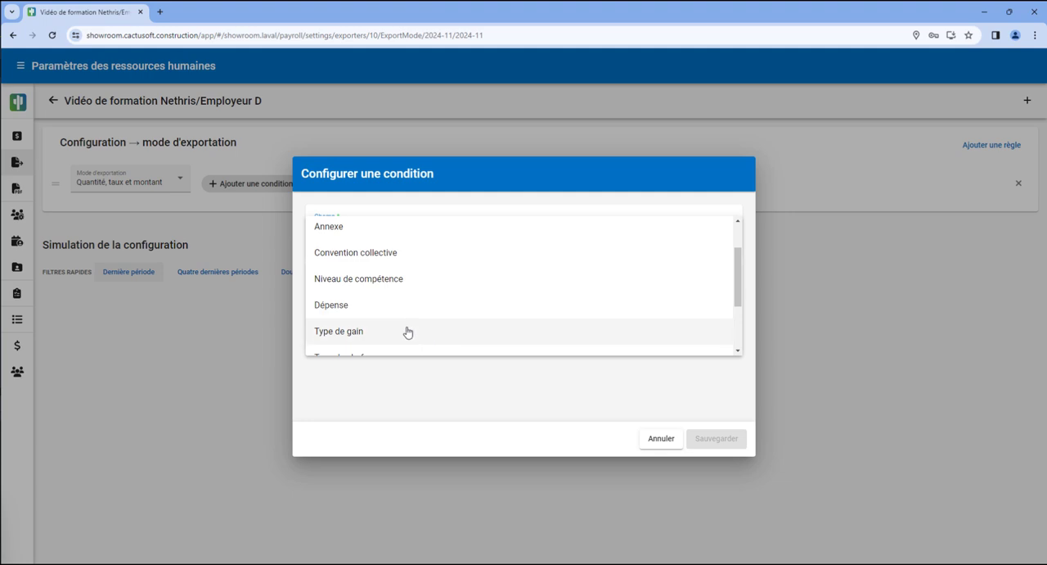
left_click(409, 331)
left_click(390, 325)
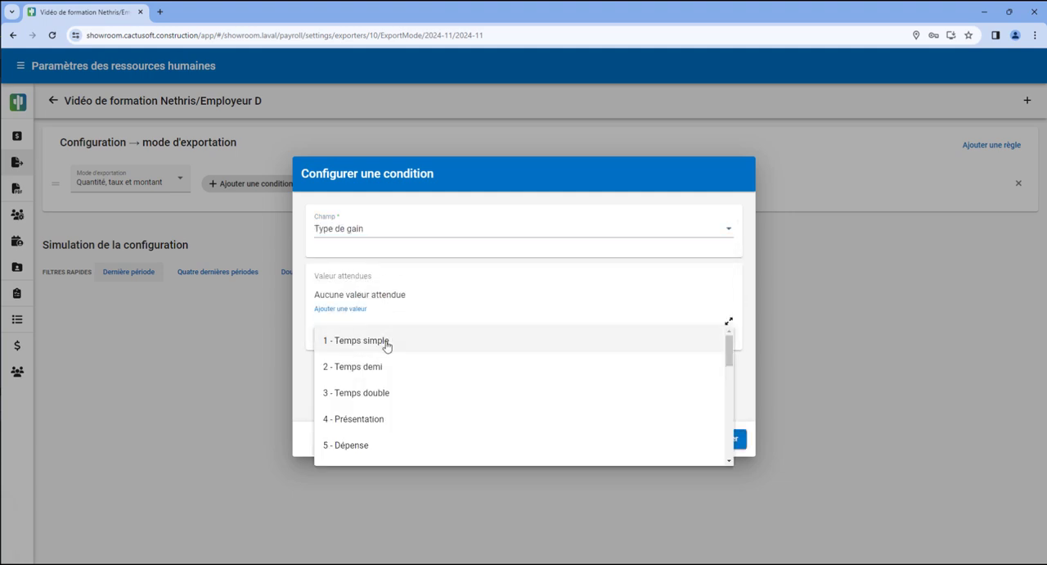
left_click(386, 344)
left_click(472, 325)
left_click(439, 351)
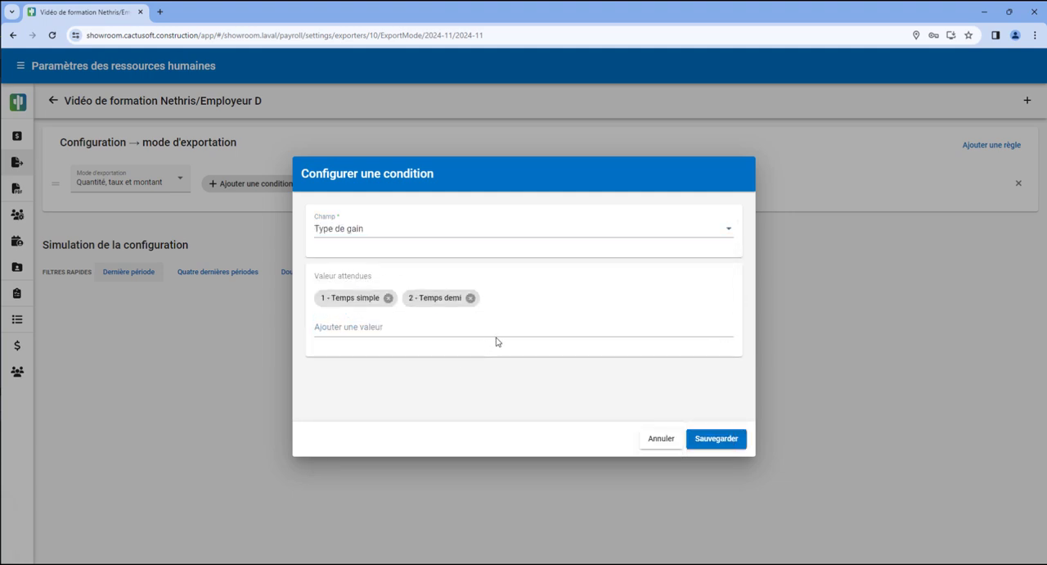
left_click(501, 332)
left_click(547, 360)
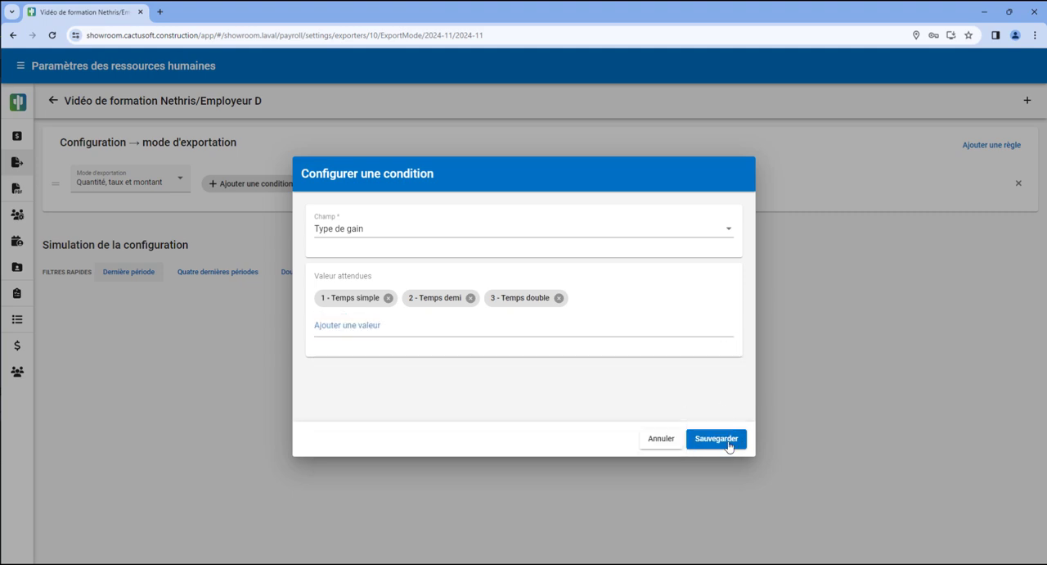
left_click(729, 446)
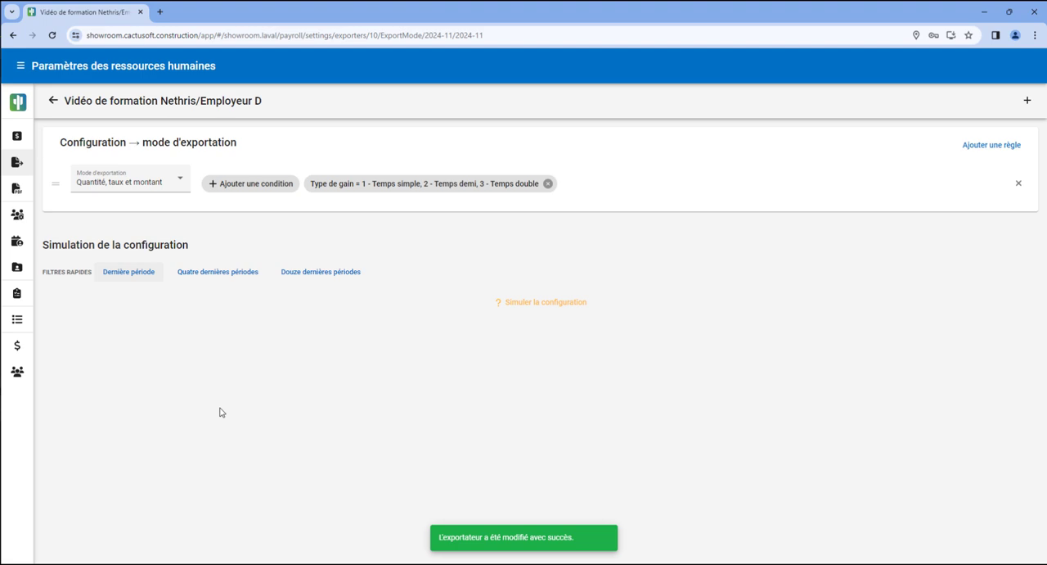
Add a Convention collective condition with the value Non règlementé to the "Quantité, taux et montant" rule.
left_click(274, 193)
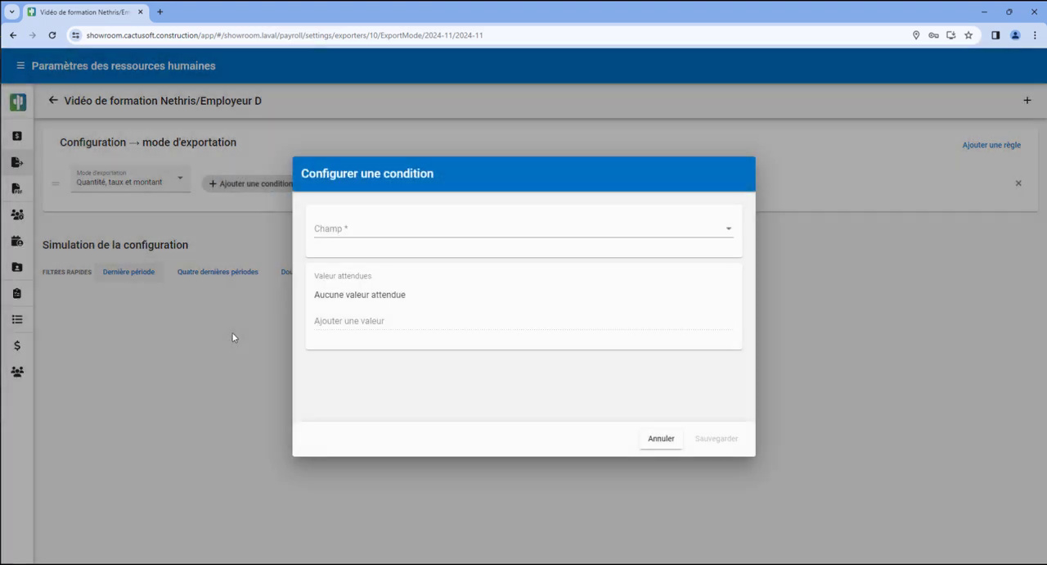
left_click(391, 221)
left_click(428, 307)
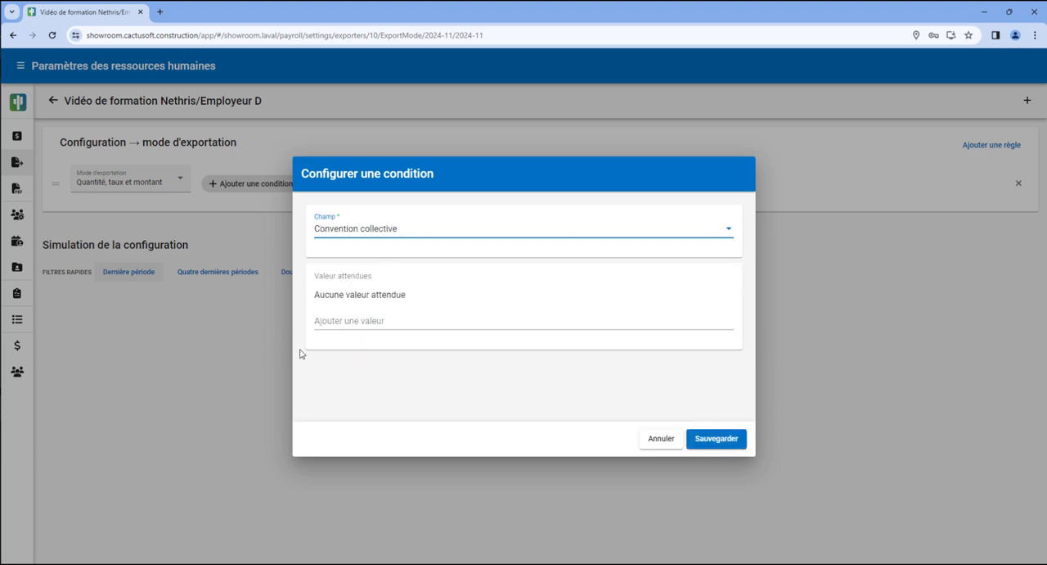
left_click(356, 322)
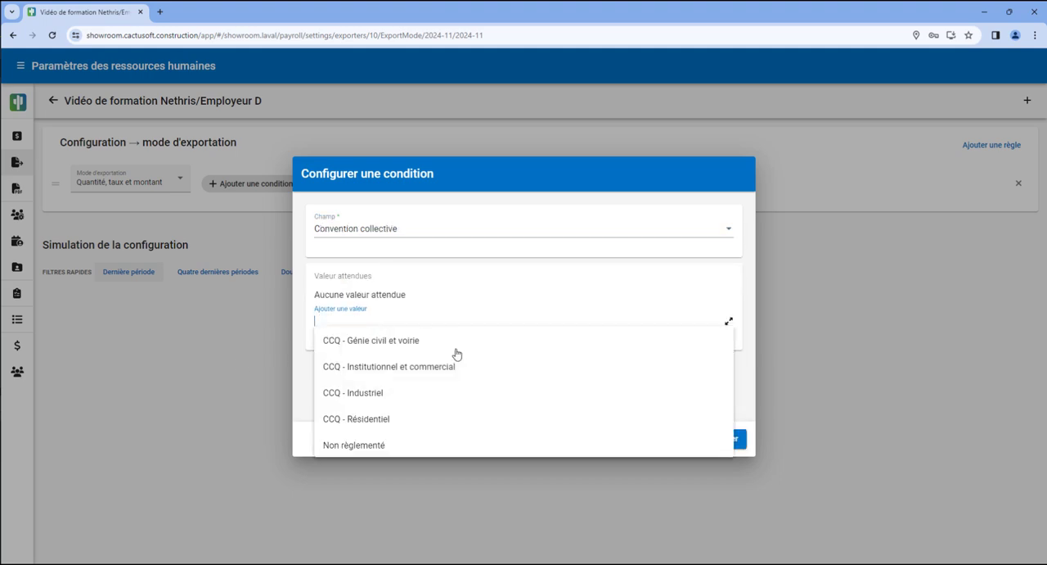
left_click(377, 443)
left_click(717, 438)
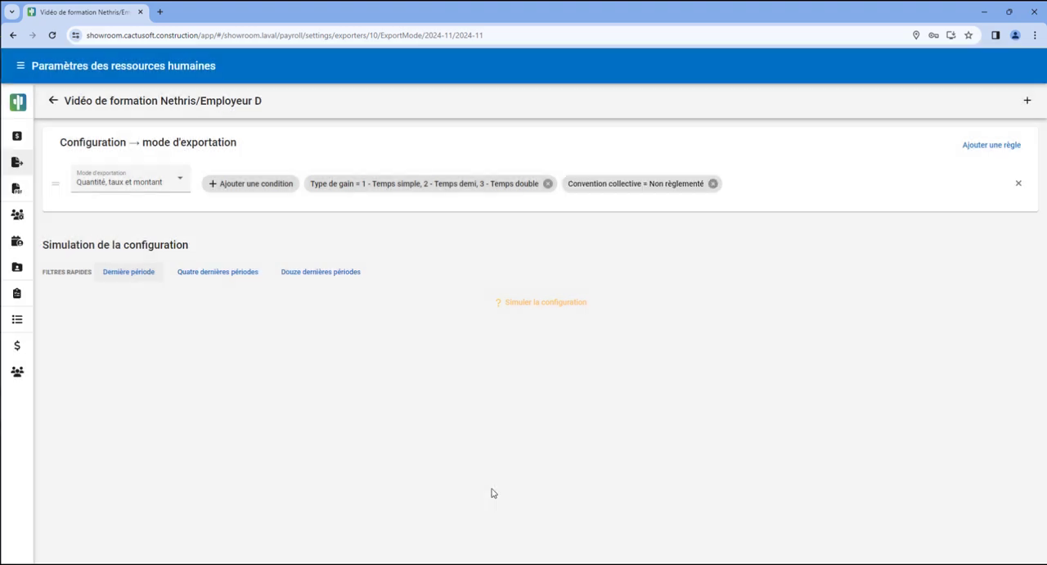
Add a second Mode d'exportation rule with the value "Quantité seulement".
left_click(1027, 101)
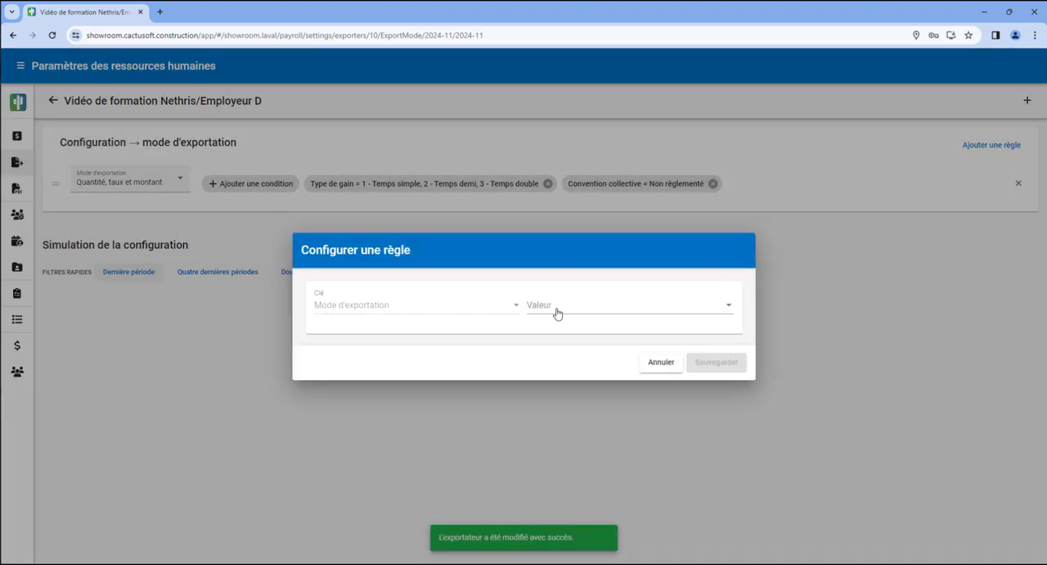
left_click(557, 309)
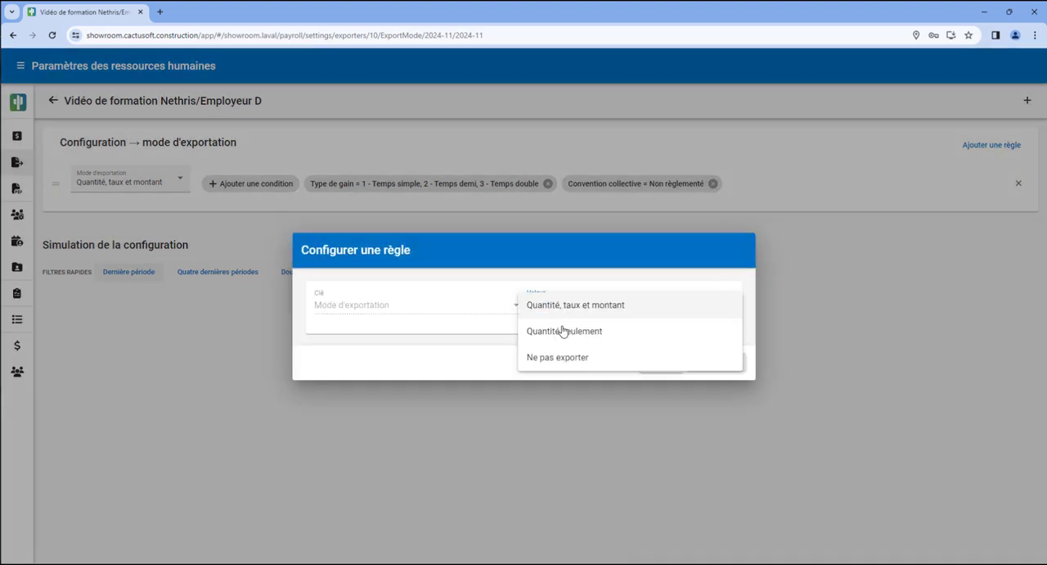
left_click(561, 331)
left_click(723, 364)
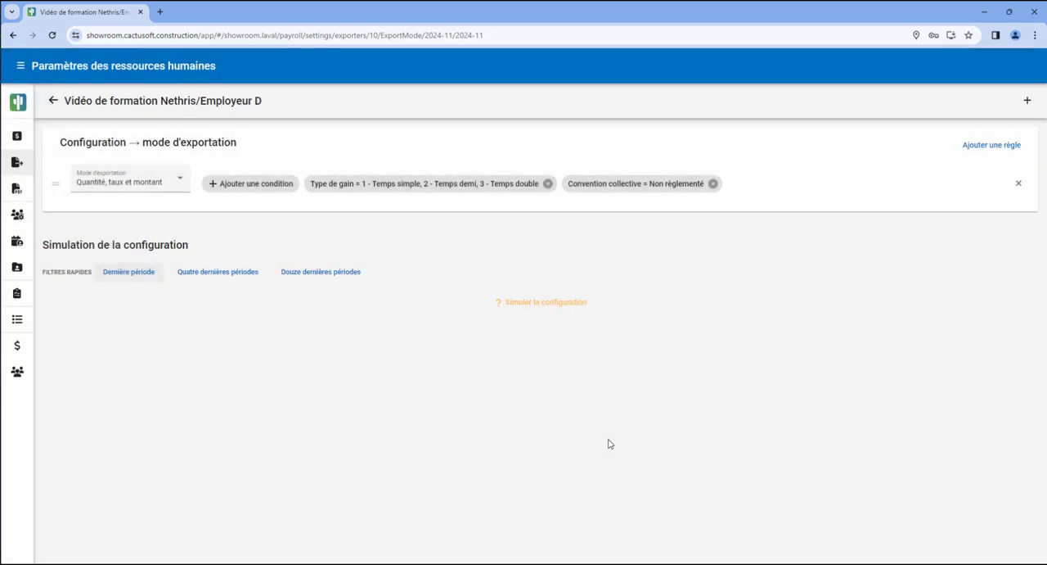
Add a Type de gain condition to the "Quantité seulement" rule with 1 - Temps simple, 2 - Temps demi and 3 - Temps double.
left_click(275, 237)
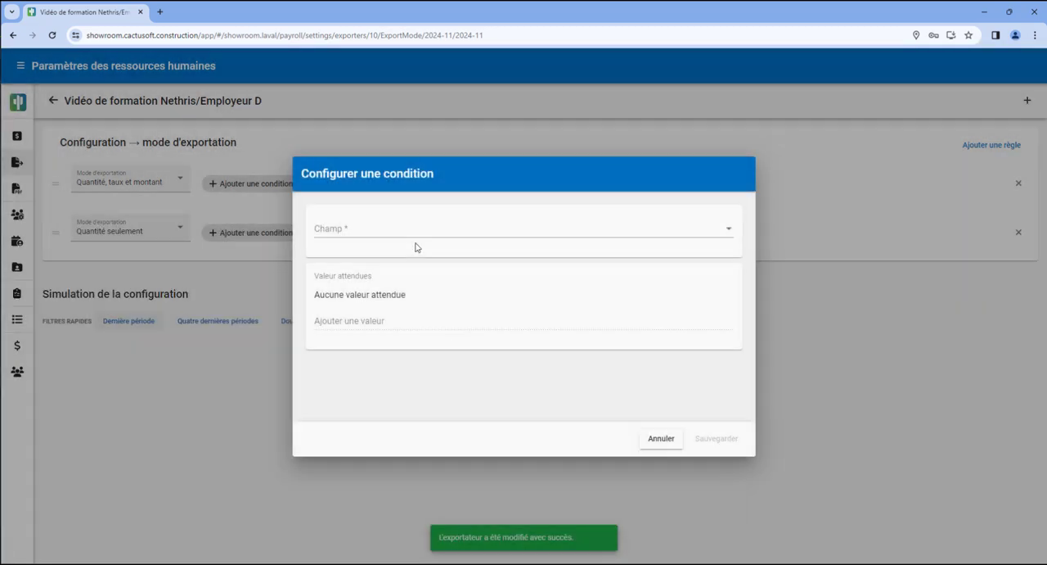
left_click(423, 236)
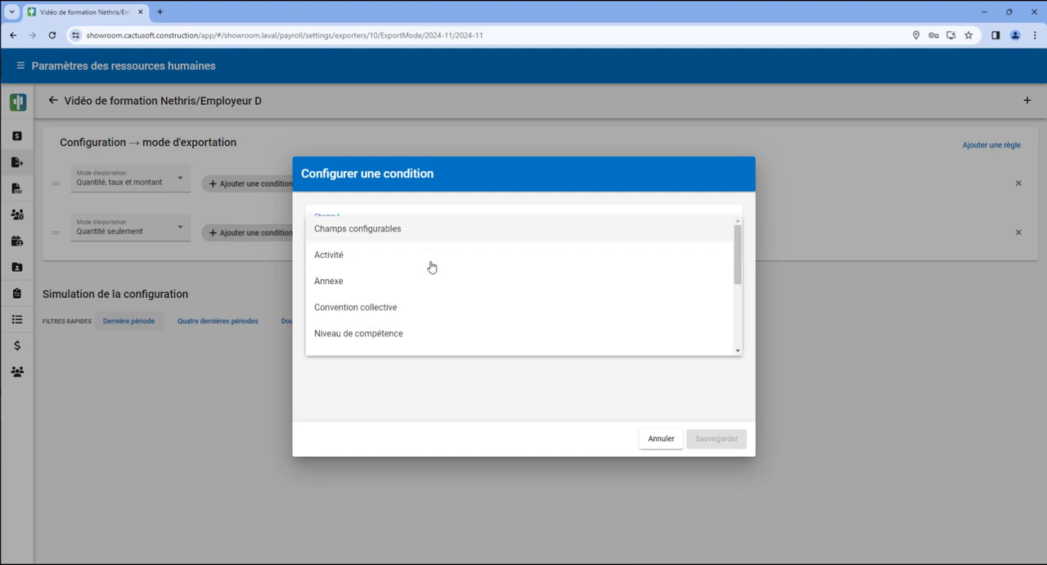
scroll(429, 330, "down", 1)
left_click(429, 331)
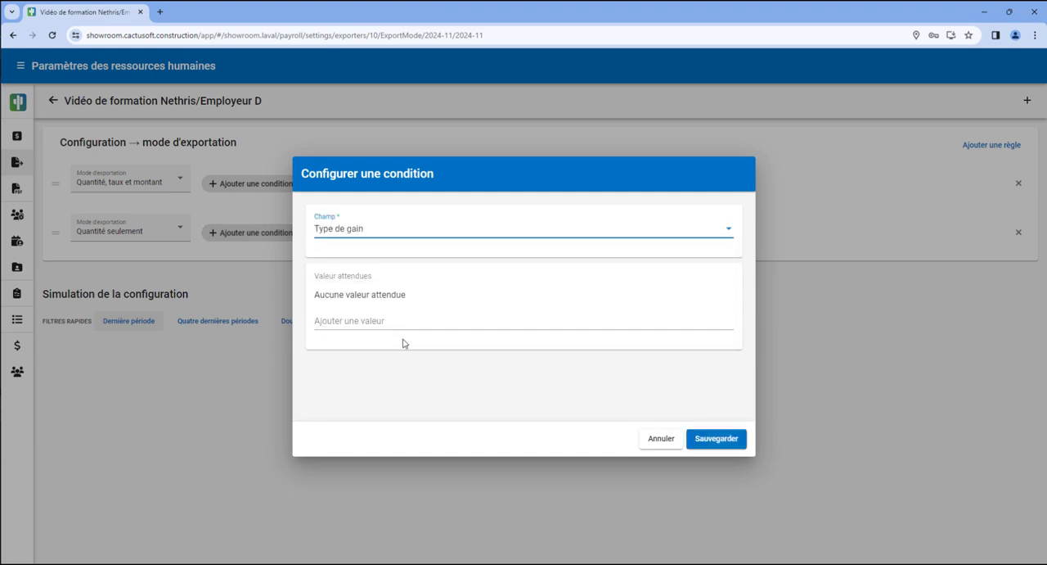
left_click(396, 326)
left_click(396, 340)
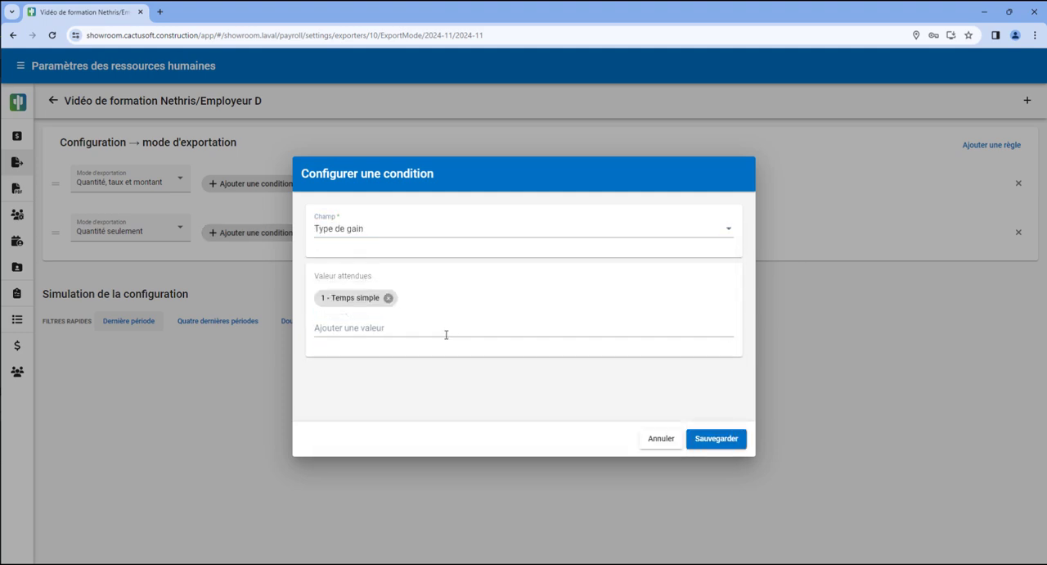
left_click(447, 331)
left_click(458, 345)
left_click(479, 327)
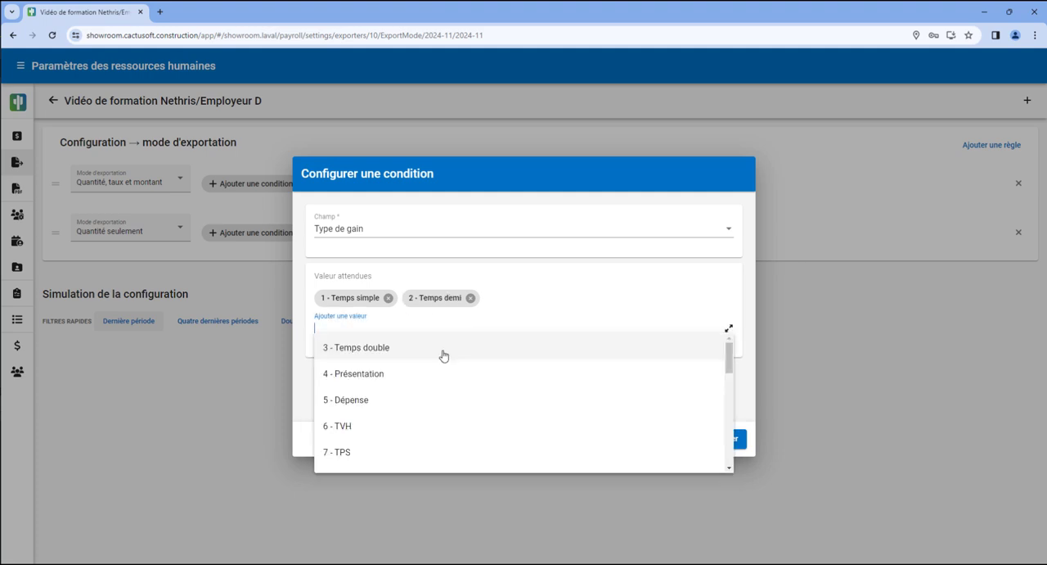
left_click(430, 353)
left_click(739, 439)
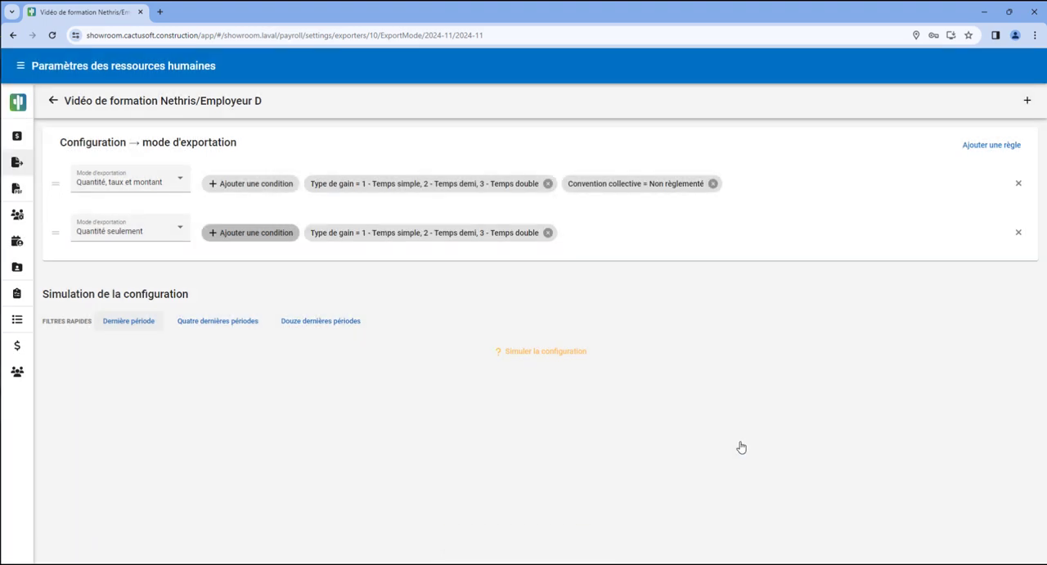
Add a Convention collective condition to the "Quantité seulement" rule with CCQ - Génie civil et voirie, Institutionnel et commercial, Industriel and Résidentiel.
left_click(248, 232)
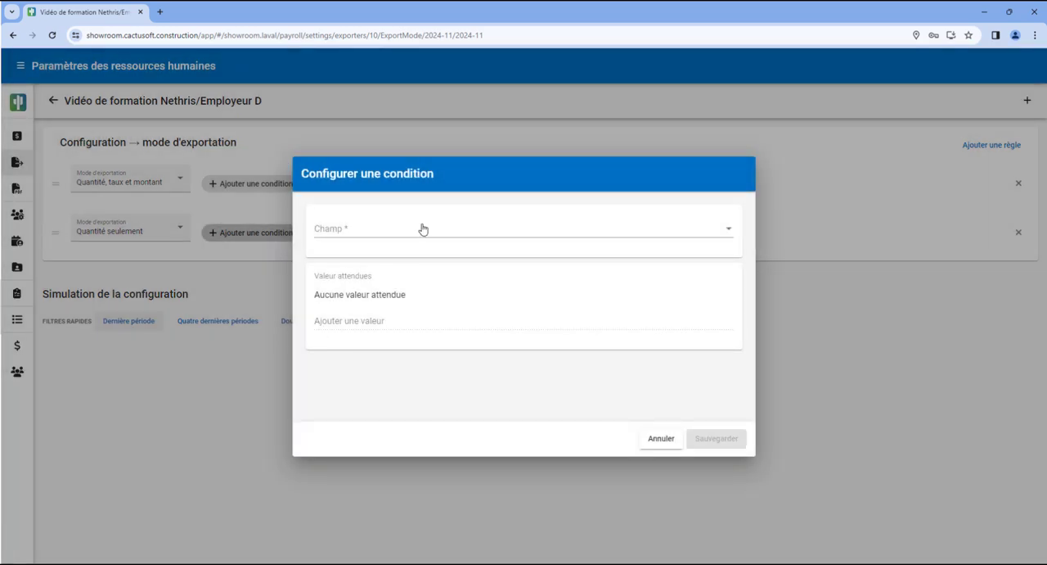
left_click(422, 229)
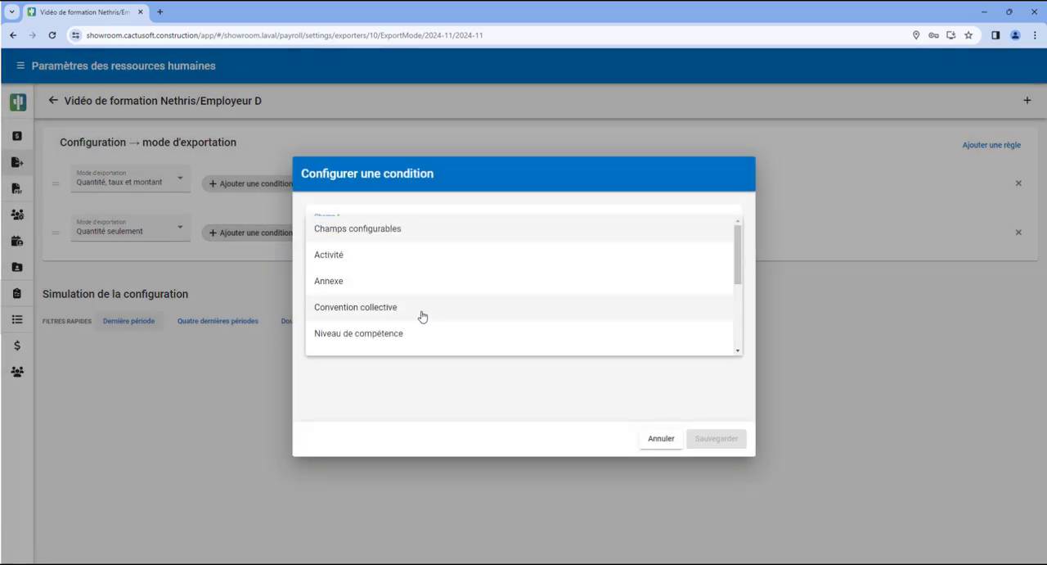
left_click(422, 309)
left_click(393, 319)
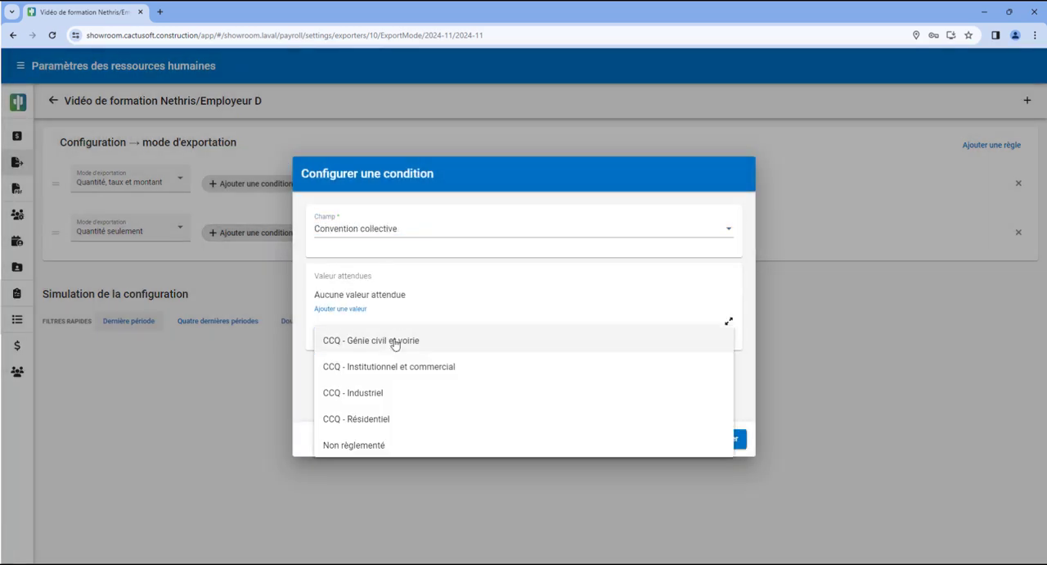
left_click(392, 340)
left_click(413, 328)
left_click(409, 344)
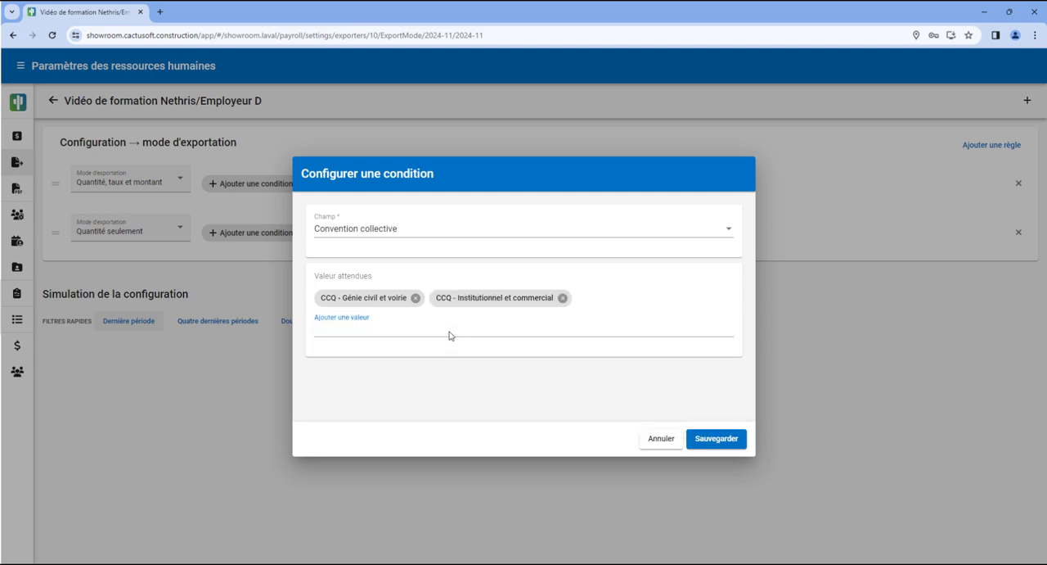
left_click(446, 335)
left_click(438, 344)
left_click(453, 327)
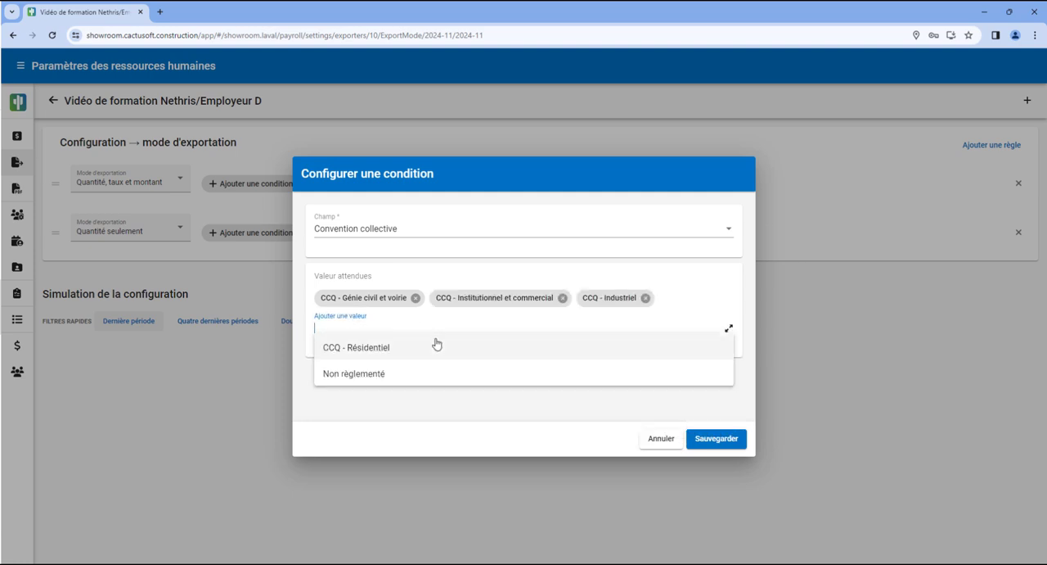
left_click(437, 345)
left_click(717, 439)
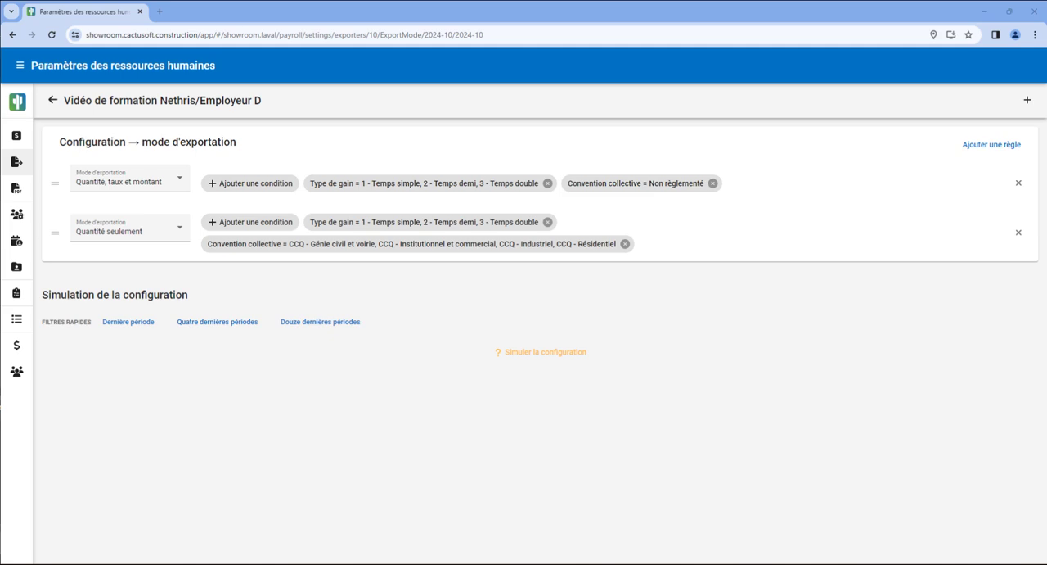
Simulate the export mode configuration for the last period and view the "Quantité, taux et montant" and <Vide> payroll results.
left_click(139, 329)
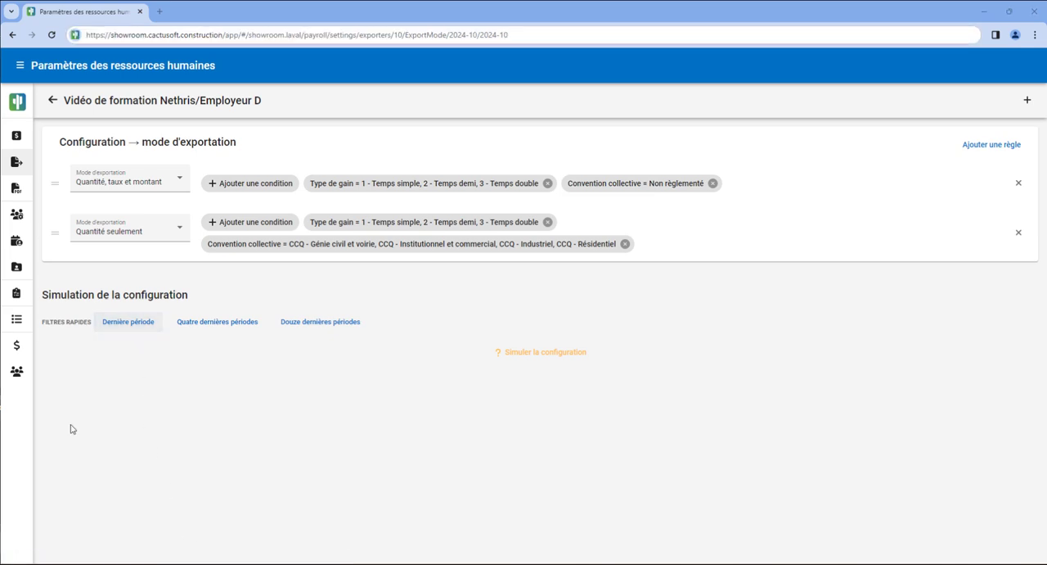
left_click(519, 356)
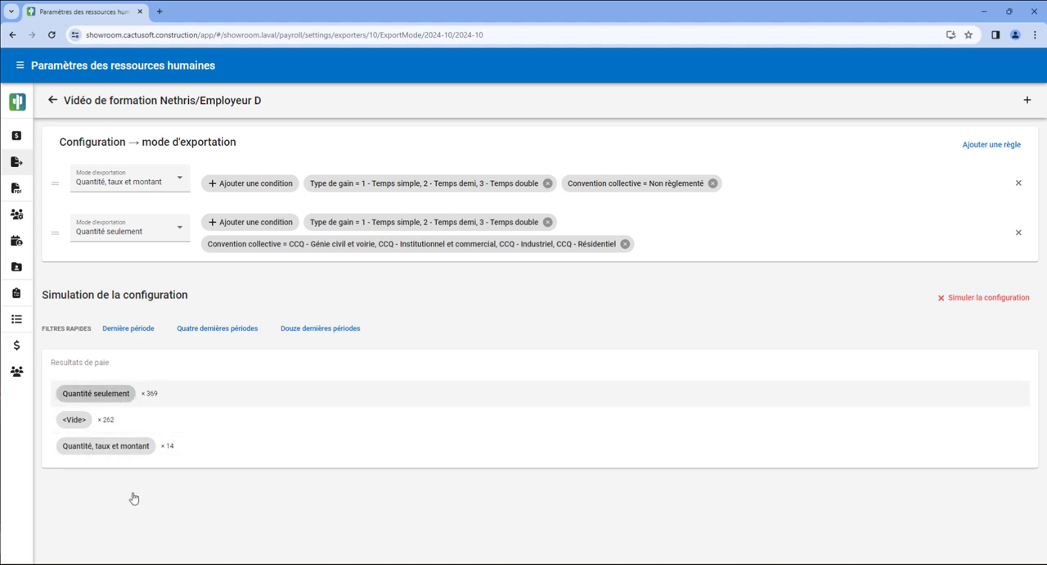
scroll(135, 503, "down", 3)
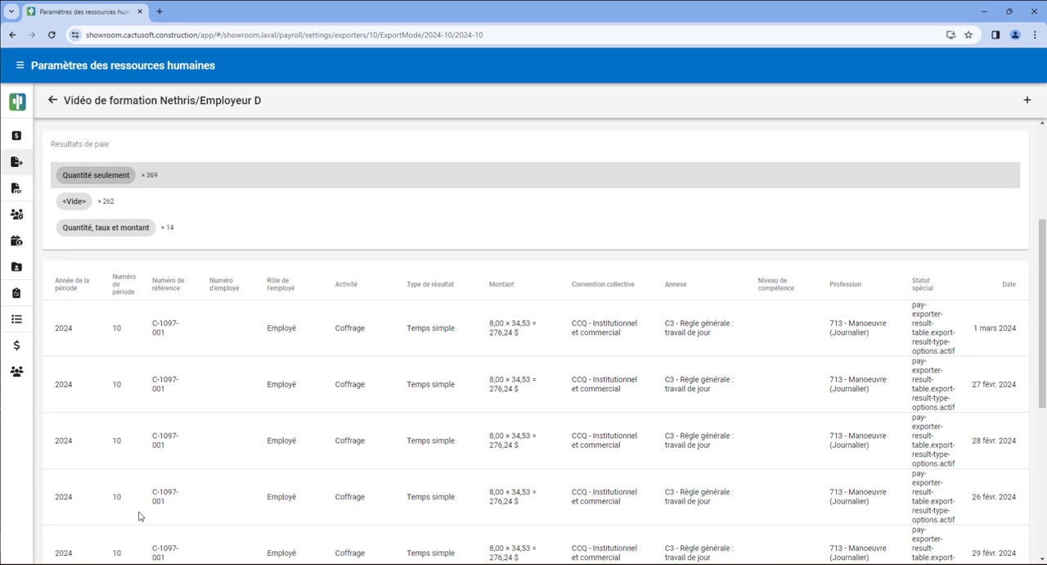
left_click(121, 227)
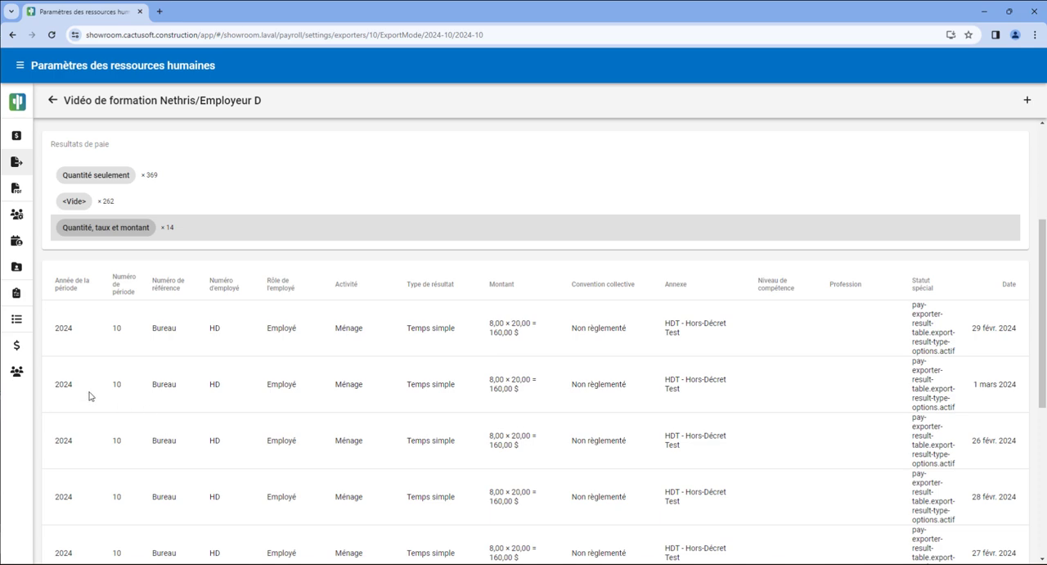
left_click(72, 201)
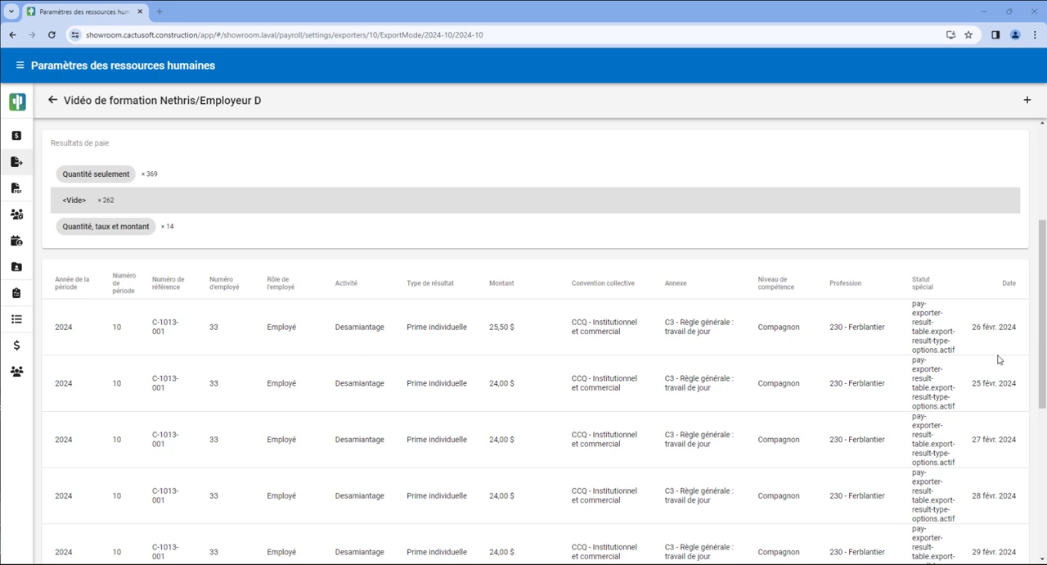
Examine the gain types of the <Vide> payroll results across two pages with 50 items per page.
left_click_drag(1044, 339, 1043, 486)
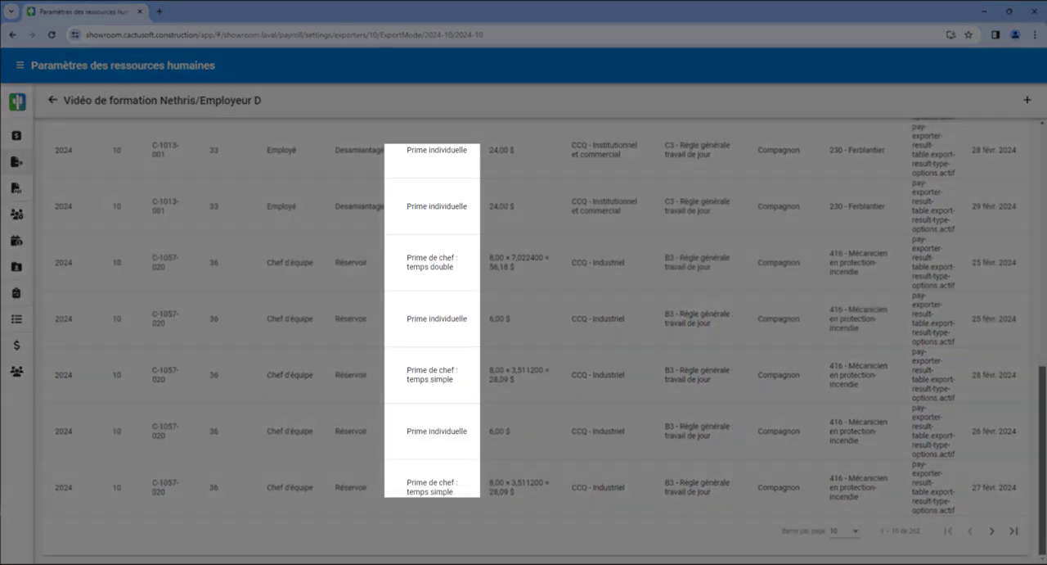
left_click(844, 532)
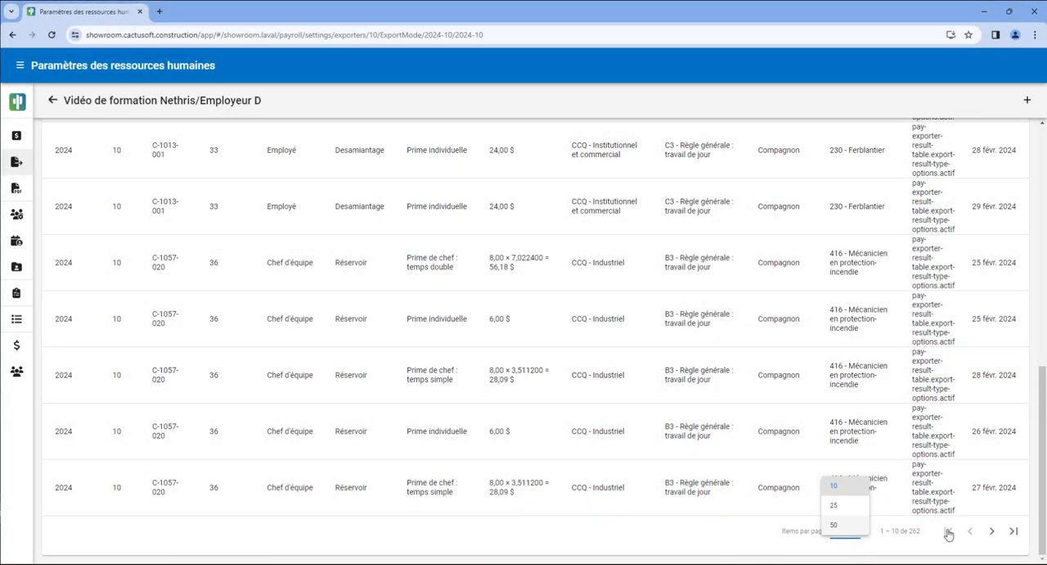
left_click(834, 524)
scroll(830, 426, "down", 3)
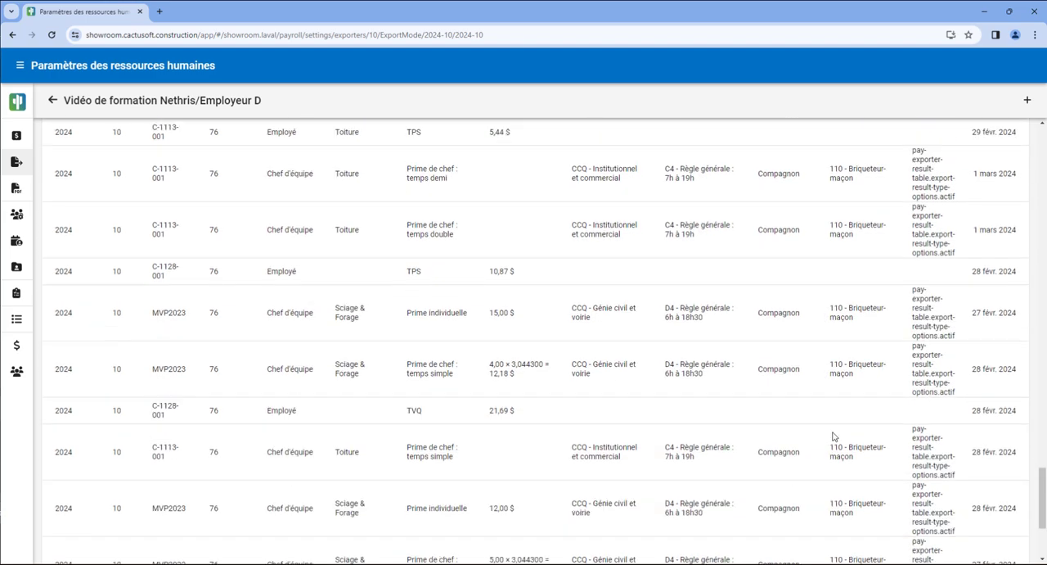
scroll(828, 451, "down", 2)
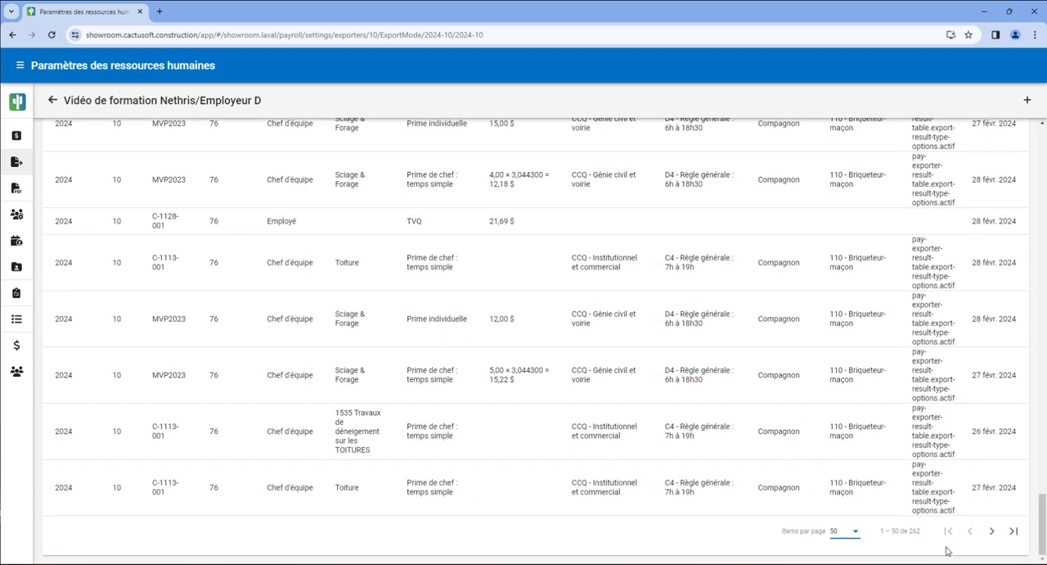
left_click(992, 532)
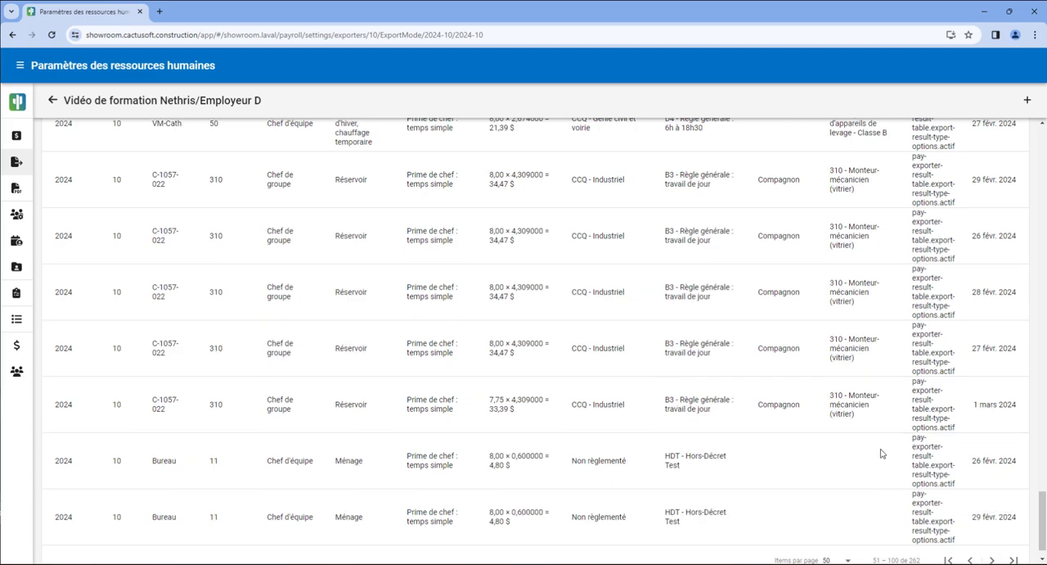
scroll(807, 433, "up", 7)
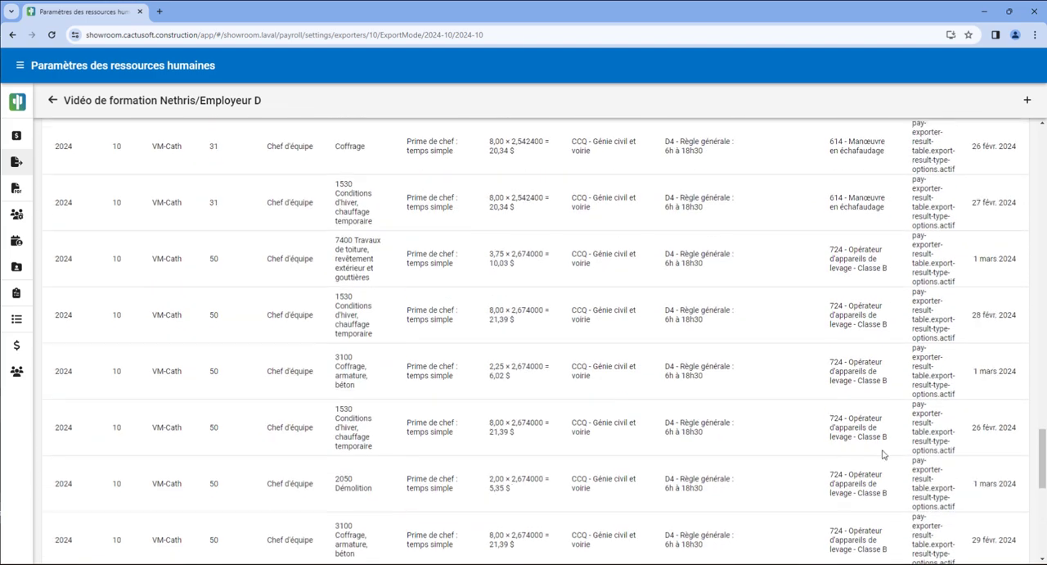
left_click_drag(1044, 434, 1044, 156)
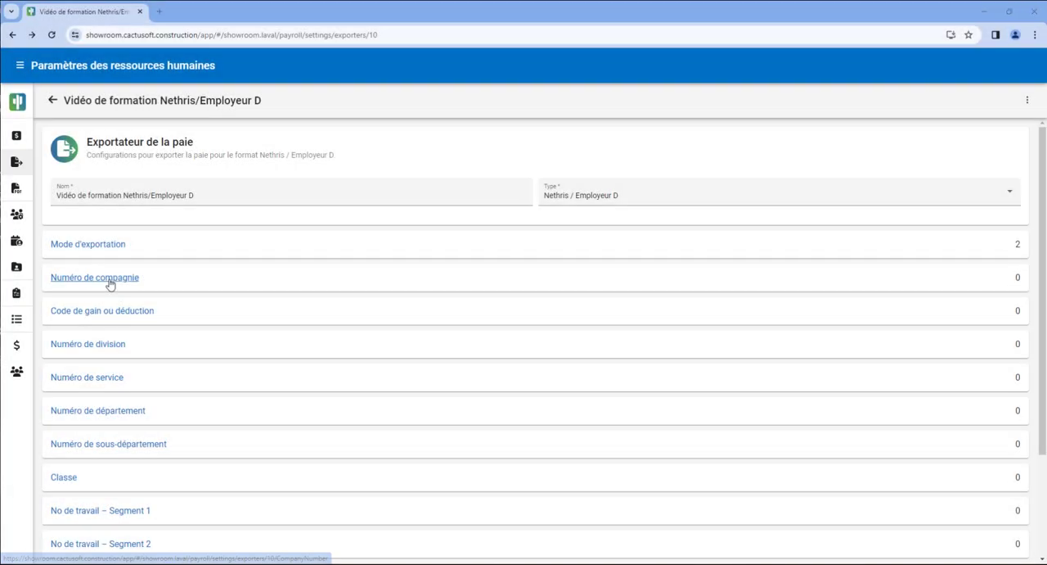
Add a Numéro de compagnie rule with the value 123465 and simulate the configuration.
left_click(110, 284)
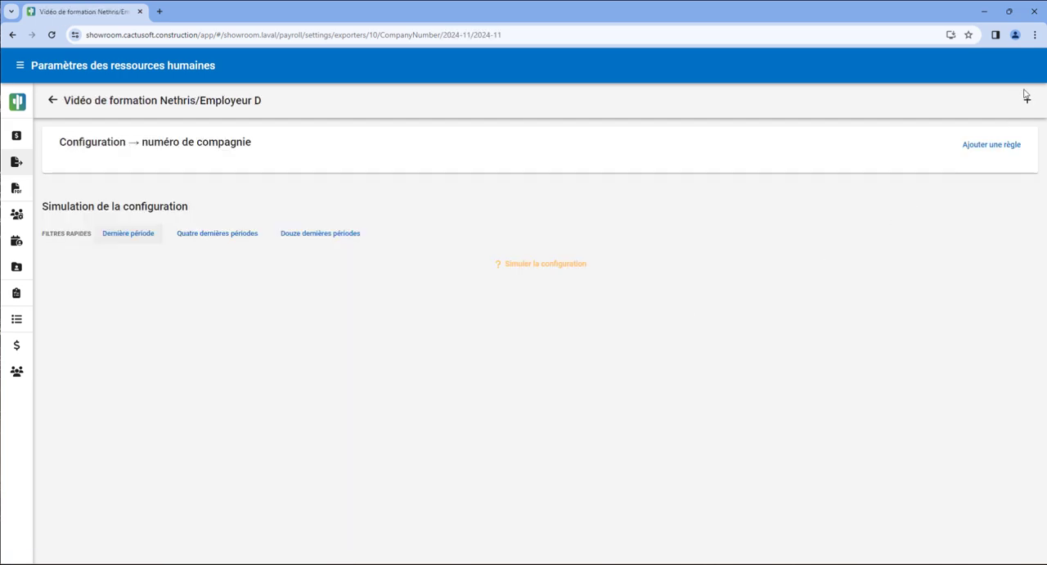
left_click(1024, 101)
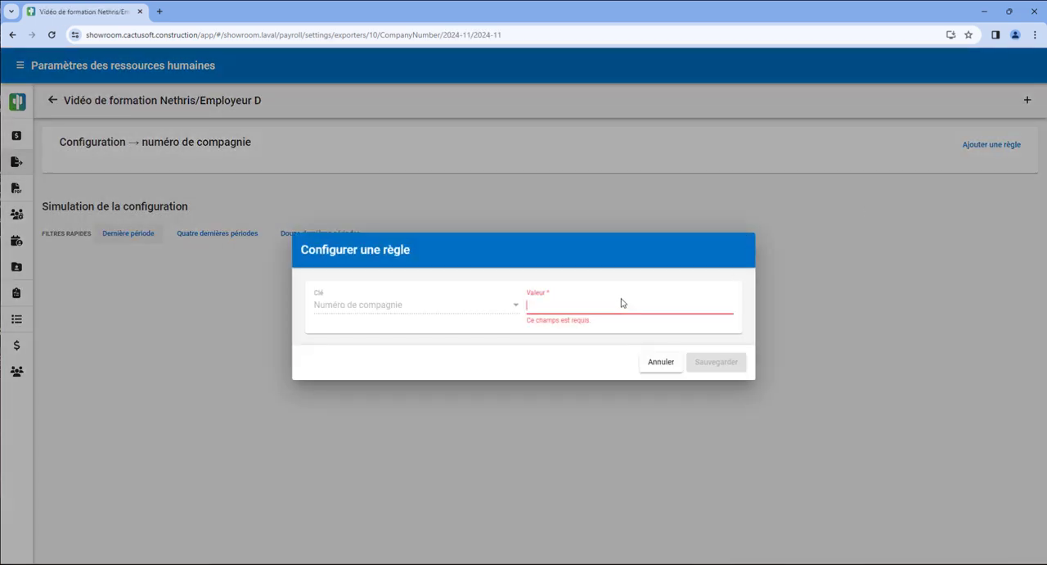
type("123465")
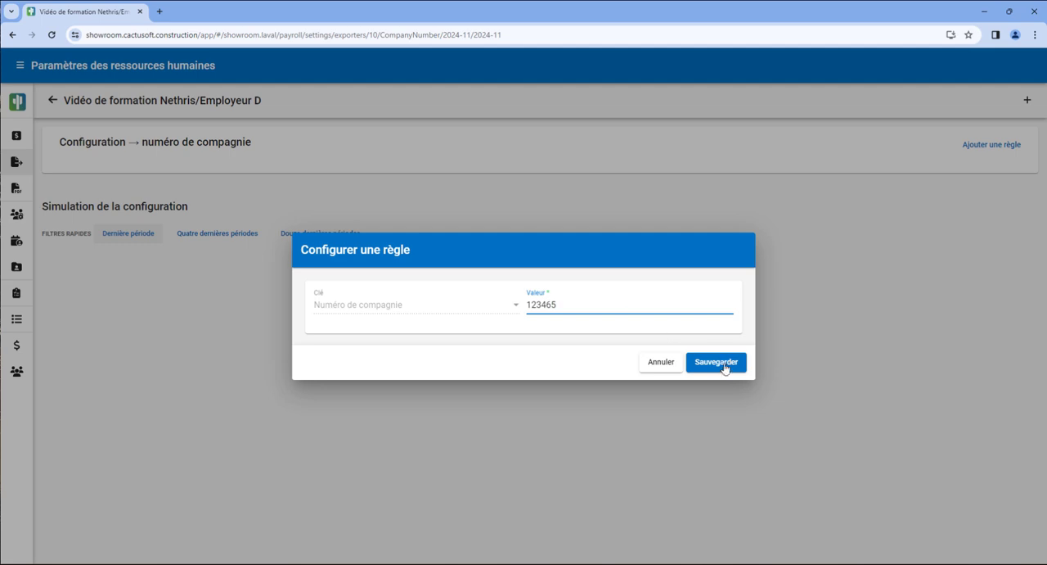
left_click(717, 363)
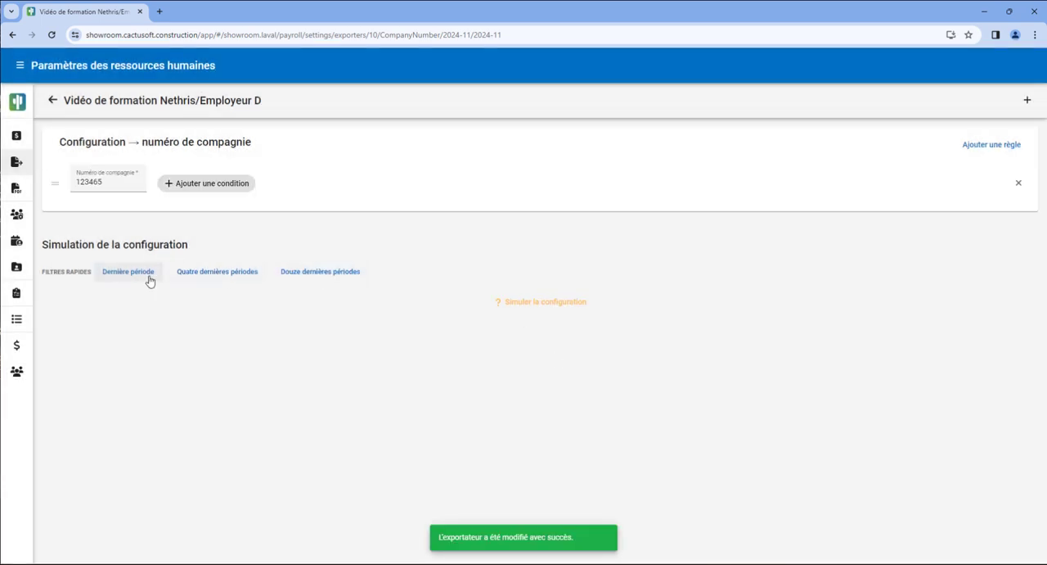
left_click(513, 302)
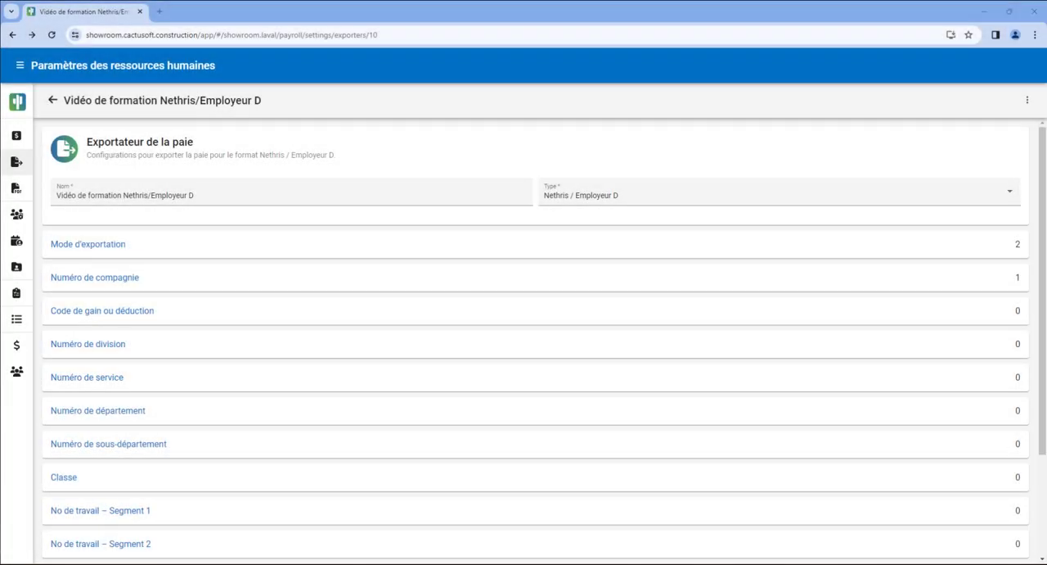
Add a Code de gain ou déduction rule with the value 13.
left_click(152, 312)
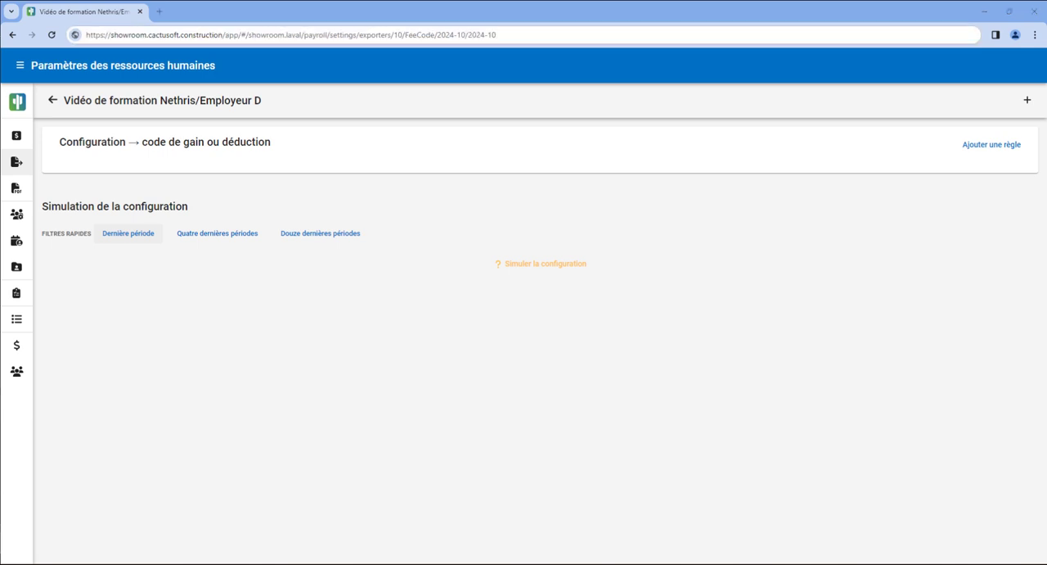
left_click(1026, 101)
left_click(555, 307)
type("1")
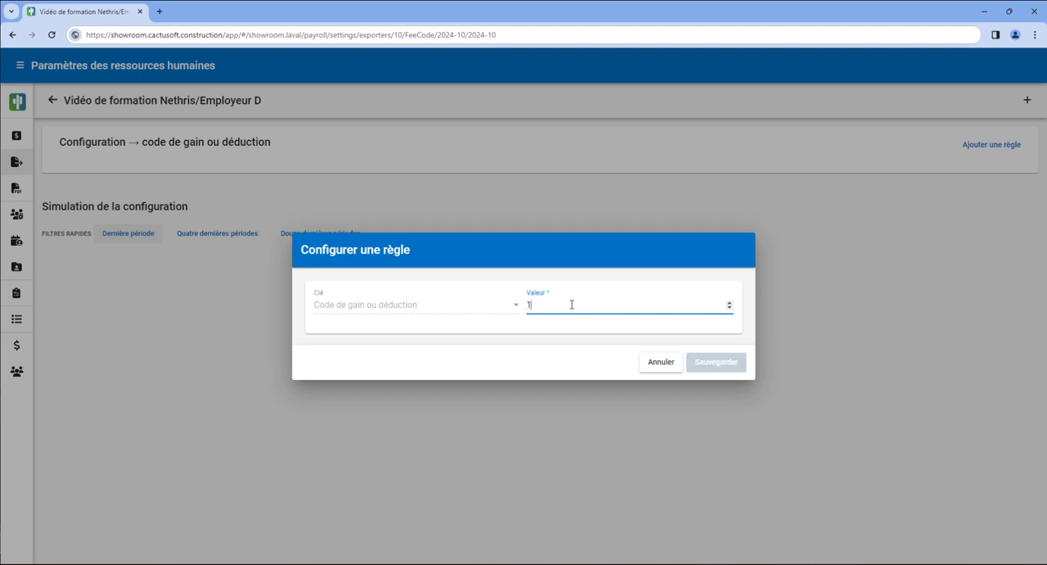
type("3")
left_click(702, 361)
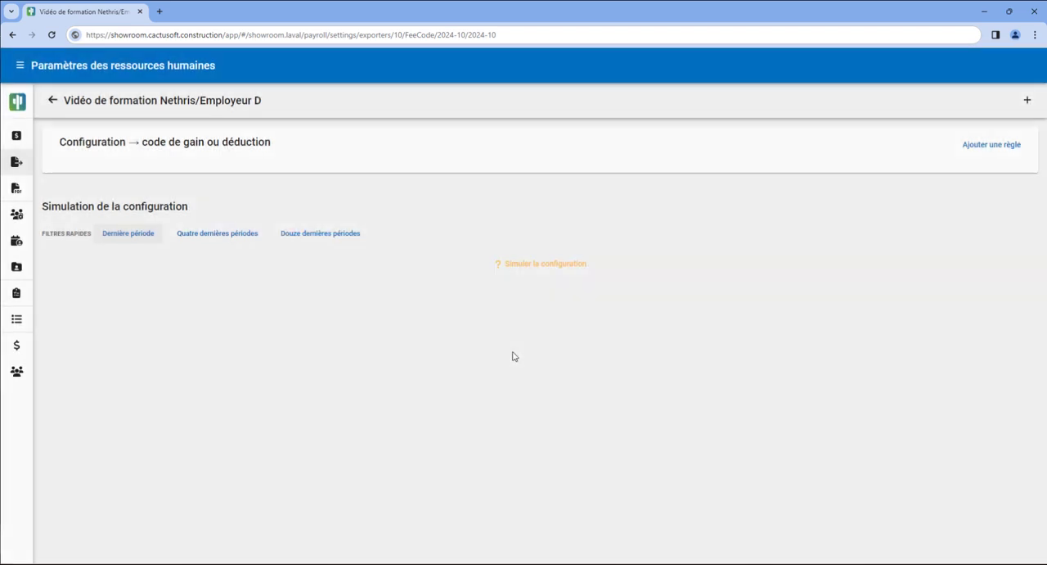
Add a Type de gain condition with the expected value 1 - Temps simple to the code 13 rule.
left_click(210, 185)
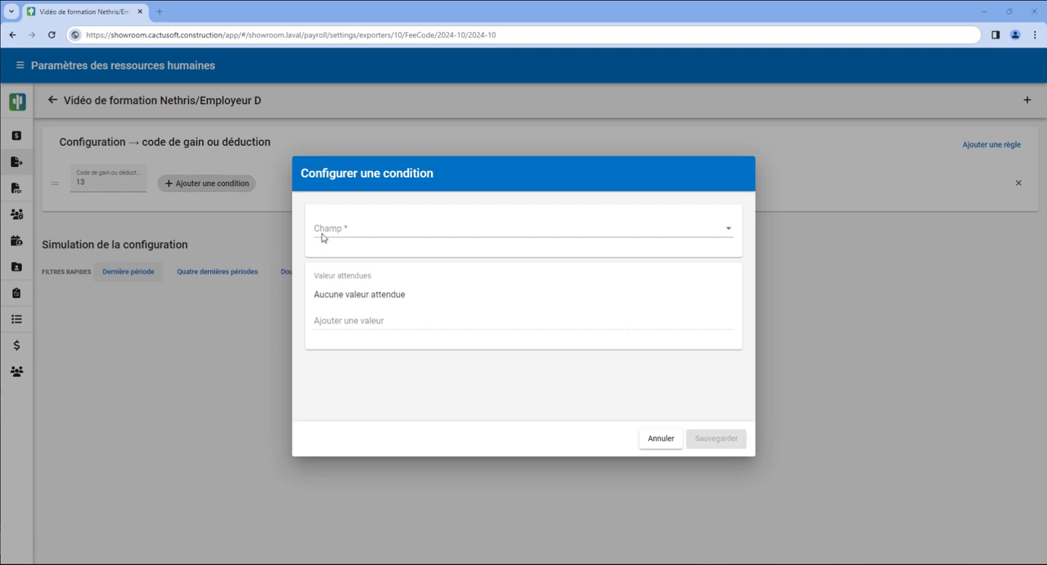
left_click(347, 227)
scroll(378, 314, "down", 2)
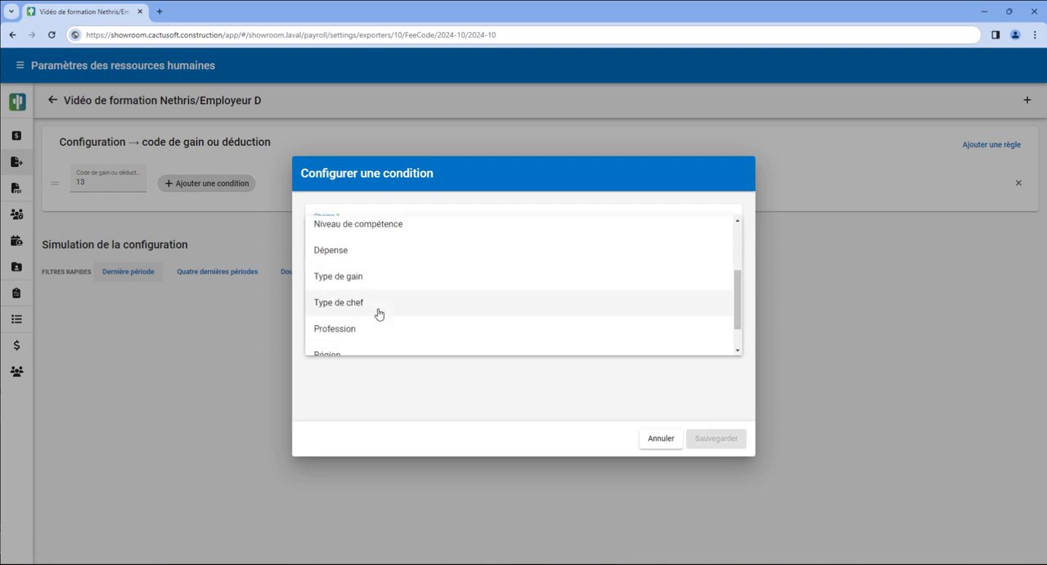
left_click(388, 281)
left_click(381, 318)
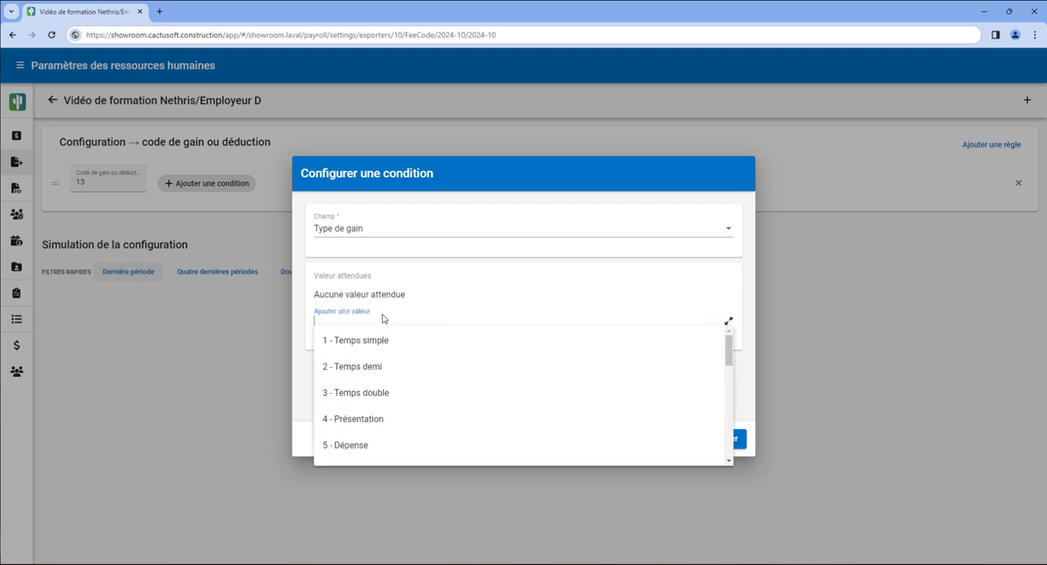
left_click(382, 343)
left_click(731, 439)
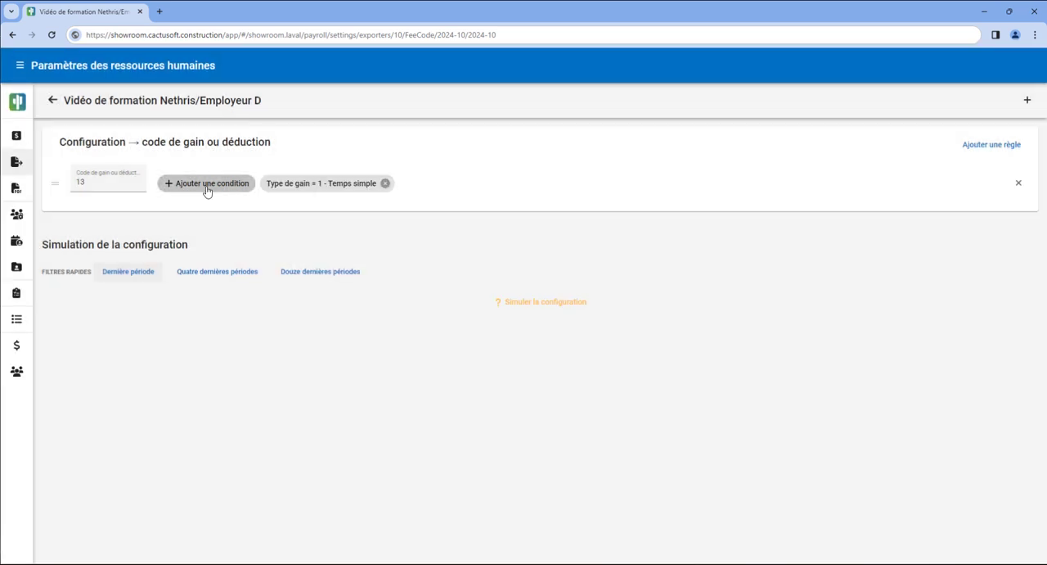
Add a Convention collective condition to the code 13 rule covering CCQ Génie civil et voirie, Institutionnel et commercial, Industriel and Résidentiel.
left_click(229, 187)
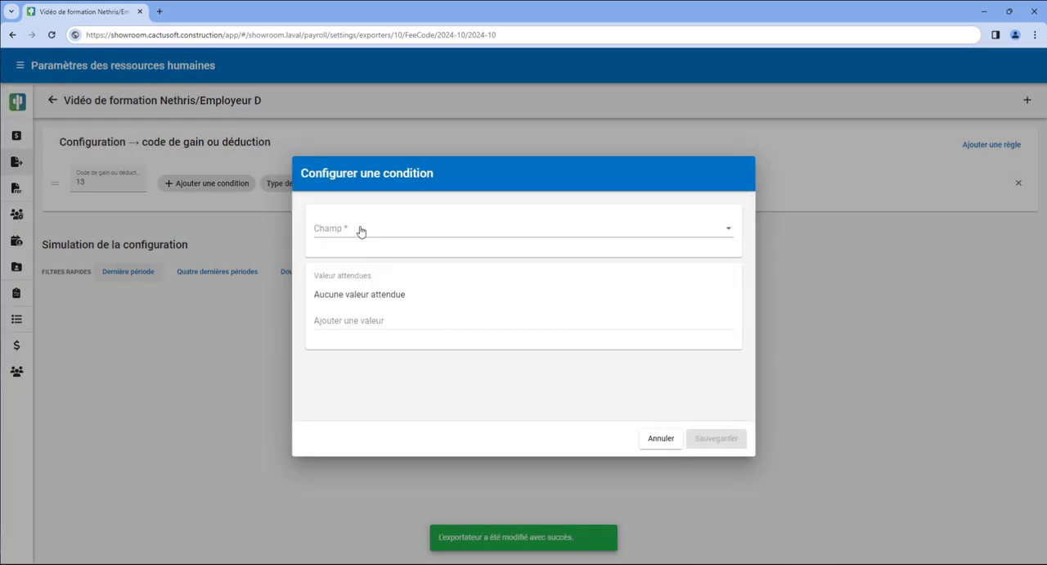
left_click(360, 231)
left_click(421, 306)
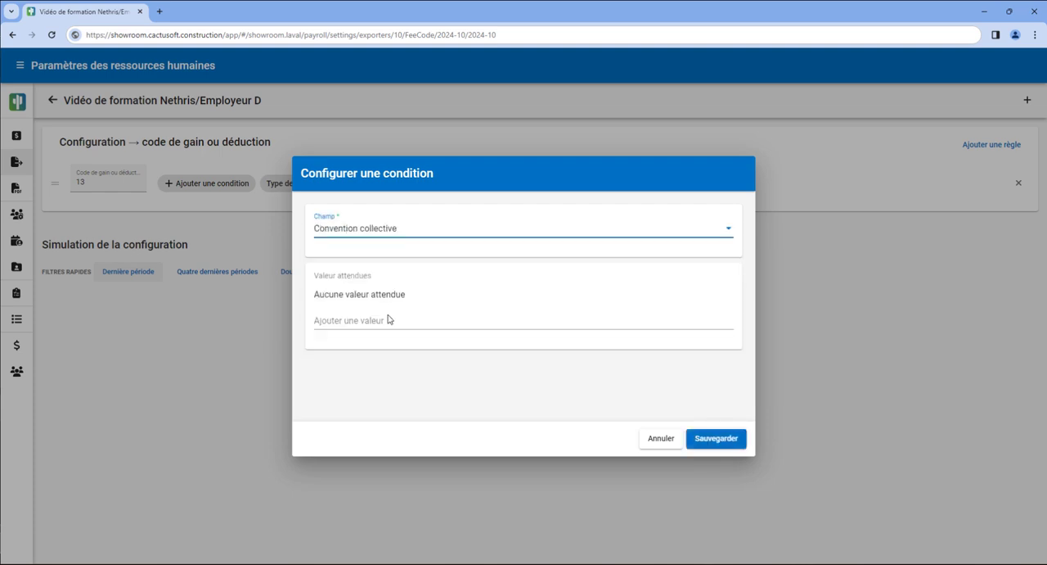
left_click(391, 318)
left_click(401, 339)
left_click(401, 334)
left_click(402, 348)
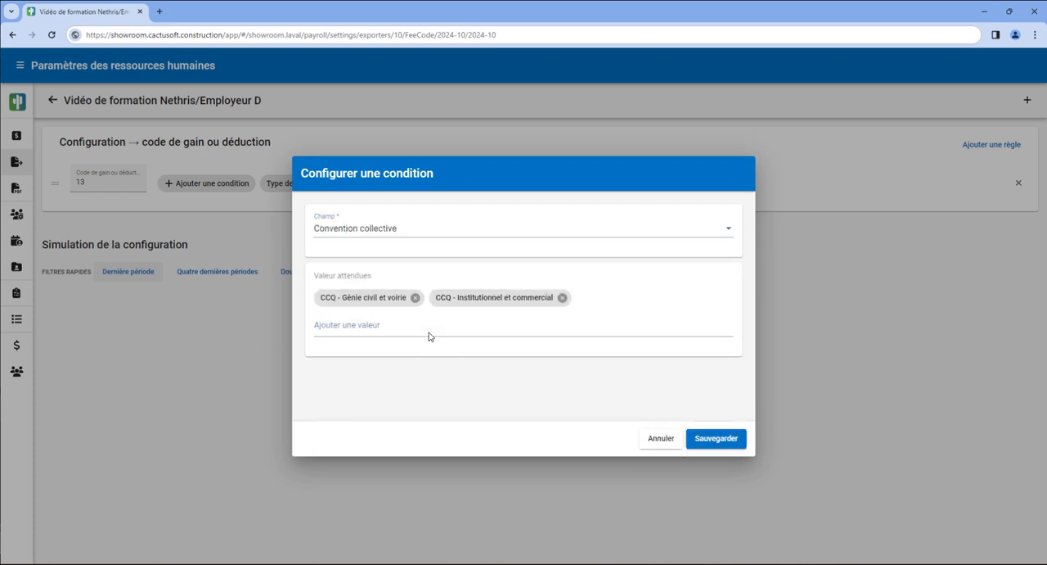
left_click(426, 333)
left_click(419, 351)
left_click(442, 329)
left_click(435, 347)
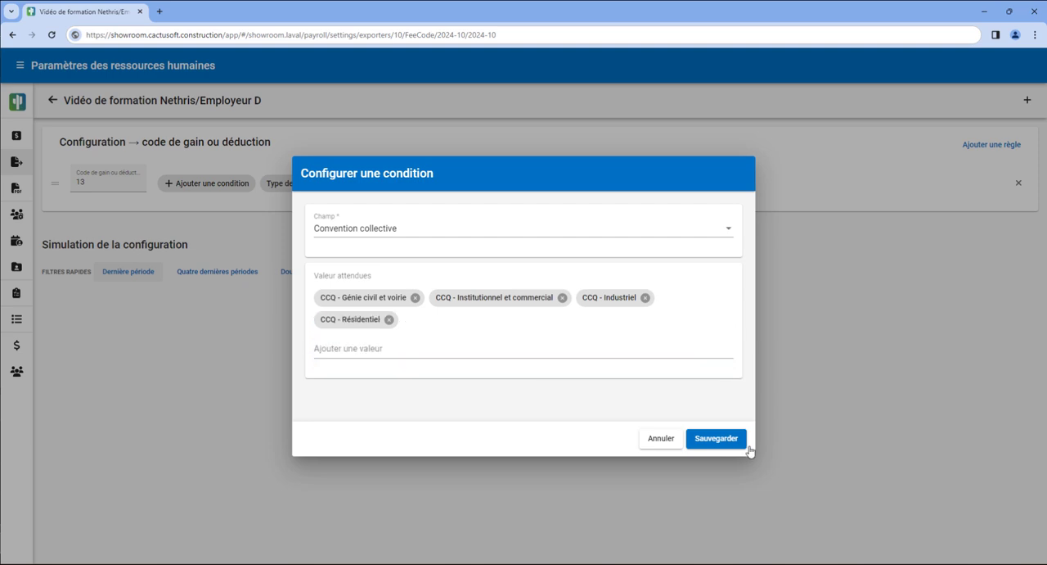
left_click(734, 443)
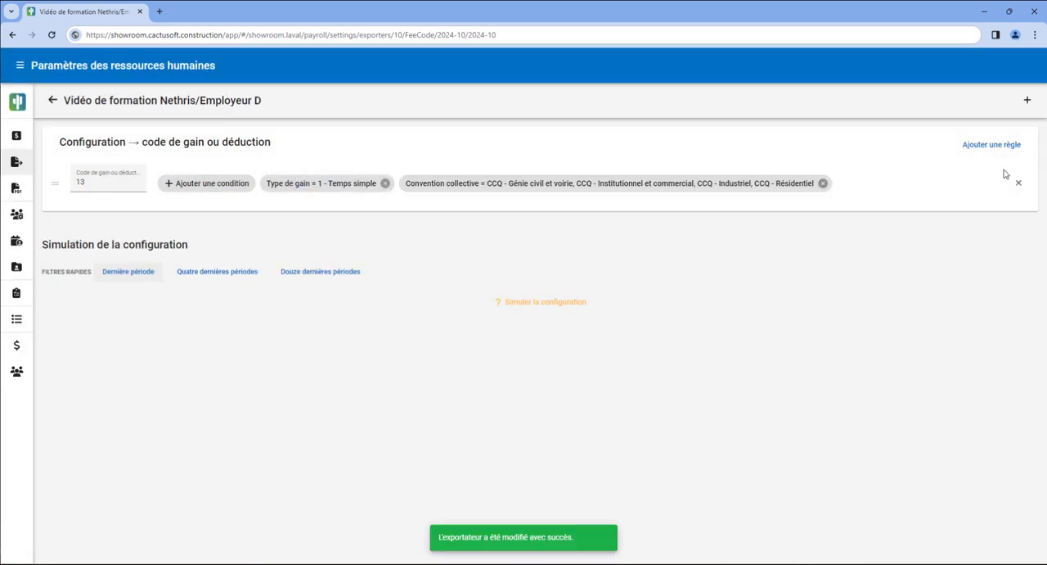
Add a Code de gain ou déduction rule with the value 23 and the condition Type de gain = 2 - Temps demi.
left_click(1029, 104)
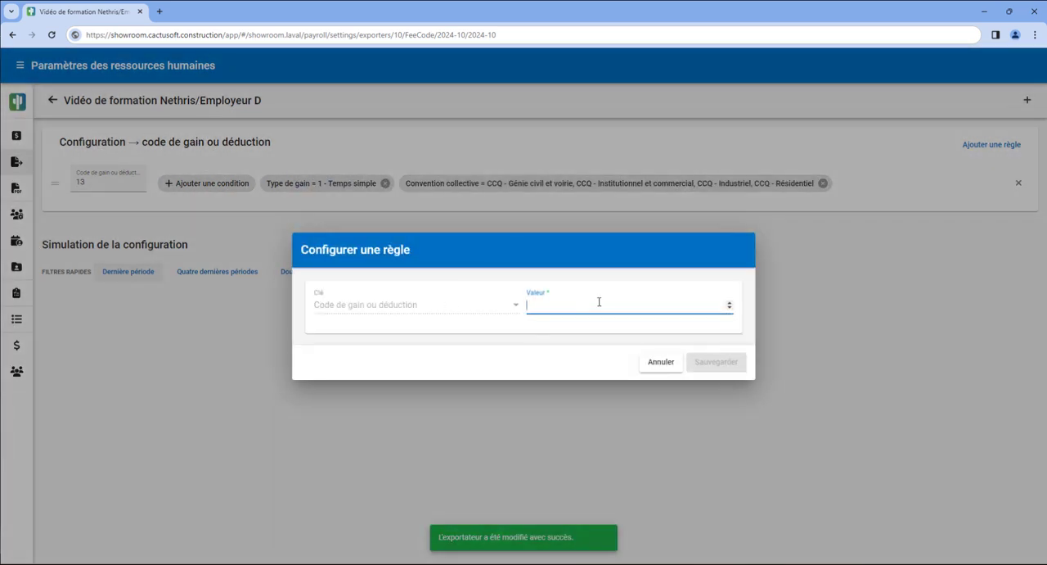
left_click(716, 369)
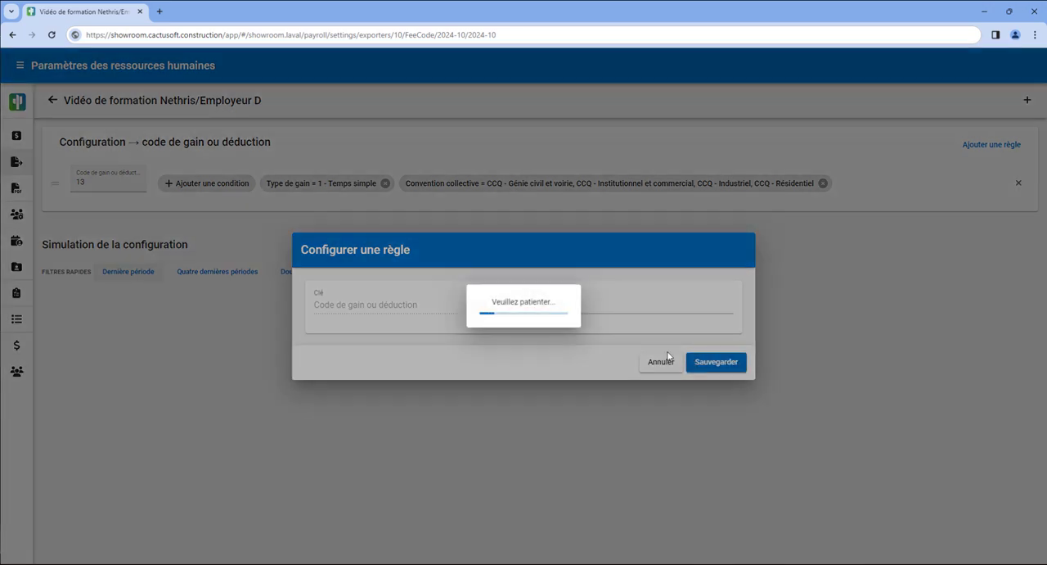
left_click(252, 234)
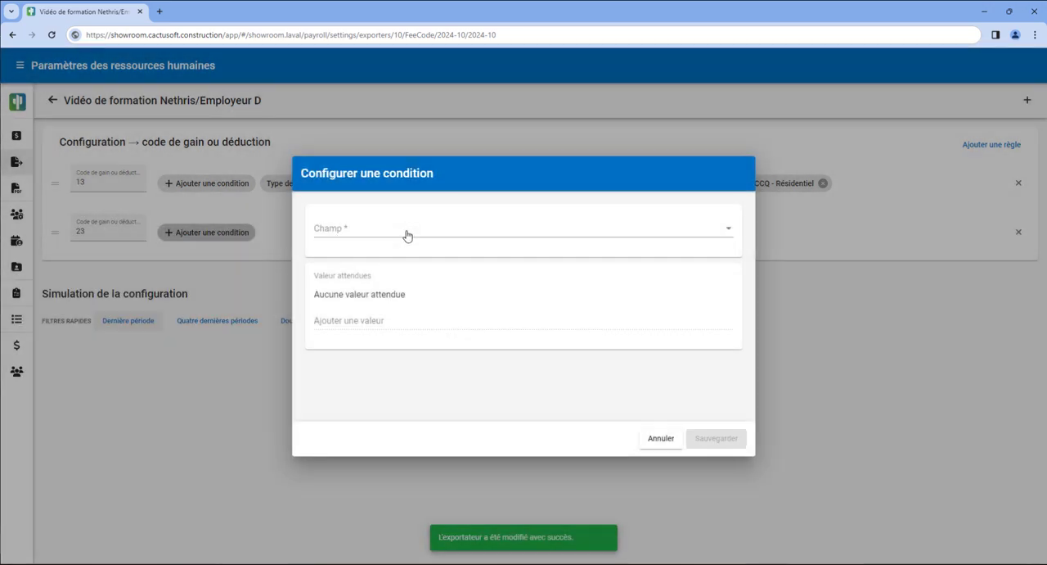
left_click(406, 233)
scroll(393, 312, "down", 1)
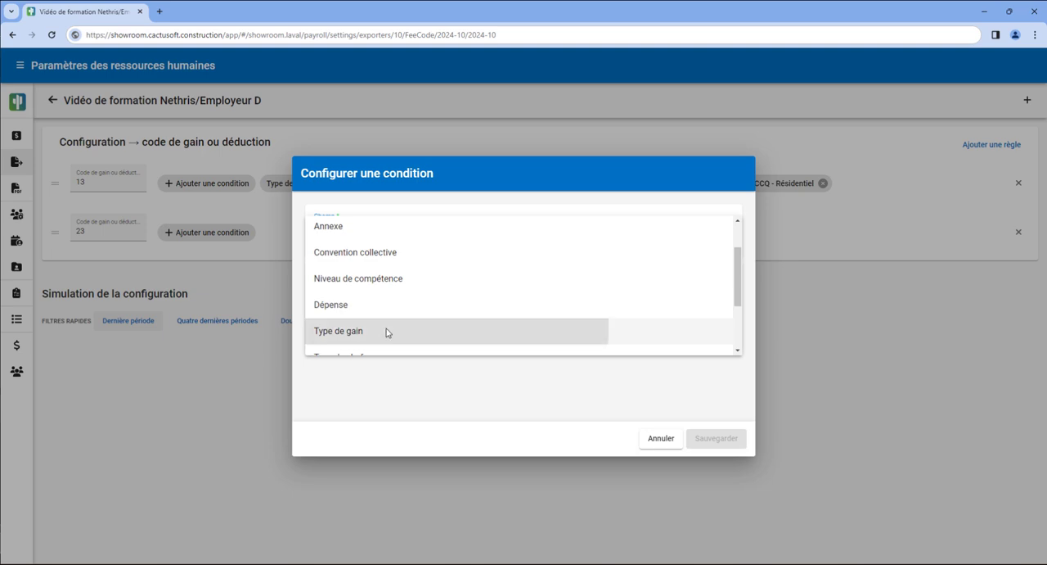
left_click(388, 332)
left_click(407, 320)
left_click(419, 366)
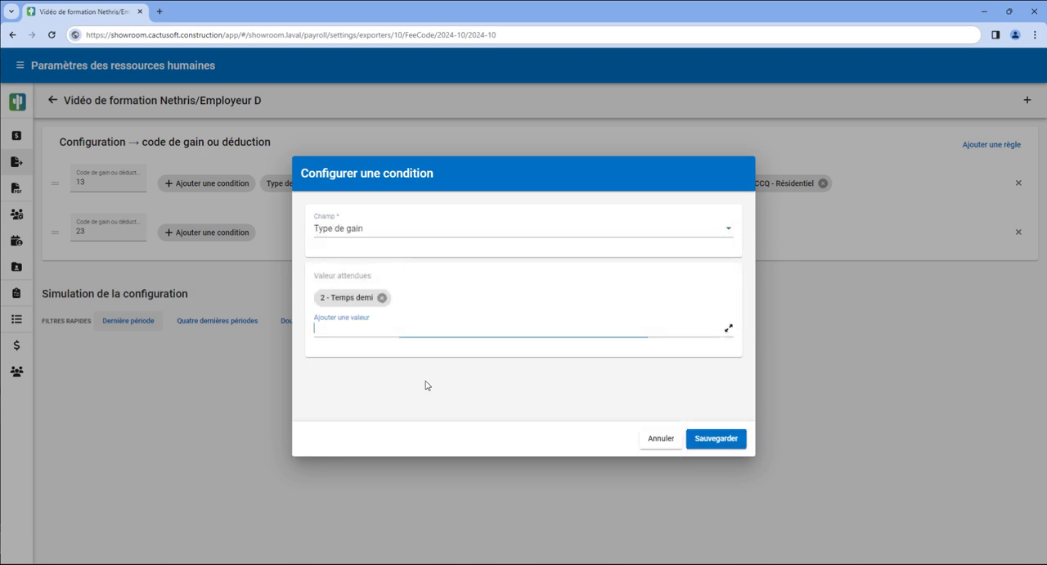
left_click(716, 438)
Add a Convention collective condition to the code 23 rule covering CCQ Génie civil et voirie, Institutionnel et commercial, Industriel and Résidentiel.
left_click(215, 234)
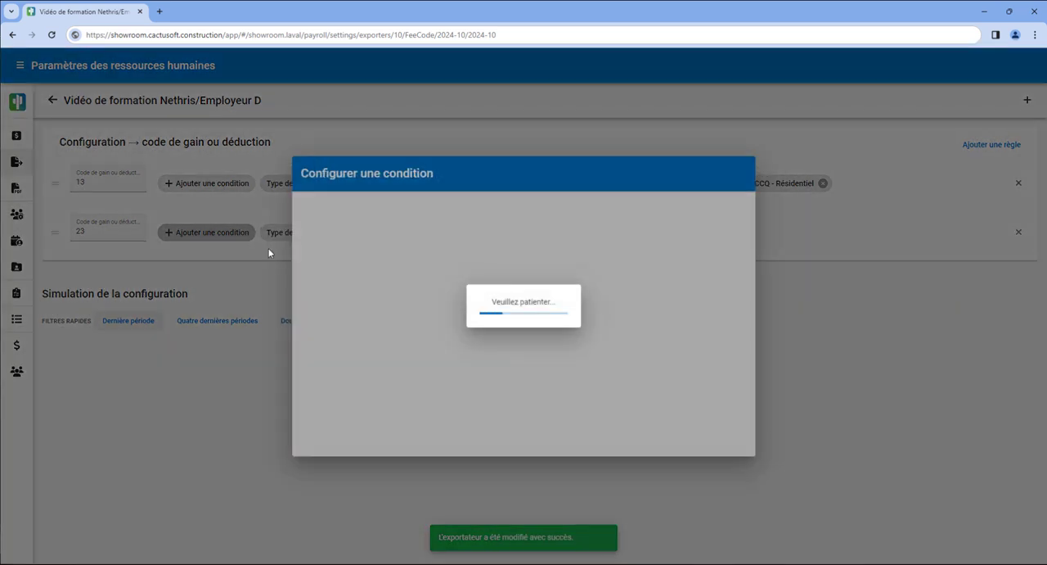
left_click(386, 229)
left_click(393, 304)
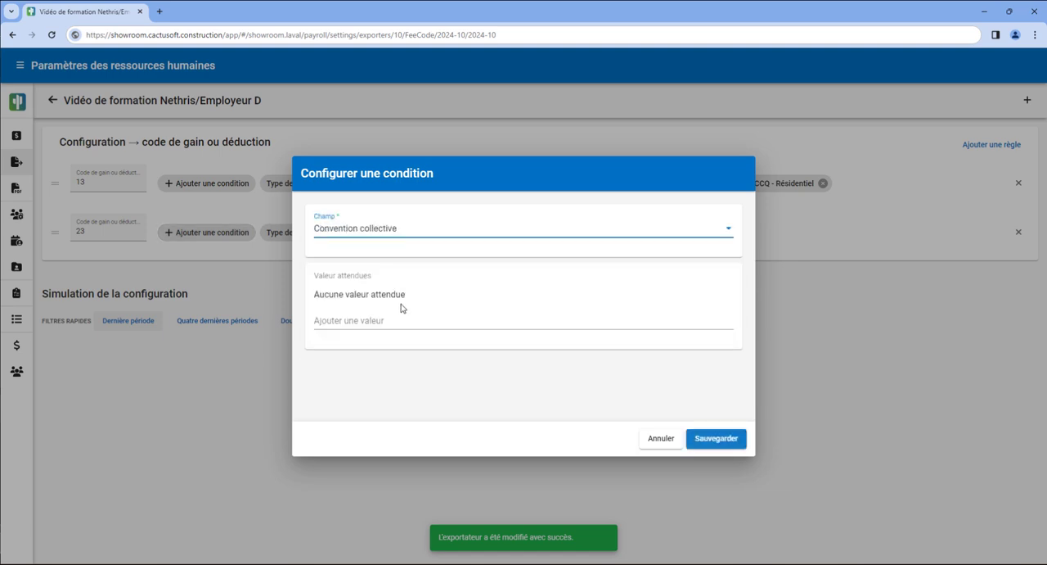
left_click(404, 319)
left_click(402, 334)
left_click(428, 325)
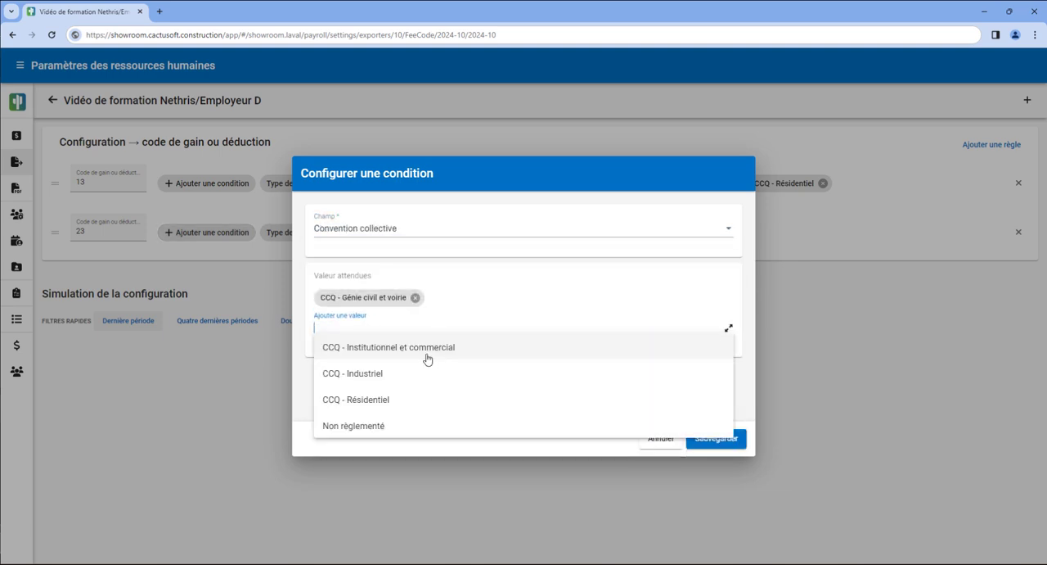
left_click(450, 347)
left_click(450, 333)
left_click(446, 350)
left_click(451, 332)
left_click(515, 363)
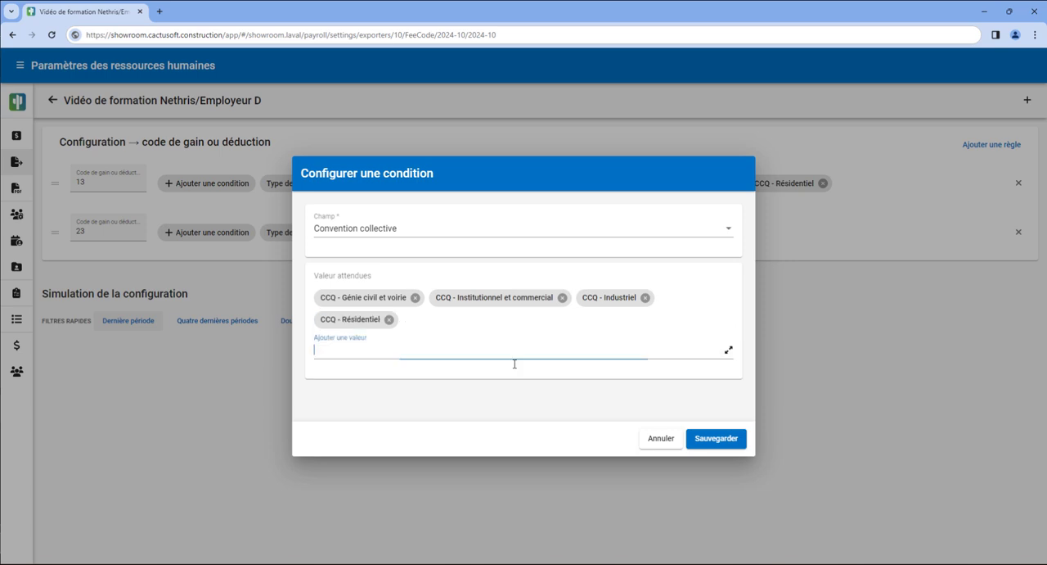
left_click(716, 438)
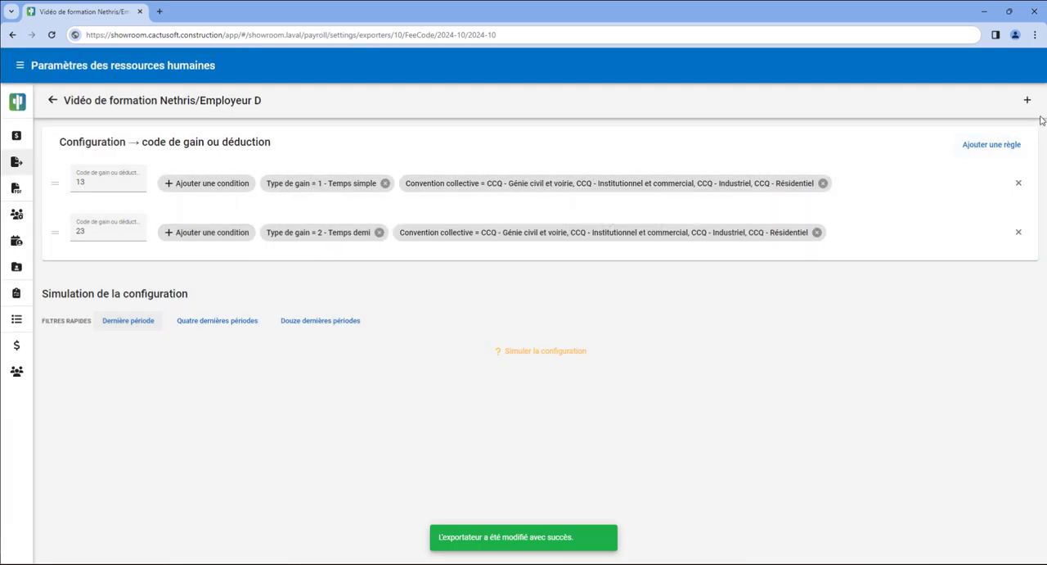
Add a Code de gain ou déduction rule with the value 33.
left_click(1027, 100)
type("3")
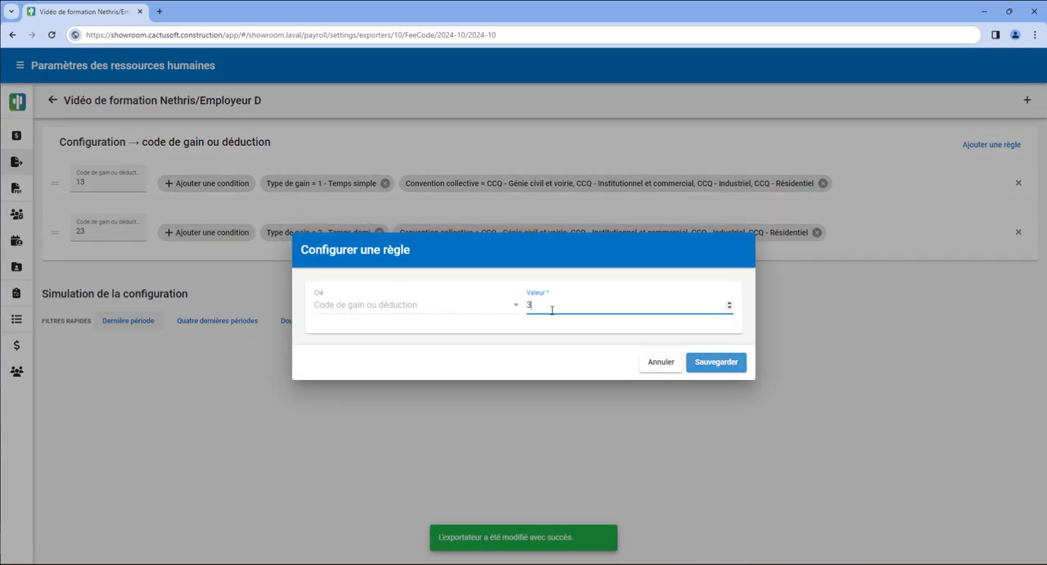
type("3")
key("Return")
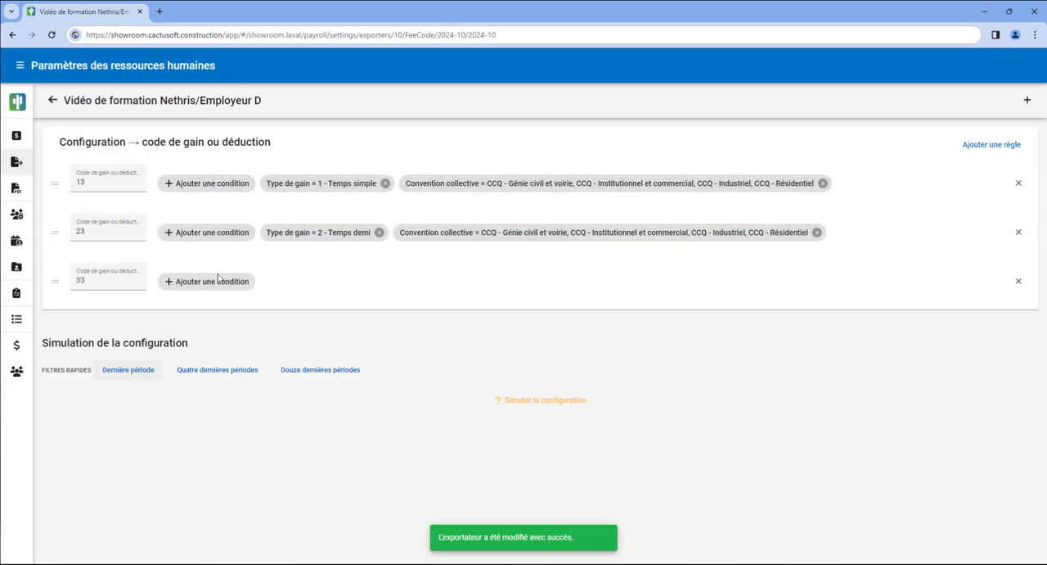
Add a Type de gain condition with the expected value 3 - Temps double to the code 33 rule.
left_click(217, 280)
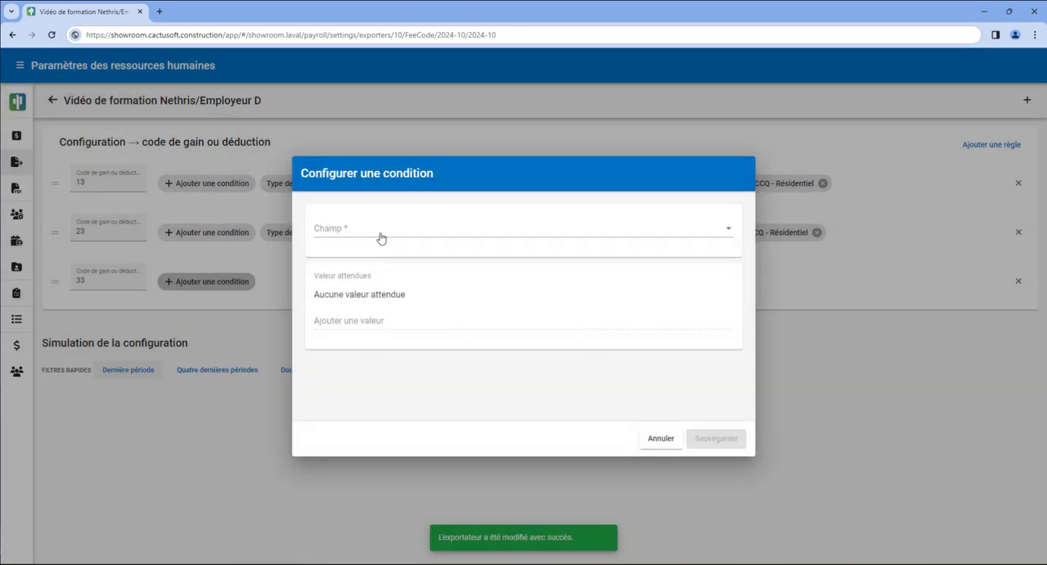
left_click(379, 236)
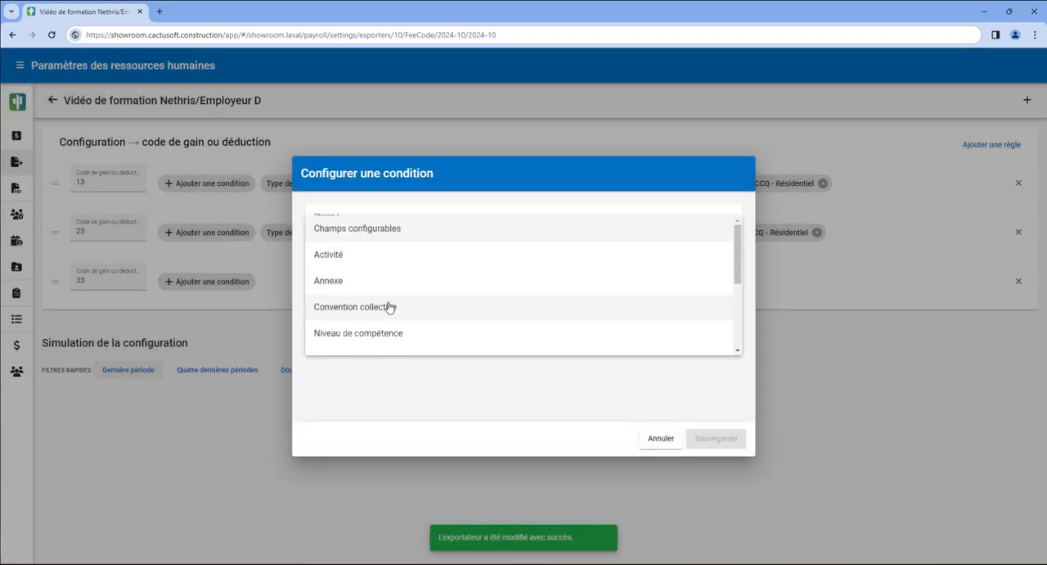
scroll(390, 308, "down", 2)
left_click(384, 330)
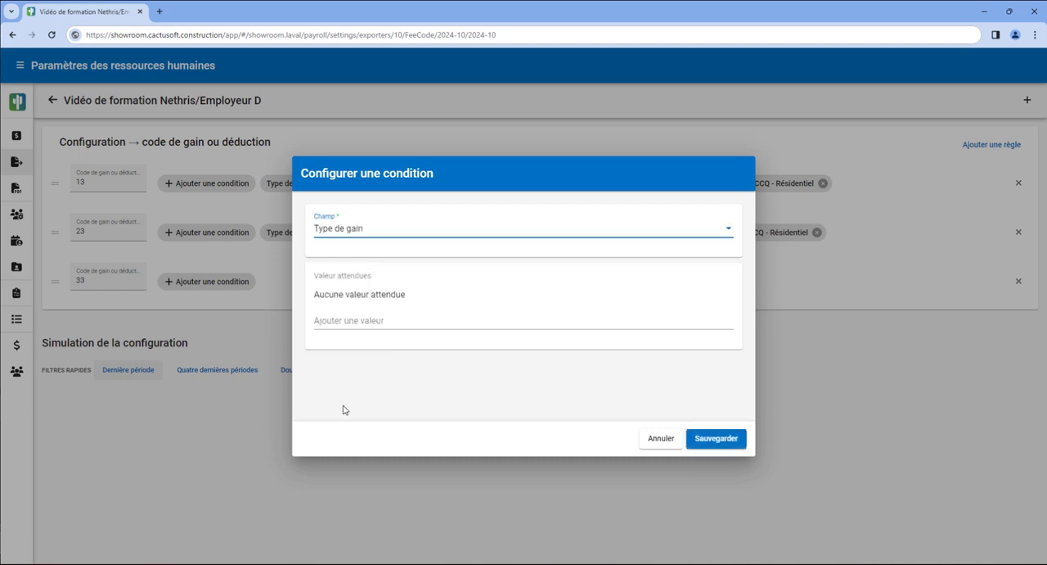
left_click(402, 320)
left_click(416, 393)
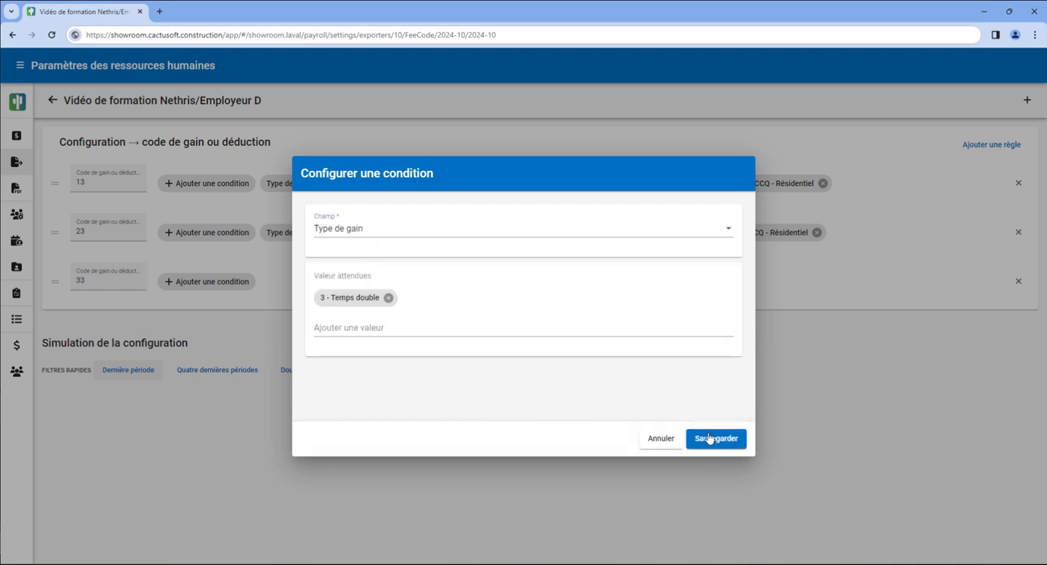
left_click(714, 438)
Add a Convention collective condition to the code 33 rule covering CCQ Génie civil et voirie, Institutionnel et commercial, Industriel and Résidentiel.
left_click(242, 284)
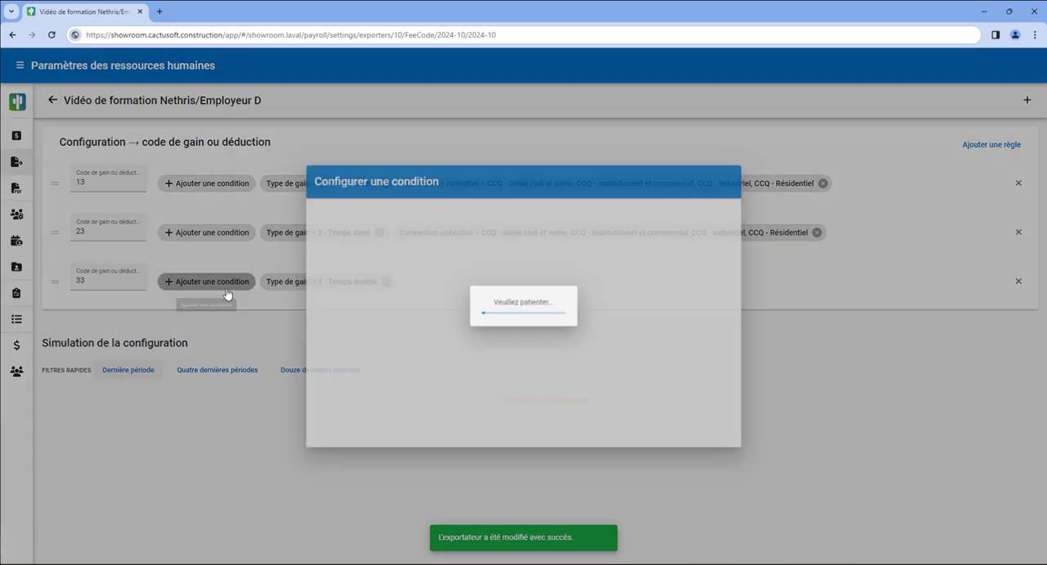
left_click(365, 222)
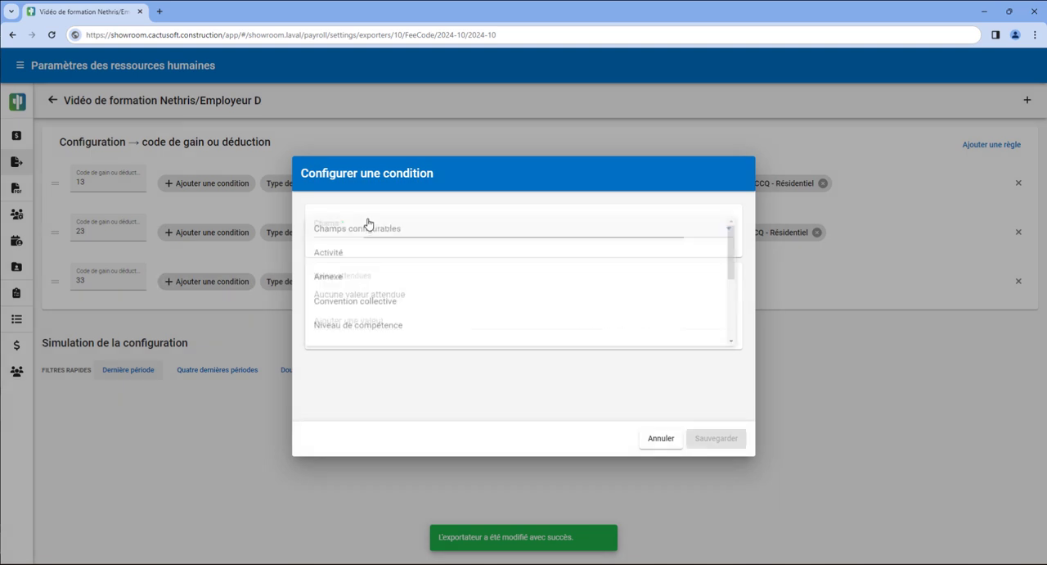
left_click(404, 313)
left_click(423, 319)
left_click(430, 341)
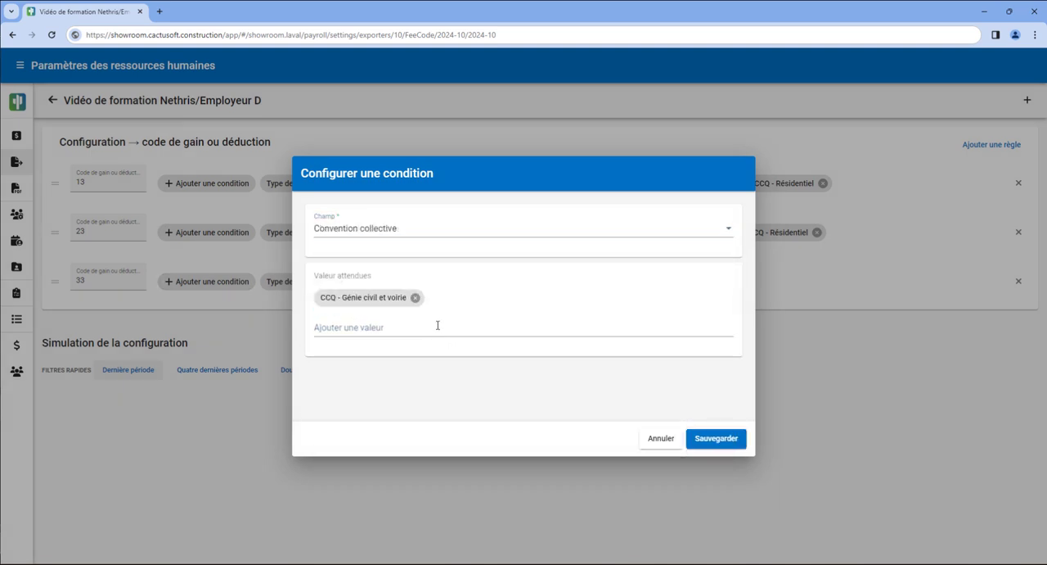
left_click(437, 326)
left_click(439, 351)
left_click(461, 328)
left_click(461, 347)
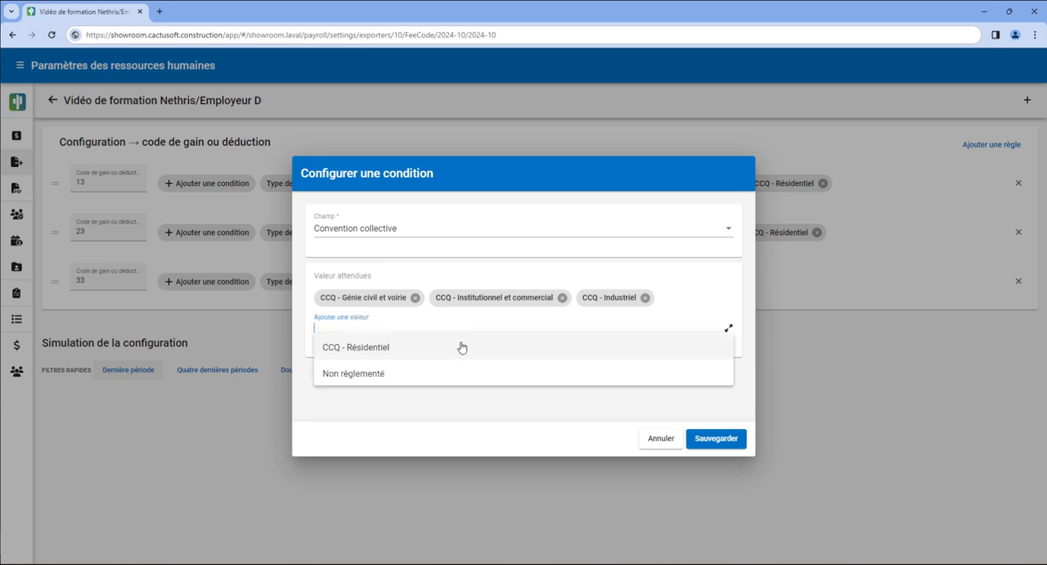
left_click(523, 347)
left_click(717, 438)
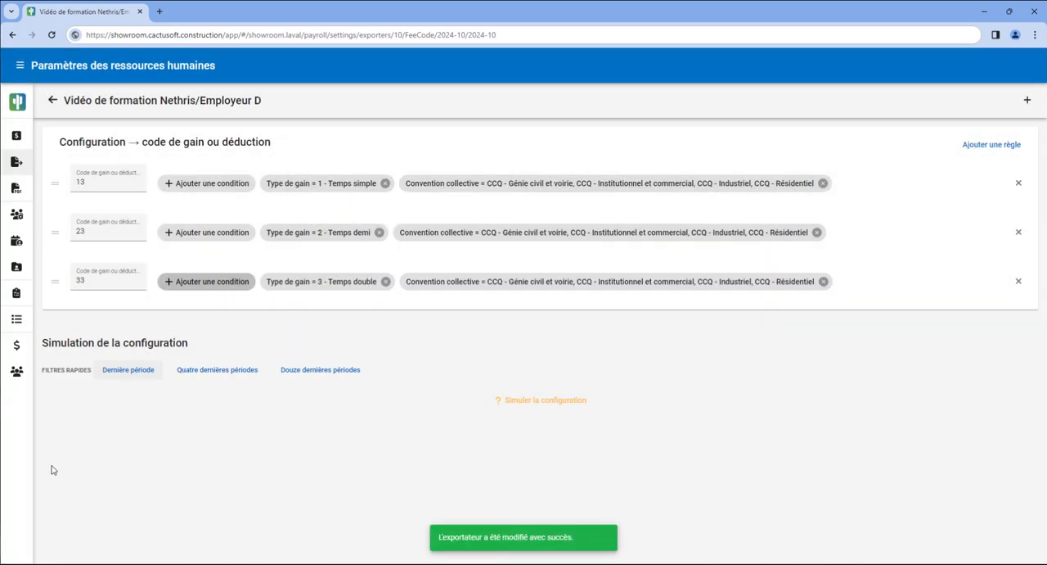
Add a Code de gain ou déduction rule with the value 14.
left_click(1028, 100)
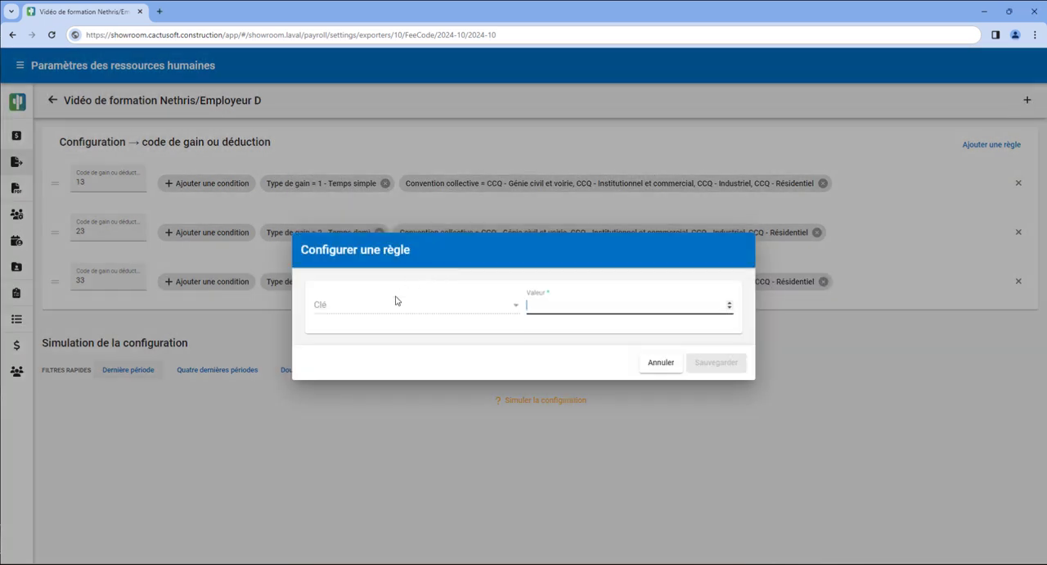
type("14")
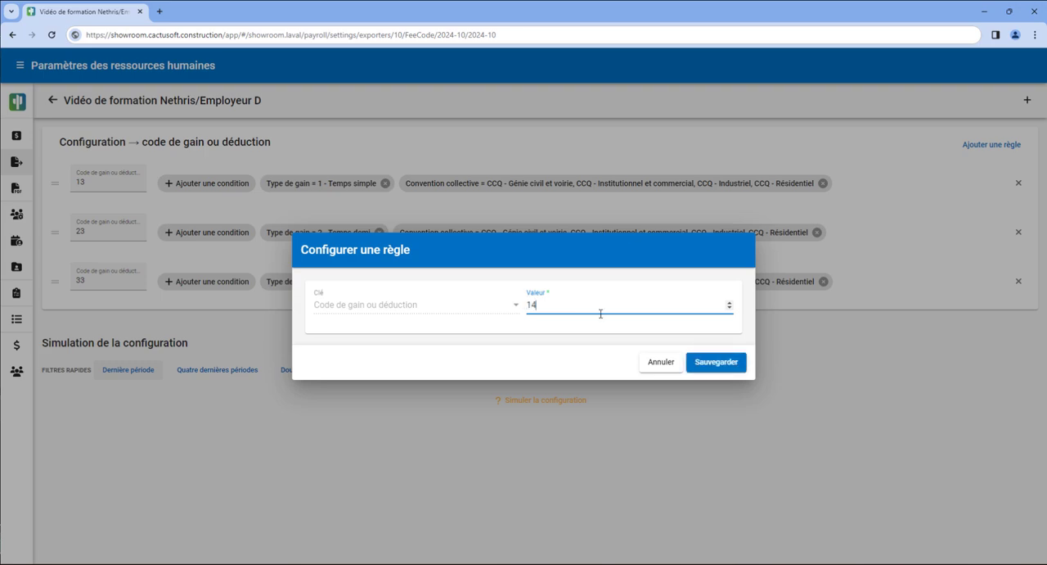
left_click(719, 361)
Add a Type de gain condition with the expected value 14 - Pension to the code 14 rule.
left_click(214, 330)
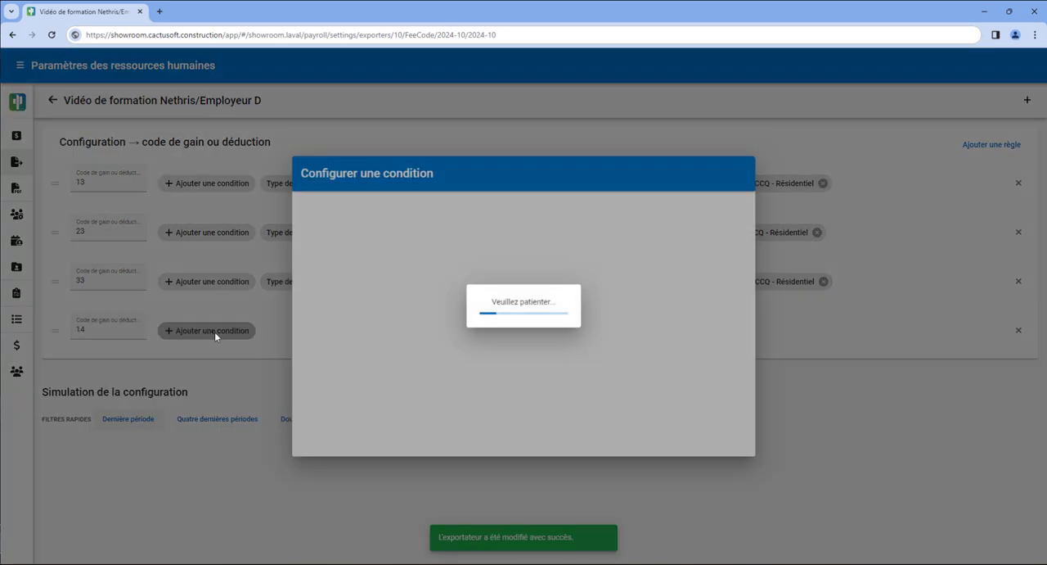
left_click(407, 229)
scroll(424, 303, "down", 1)
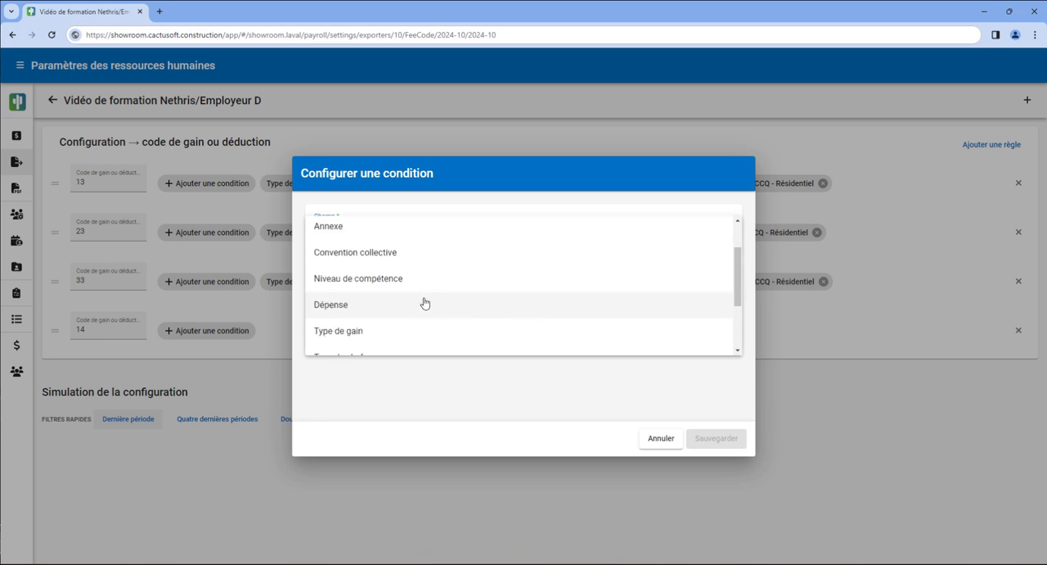
left_click(404, 331)
left_click(389, 319)
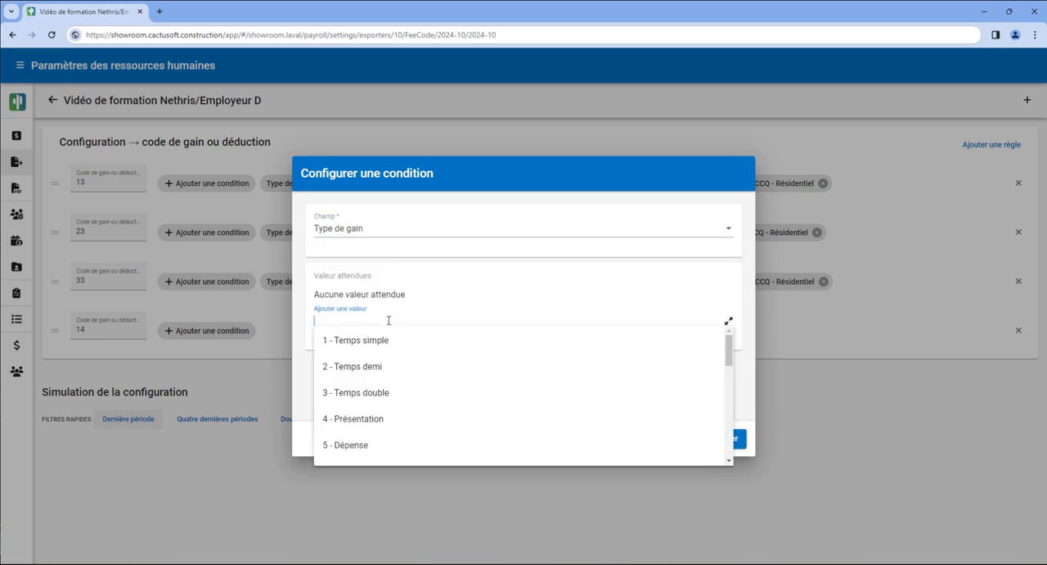
type("pen")
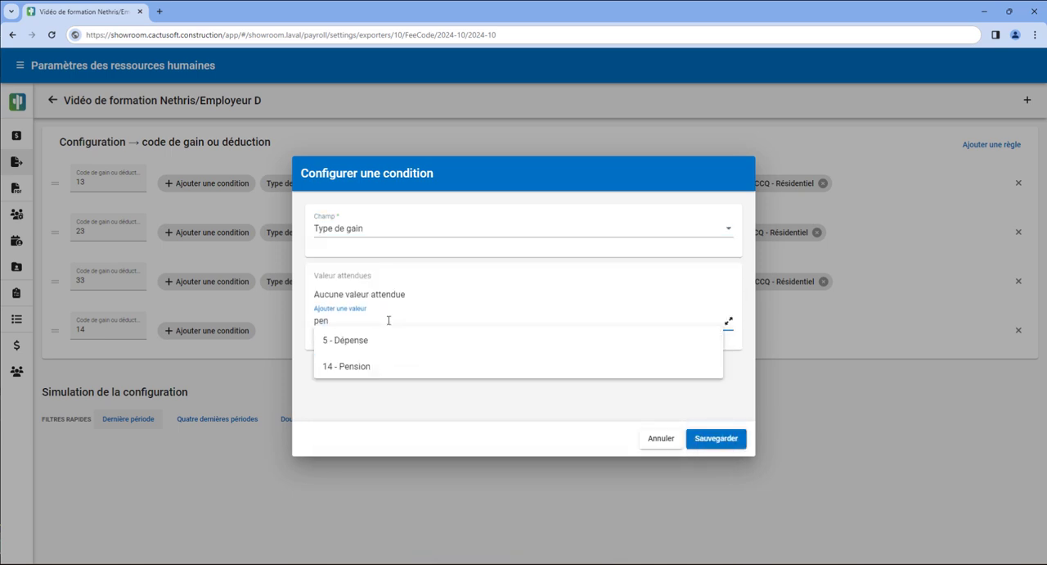
left_click(385, 368)
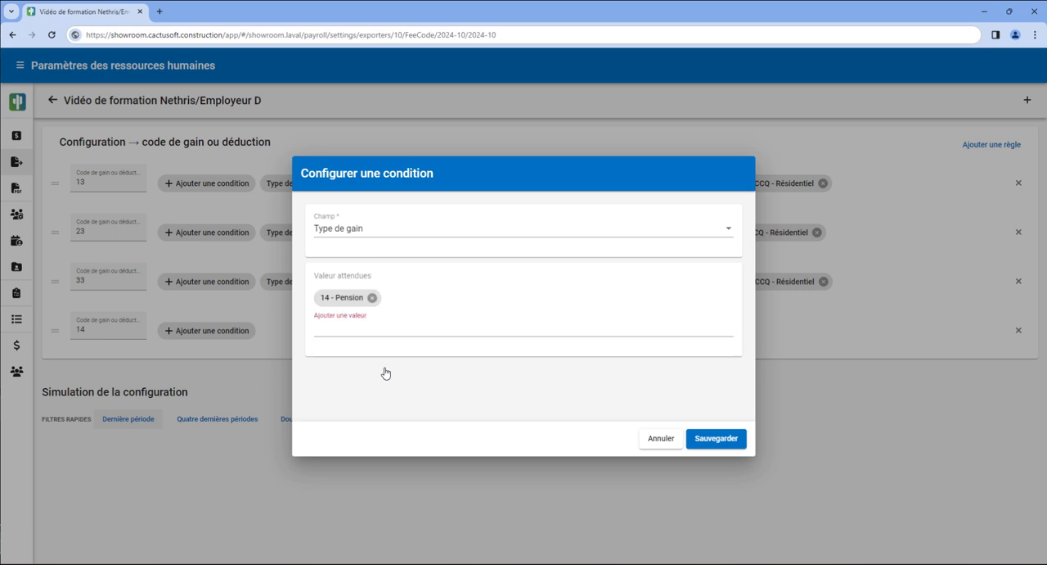
left_click(700, 441)
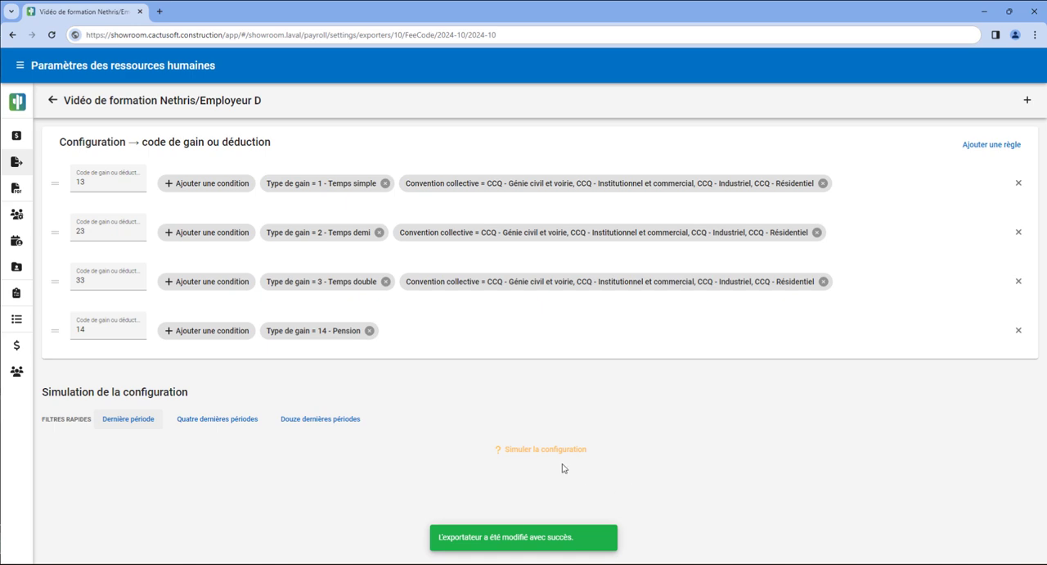
Simulate the configuration and examine the pay results grouped under <Vide>.
left_click(533, 451)
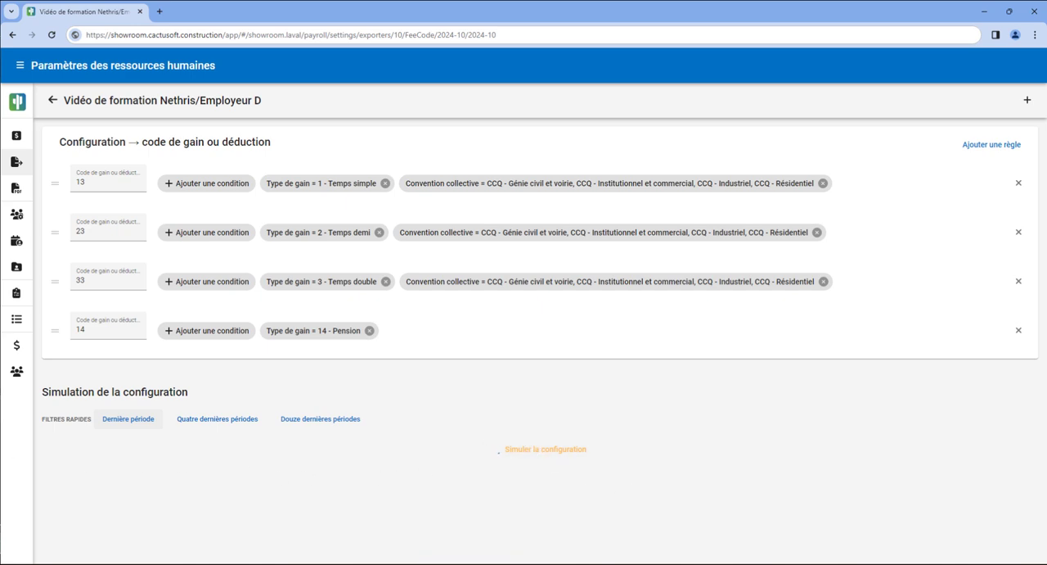
scroll(570, 519, "down", 1)
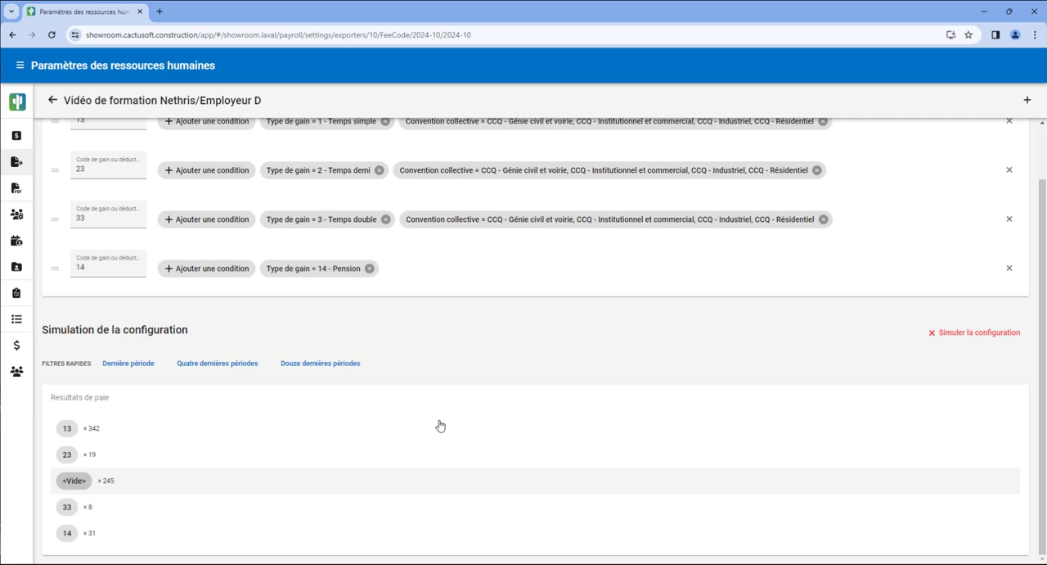
scroll(618, 499, "down", 5)
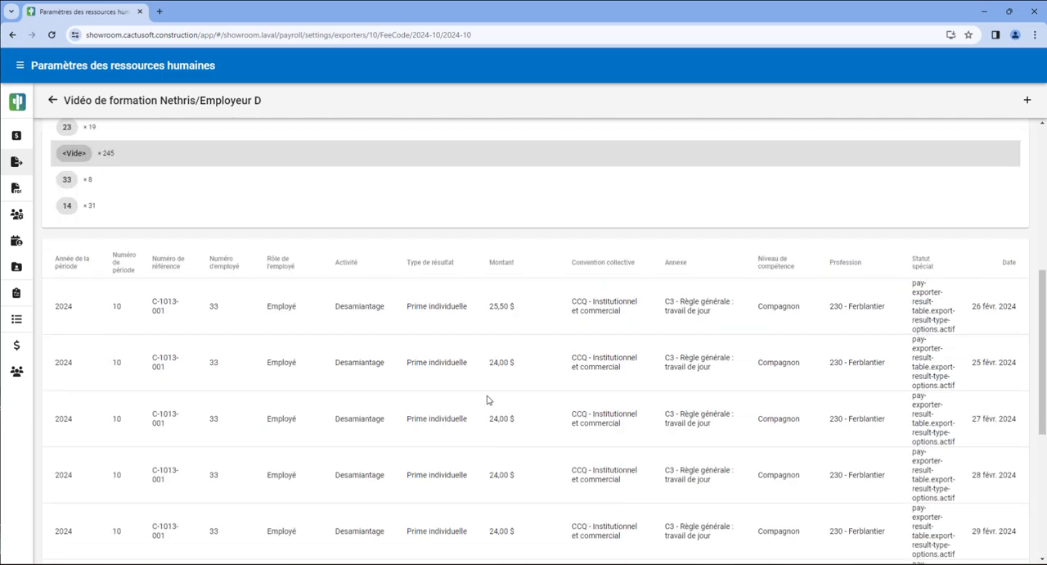
scroll(455, 400, "up", 5)
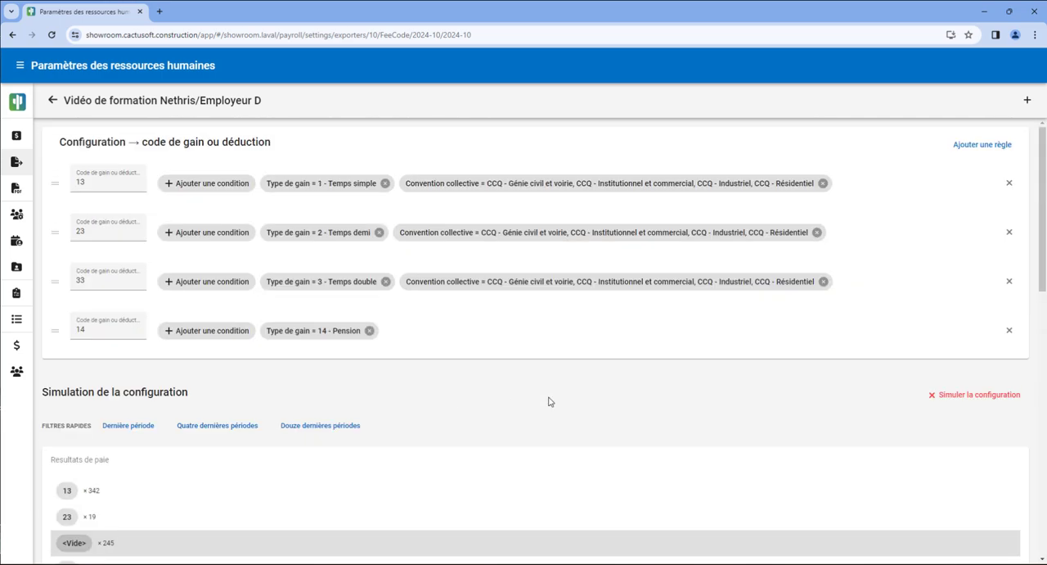
Add a Code de gain ou déduction rule with the value 22.
left_click(1028, 101)
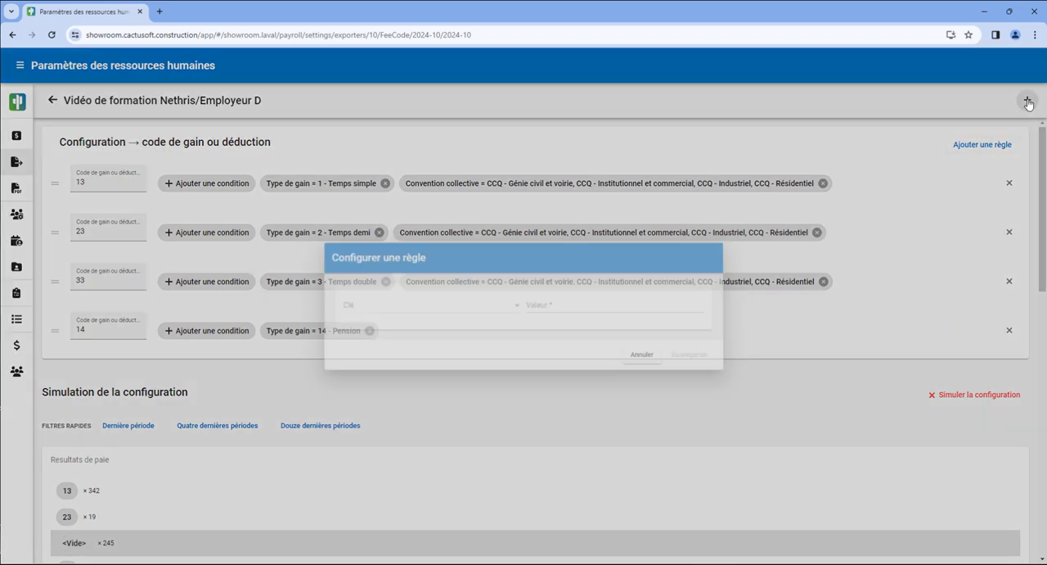
type("22")
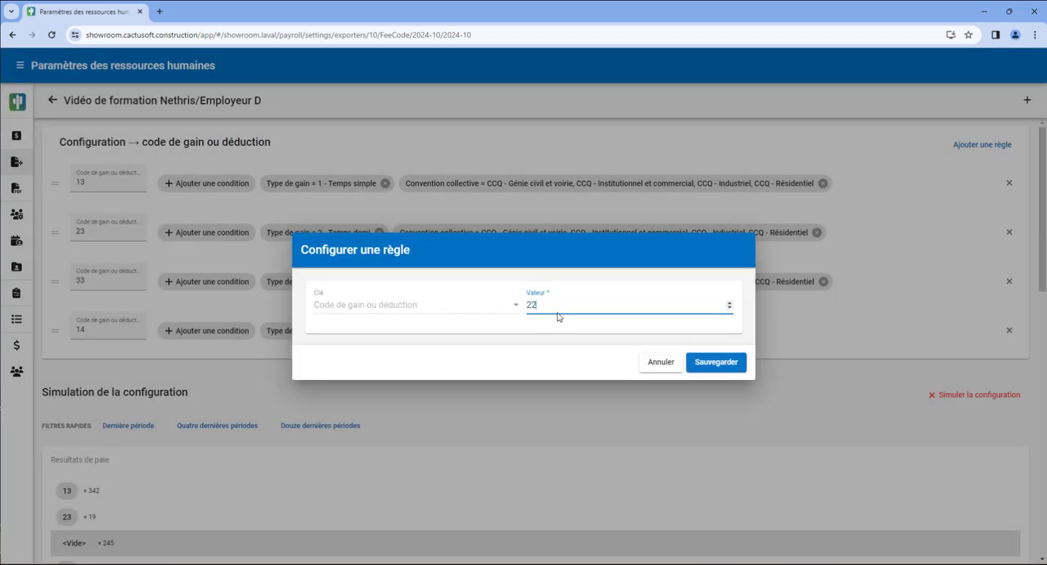
left_click(712, 365)
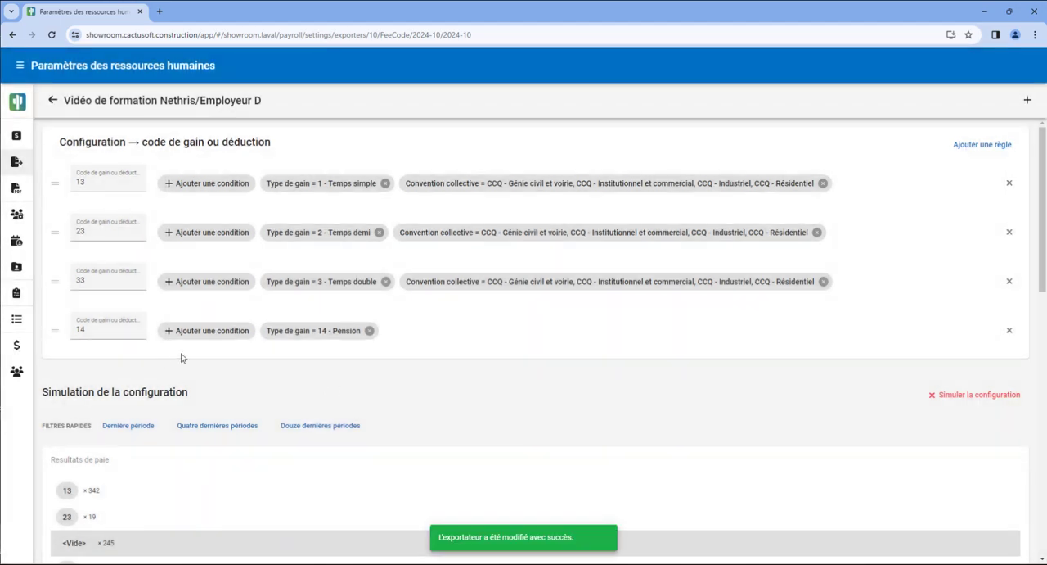
Add a Type de gain condition with the expected value 18 - Prime individuelle to the code 22 rule.
left_click(221, 380)
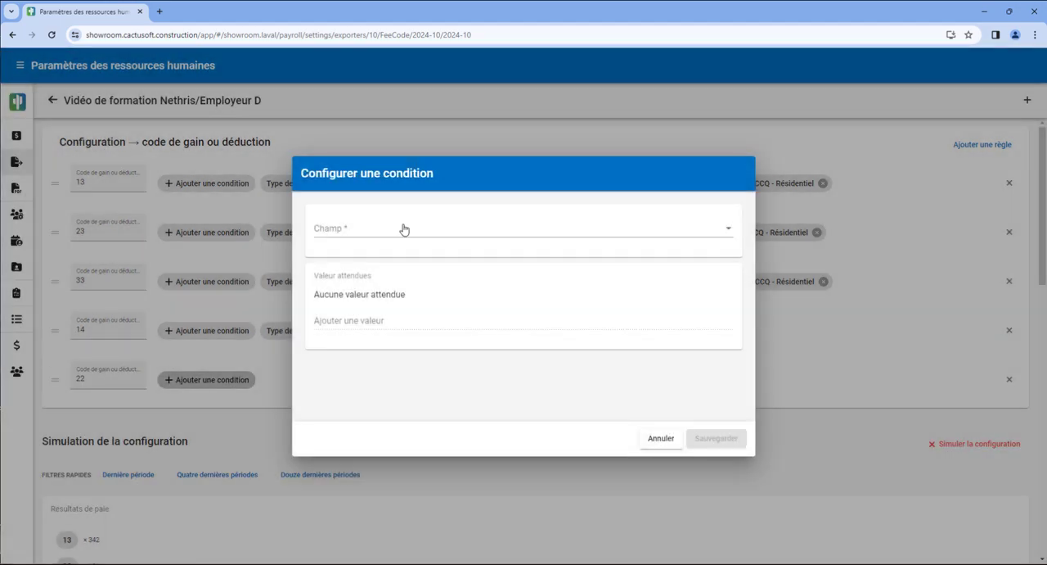
left_click(402, 224)
scroll(399, 256, "down", 2)
left_click(401, 329)
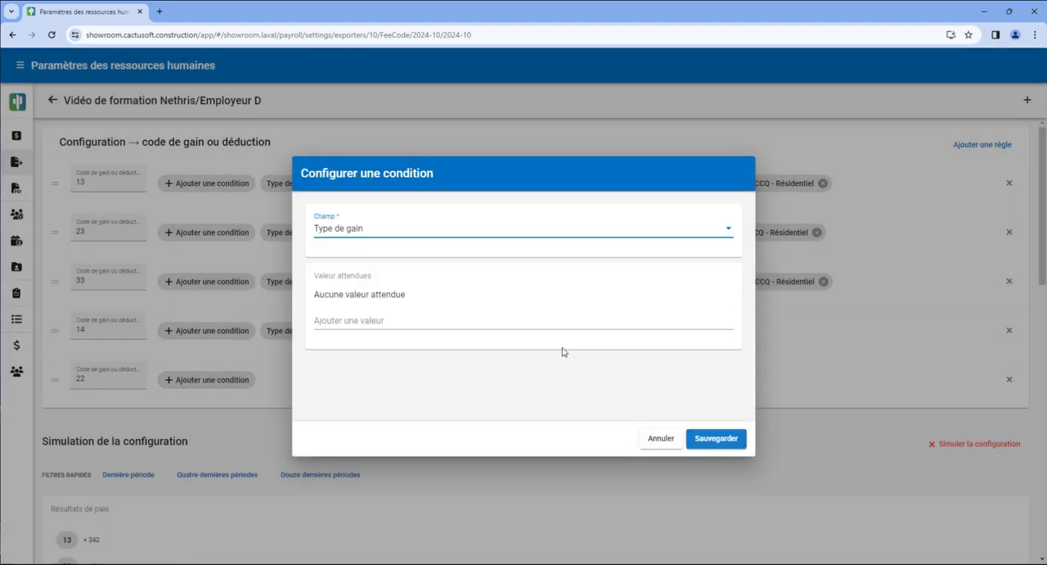
left_click(524, 315)
scroll(549, 381, "down", 5)
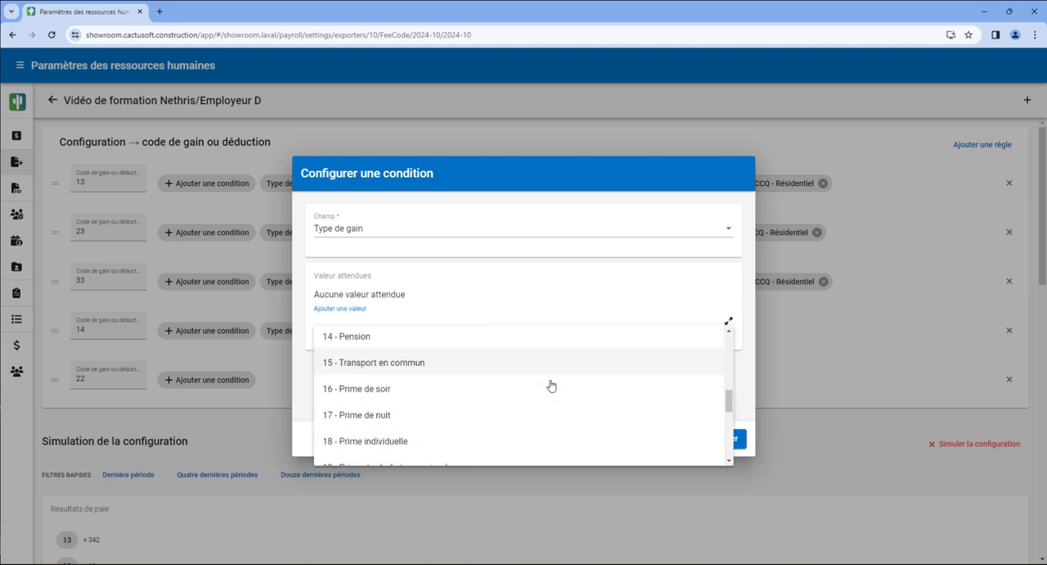
left_click(380, 405)
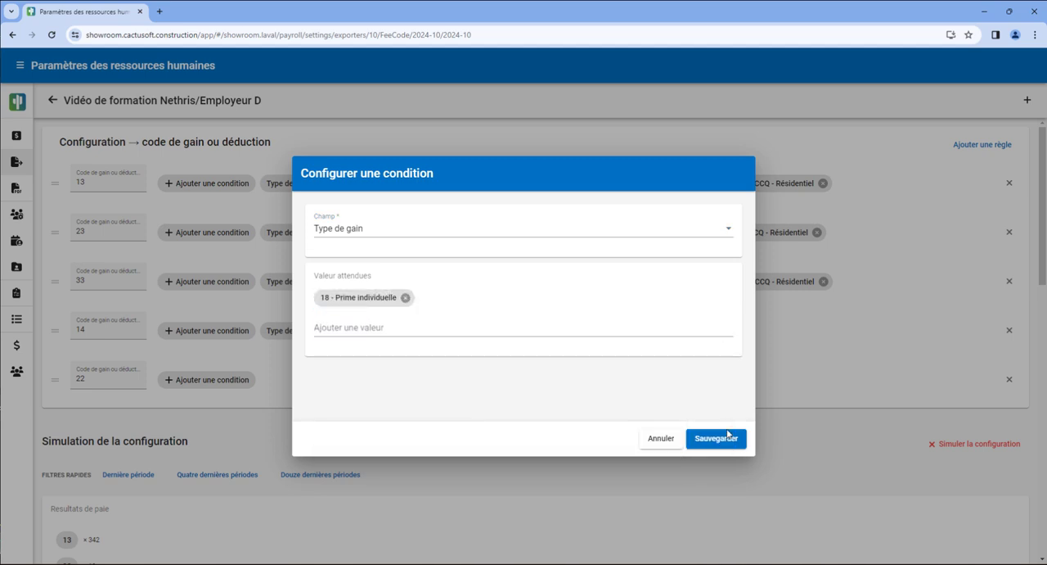
left_click(729, 439)
Rerun the configuration simulation with the code 22 rule included.
scroll(513, 452, "down", 2)
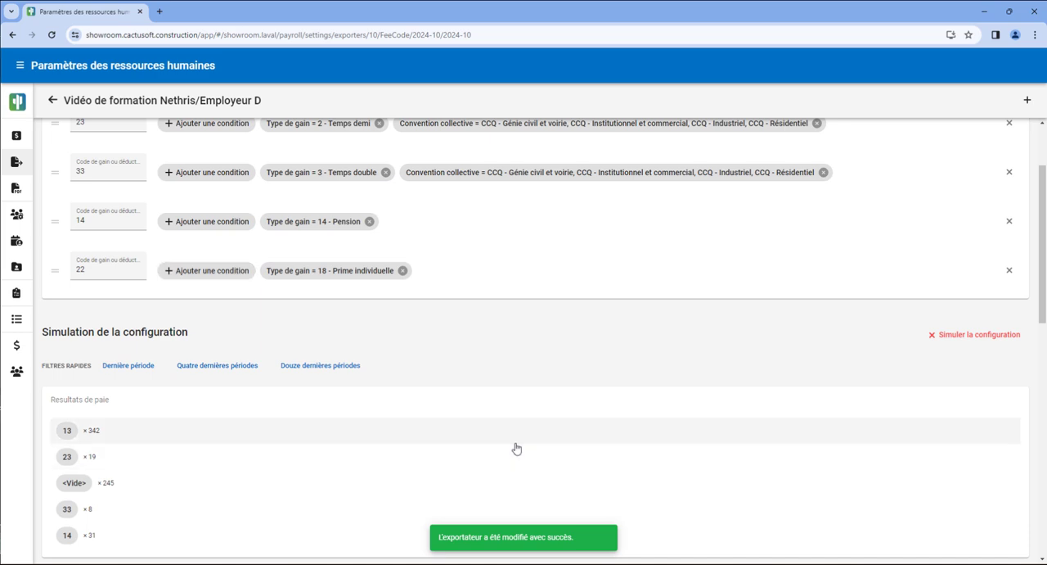
scroll(561, 368, "down", 1)
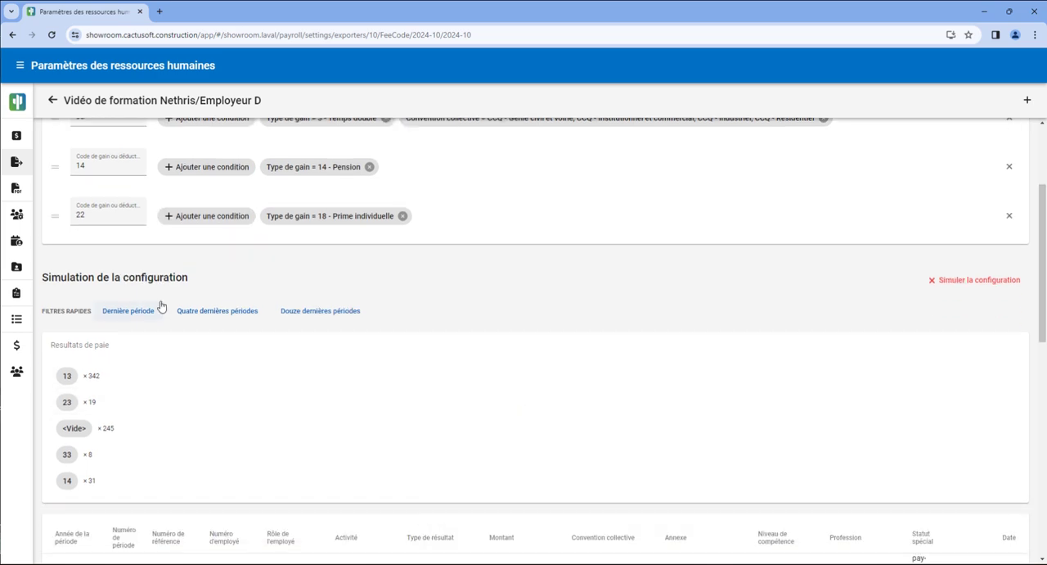
left_click(952, 286)
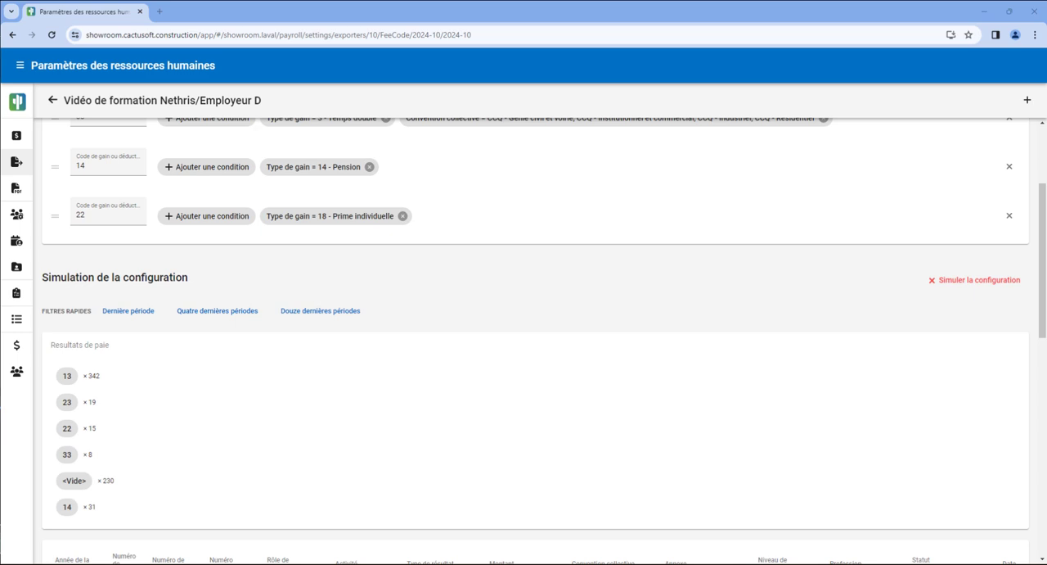
Add a Code de gain ou déduction rule with the value 44.
left_click(1026, 101)
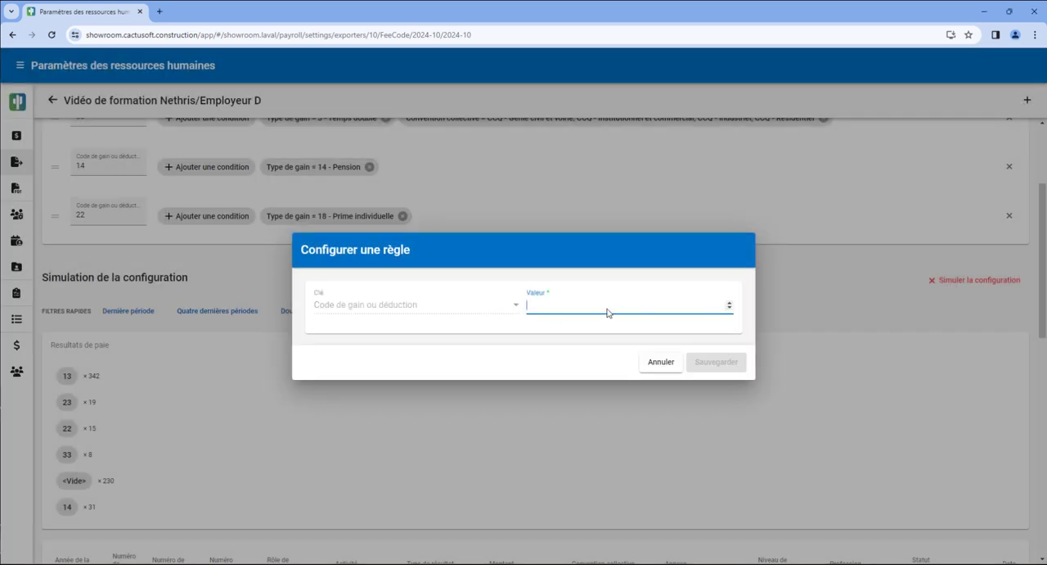
type("44")
left_click(716, 362)
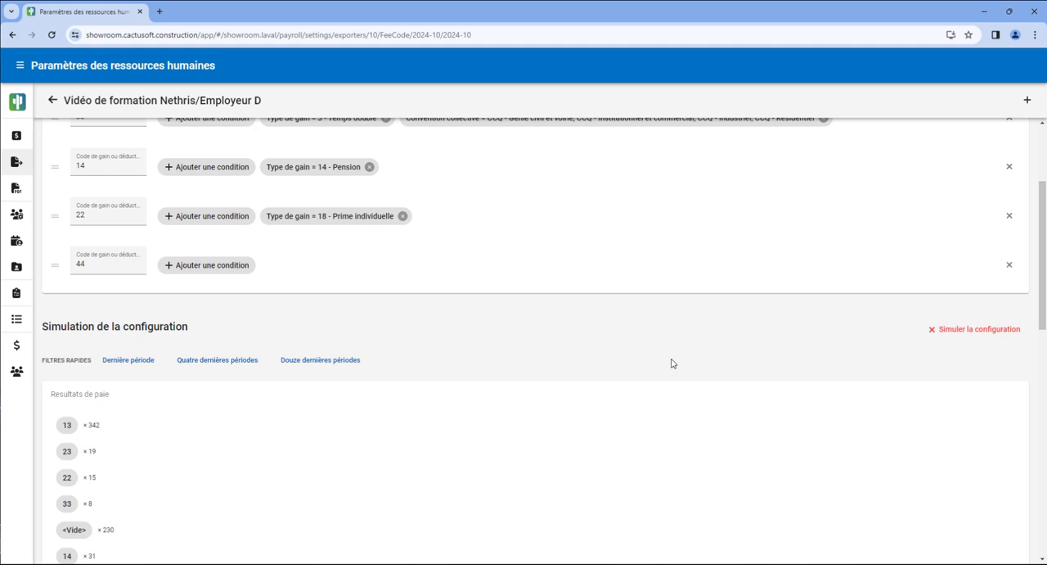
Add a Type de gain condition to the code 44 rule covering 19 - Prime de chef : temps simple and 20 - Prime de chef : temps demi.
left_click(231, 270)
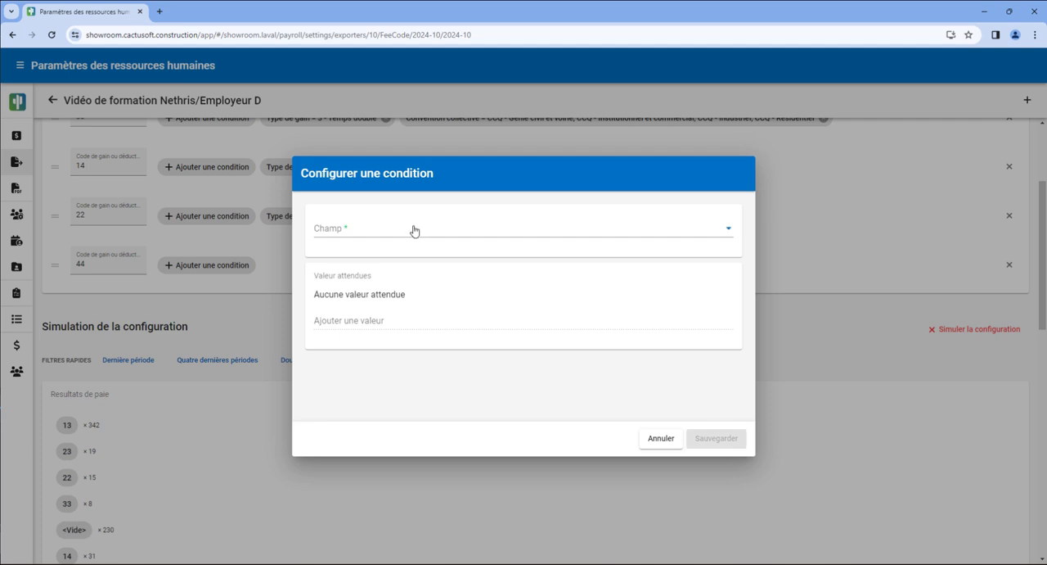
left_click(414, 231)
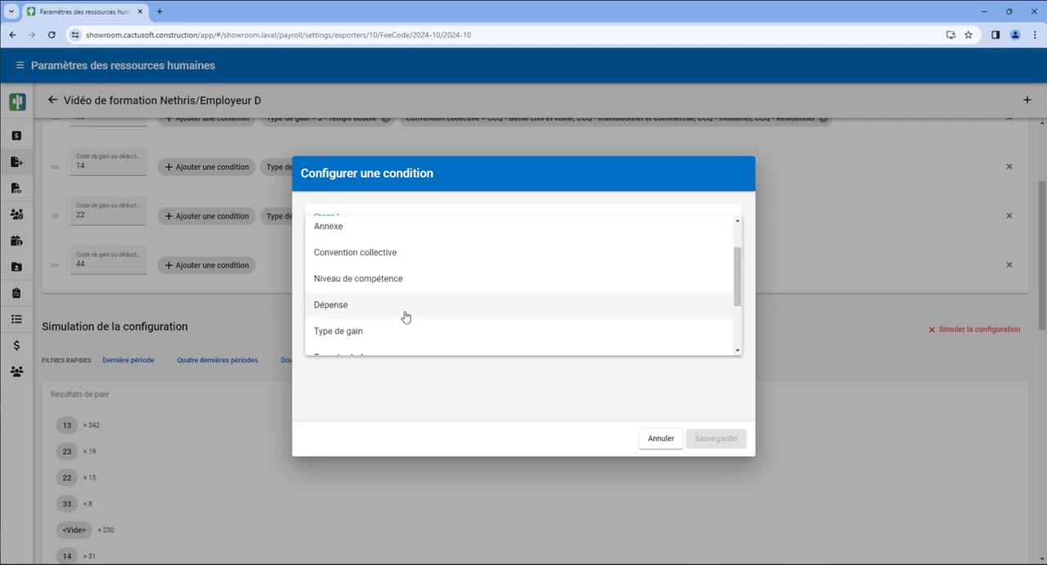
left_click(383, 329)
left_click(374, 320)
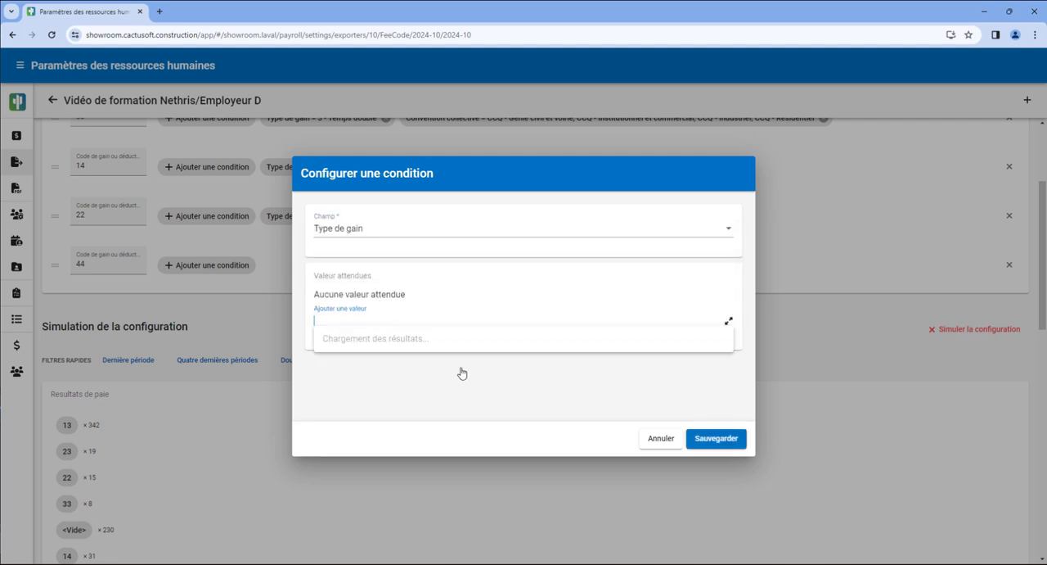
scroll(460, 372, "down", 5)
scroll(461, 393, "down", 3)
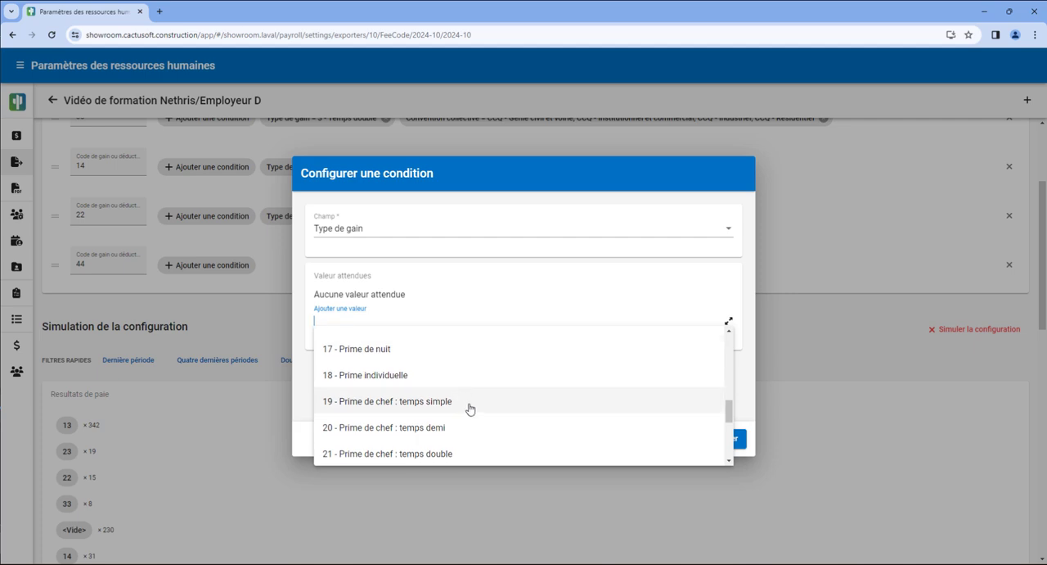
left_click(468, 401)
left_click(425, 327)
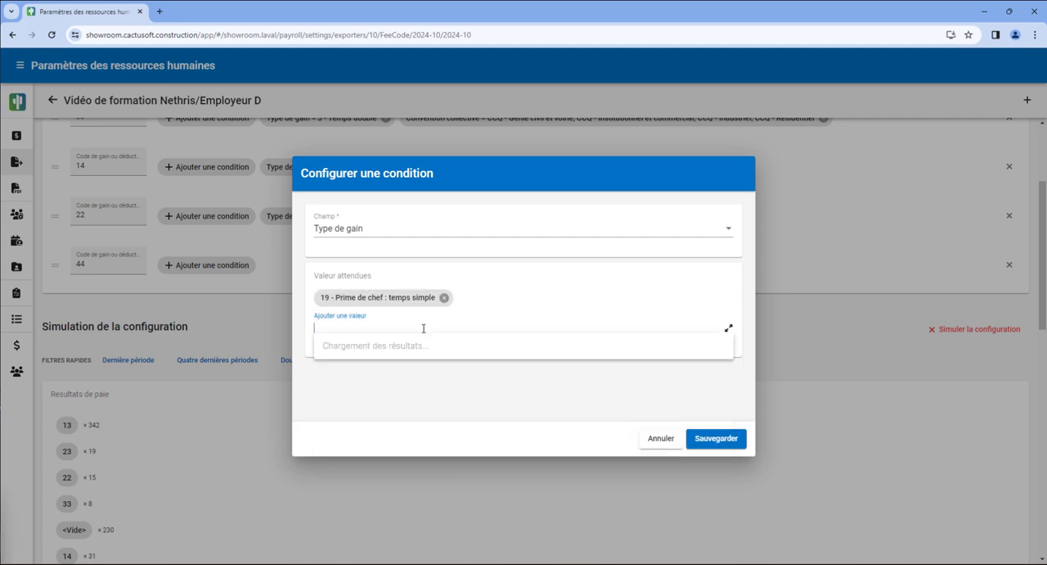
scroll(464, 413, "down", 7)
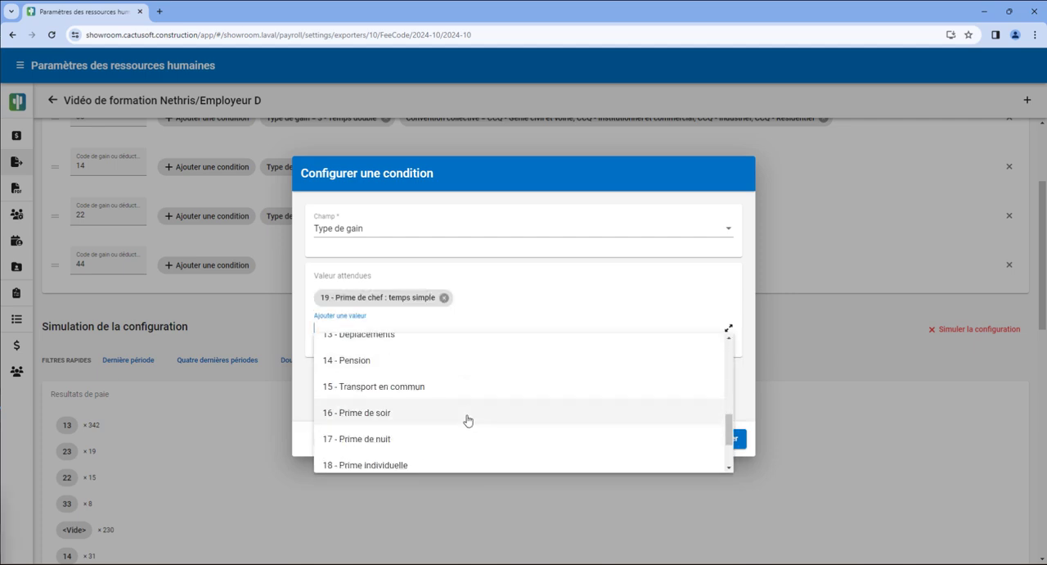
scroll(467, 420, "down", 1)
left_click(468, 391)
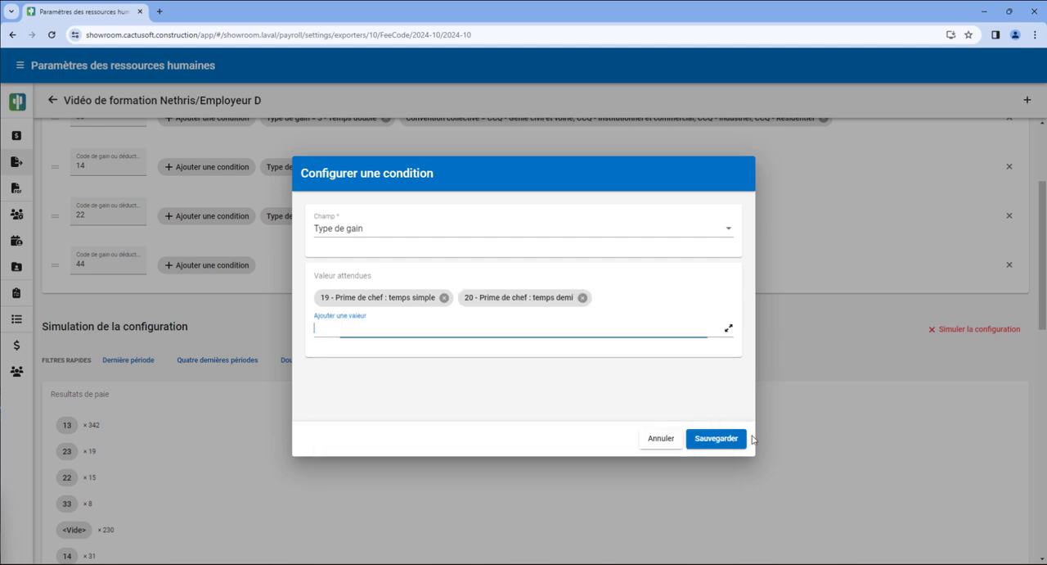
left_click(716, 439)
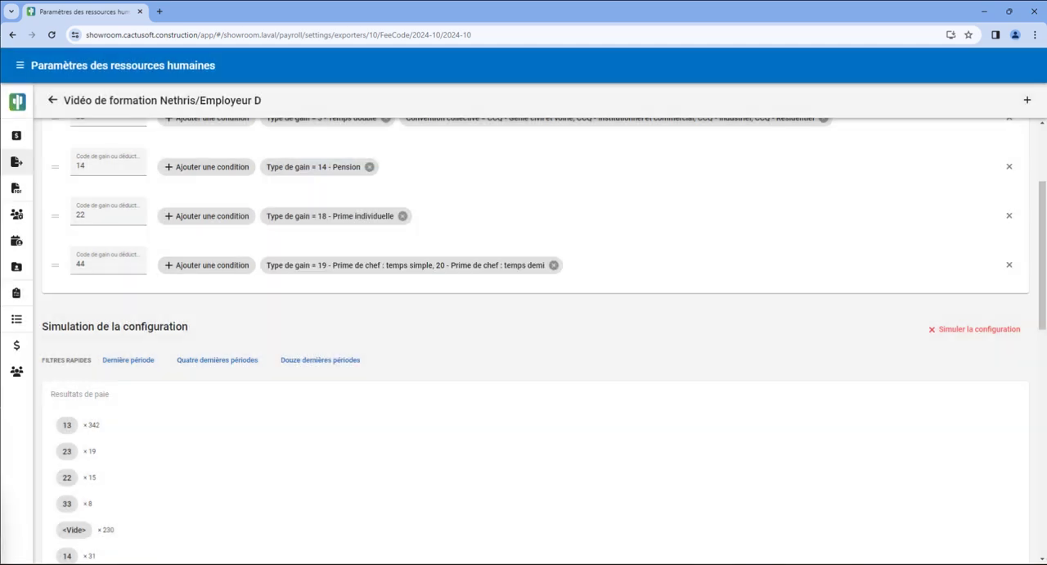
Add a Convention collective condition to the code 44 rule covering CCQ - Génie civil et voirie, Institutionnel et commercial, Industriel and Résidentiel.
left_click(232, 267)
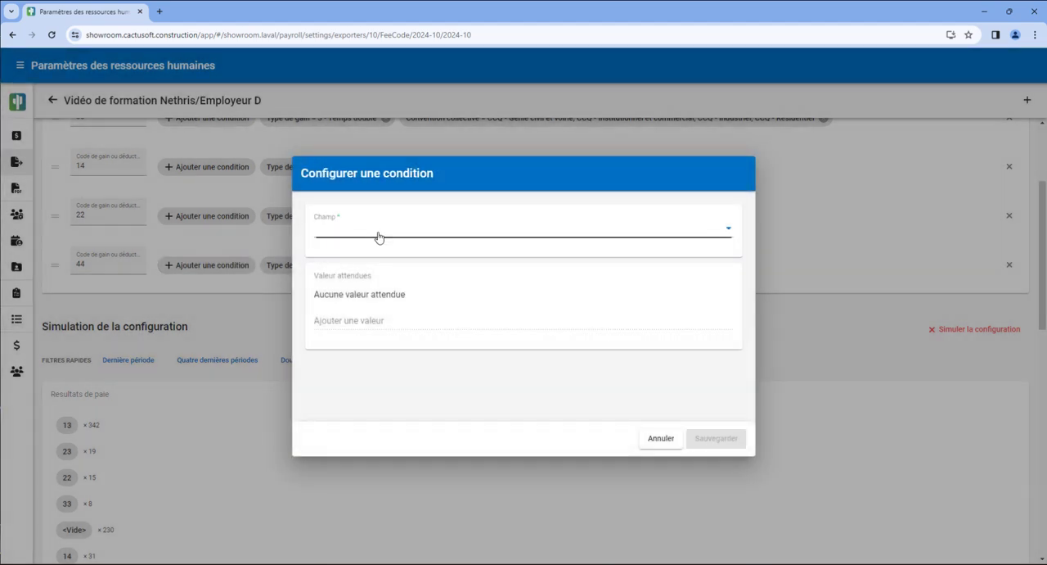
left_click(378, 237)
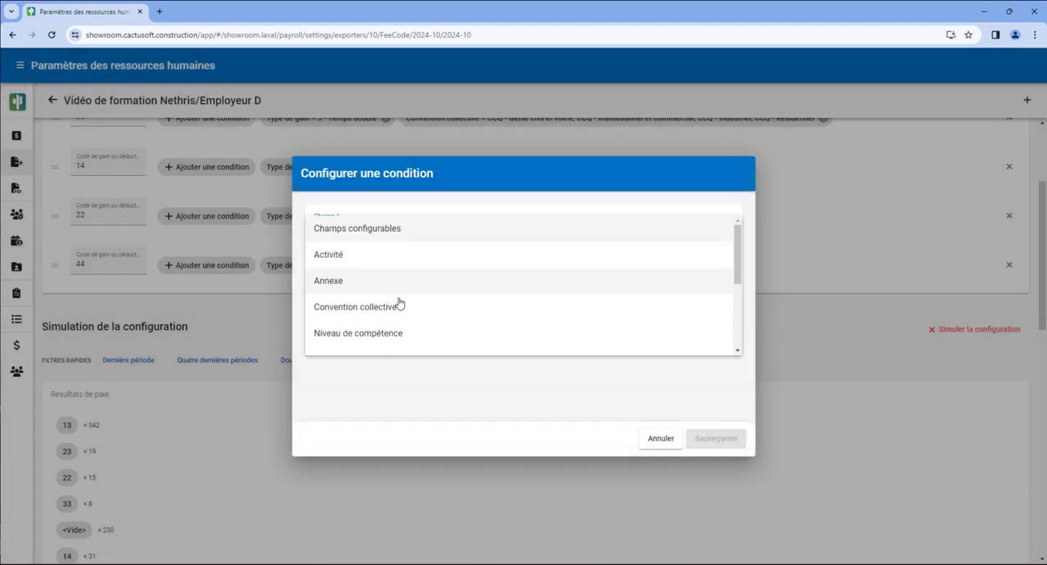
left_click(401, 305)
left_click(399, 320)
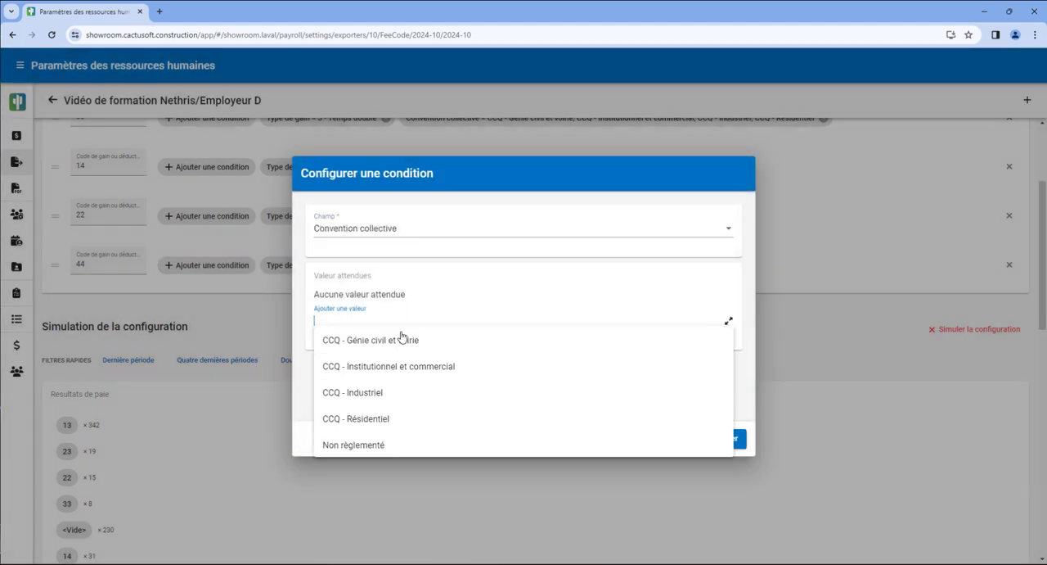
left_click(400, 336)
left_click(422, 328)
left_click(415, 347)
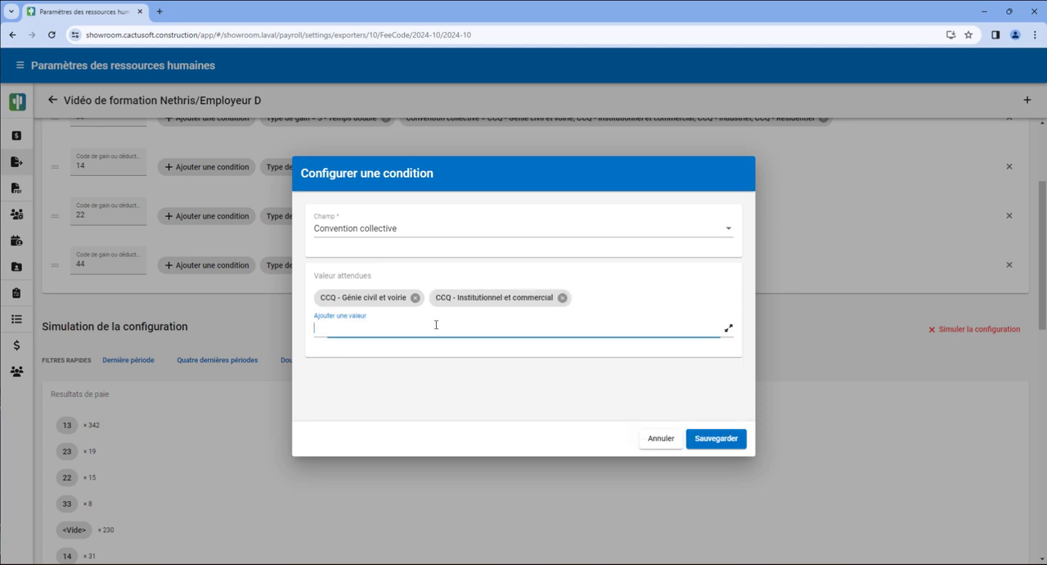
left_click(435, 325)
left_click(428, 346)
left_click(439, 324)
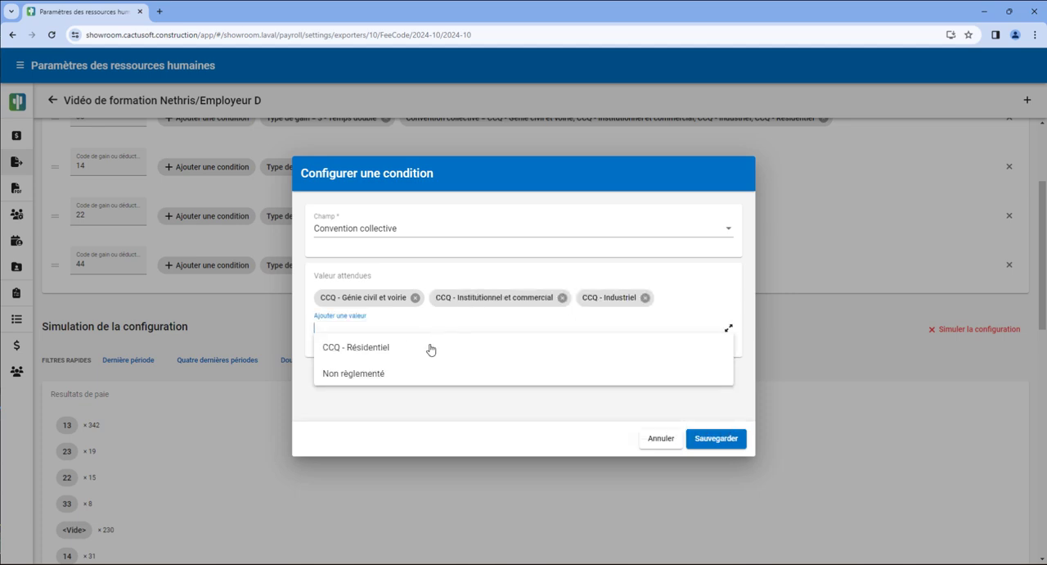
left_click(432, 349)
left_click(716, 439)
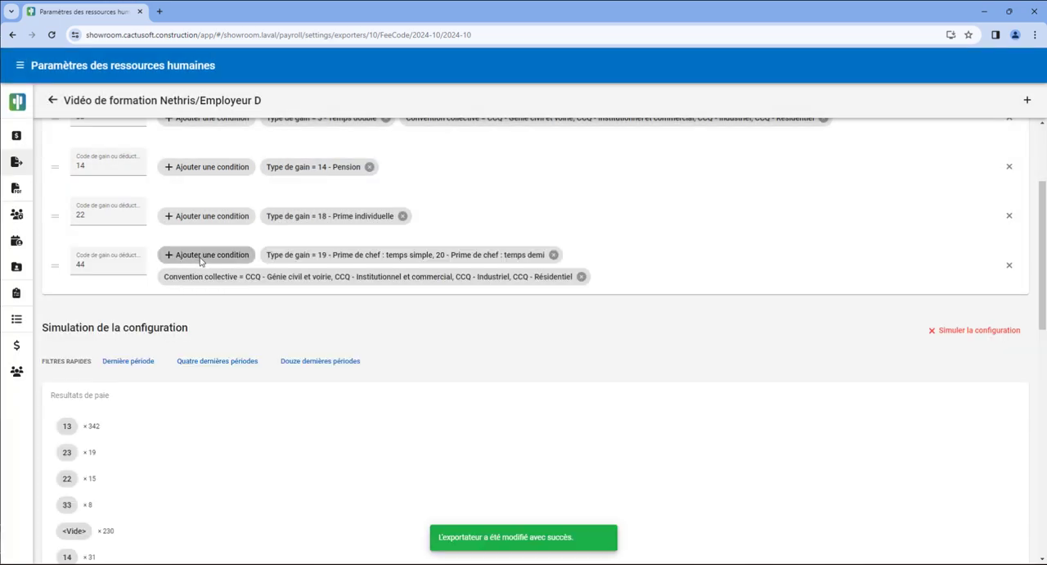
Add a Type de chef condition with the expected value Chef d'équipe to the code 44 rule and rerun the configuration simulation.
left_click(200, 256)
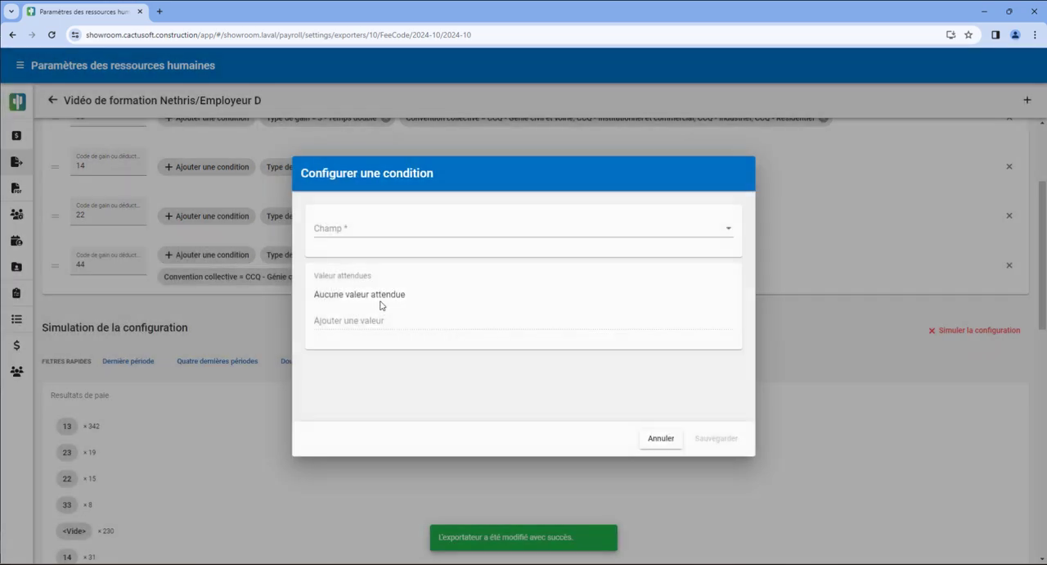
left_click(392, 230)
scroll(423, 325, "down", 3)
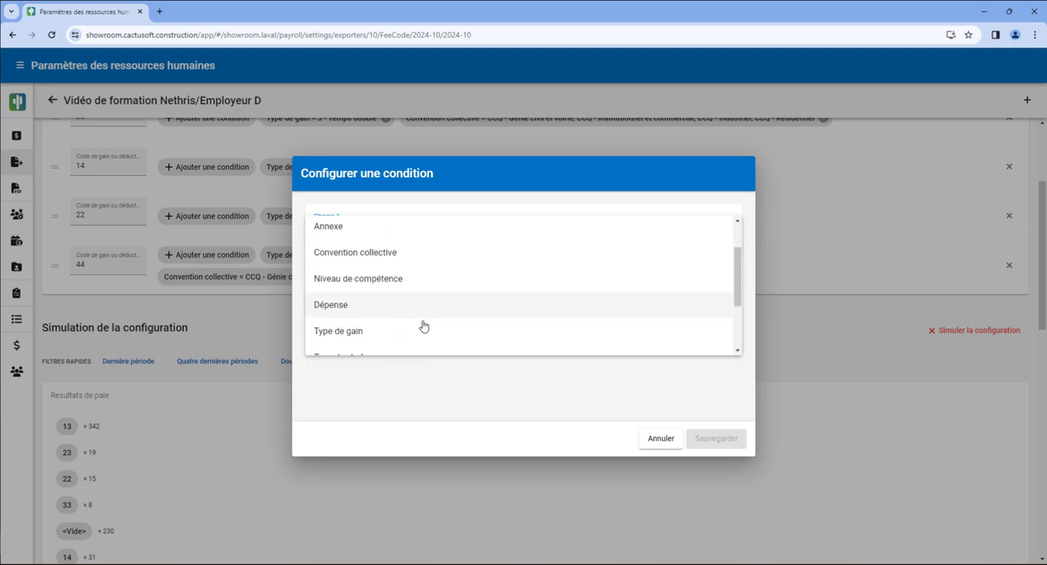
left_click(381, 303)
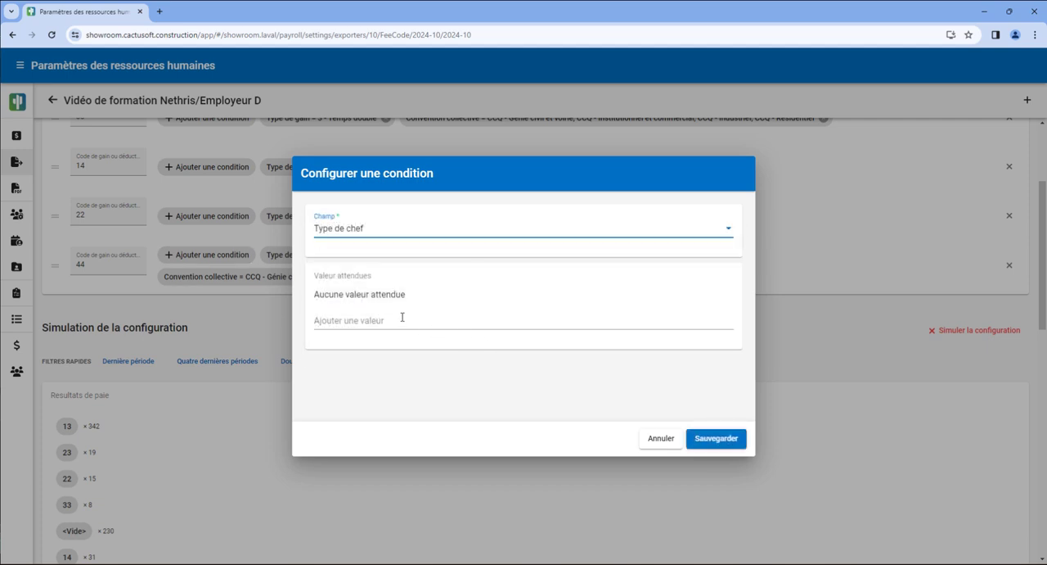
left_click(402, 317)
left_click(384, 366)
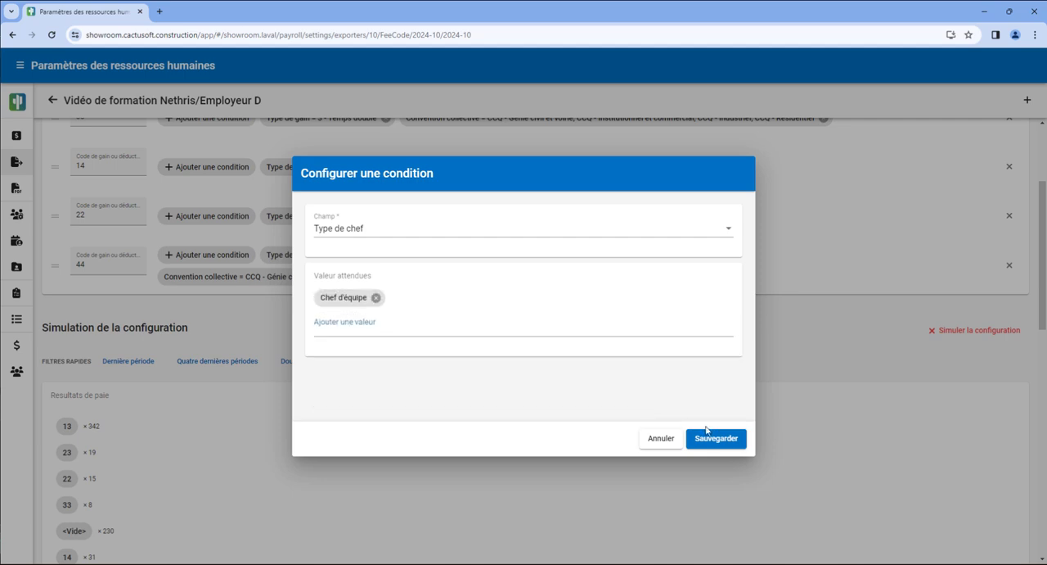
left_click(716, 438)
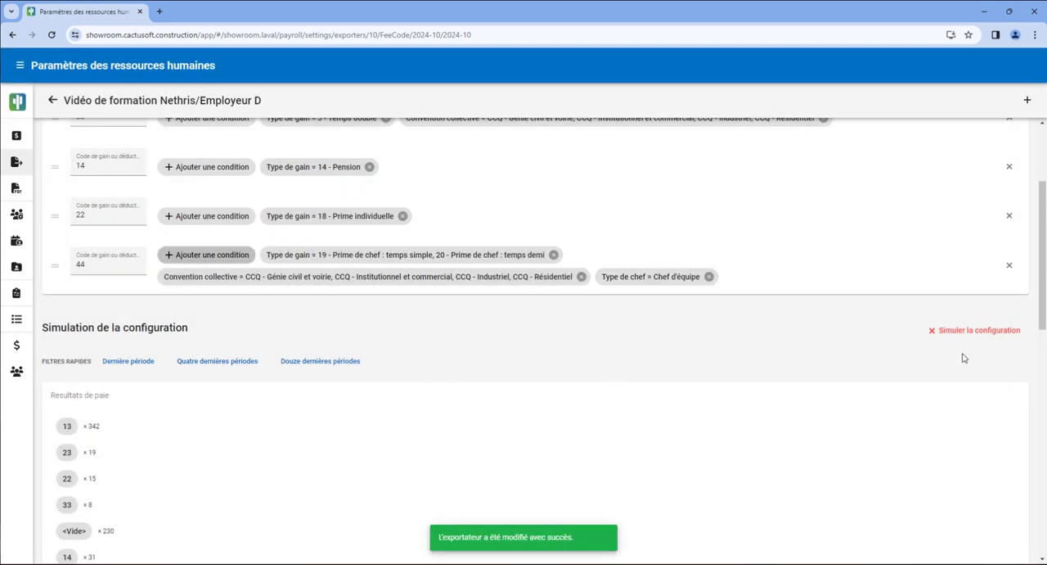
left_click(959, 336)
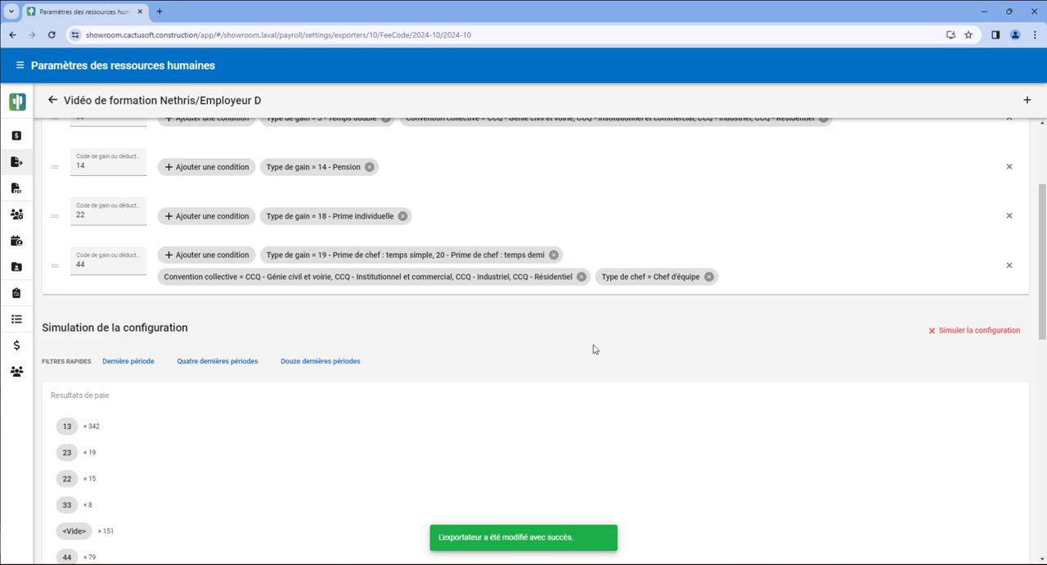
scroll(596, 349, "down", 2)
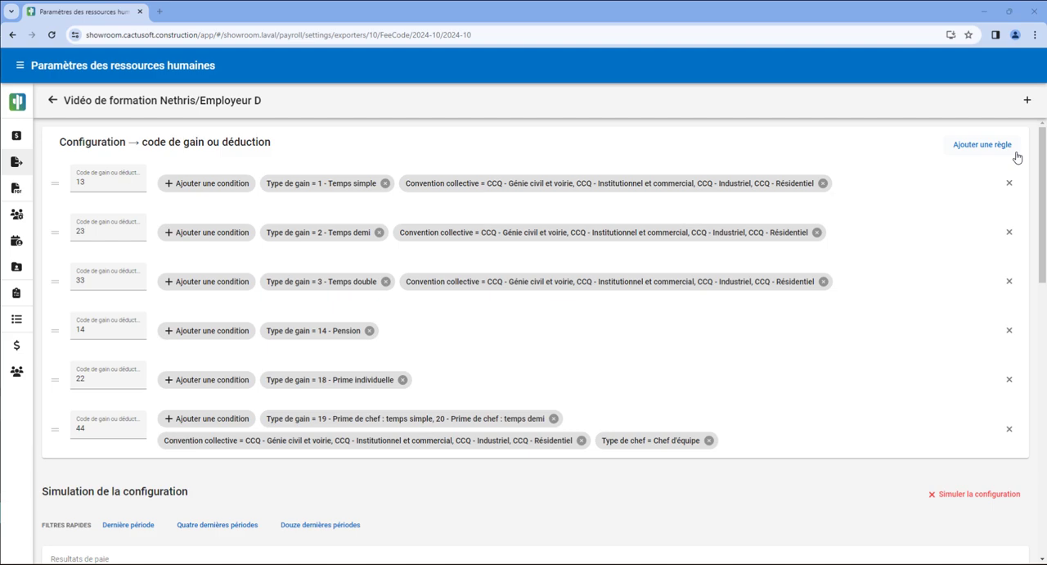
Add a Code de gain ou déduction rule with the value 15.
left_click(1028, 100)
type("15")
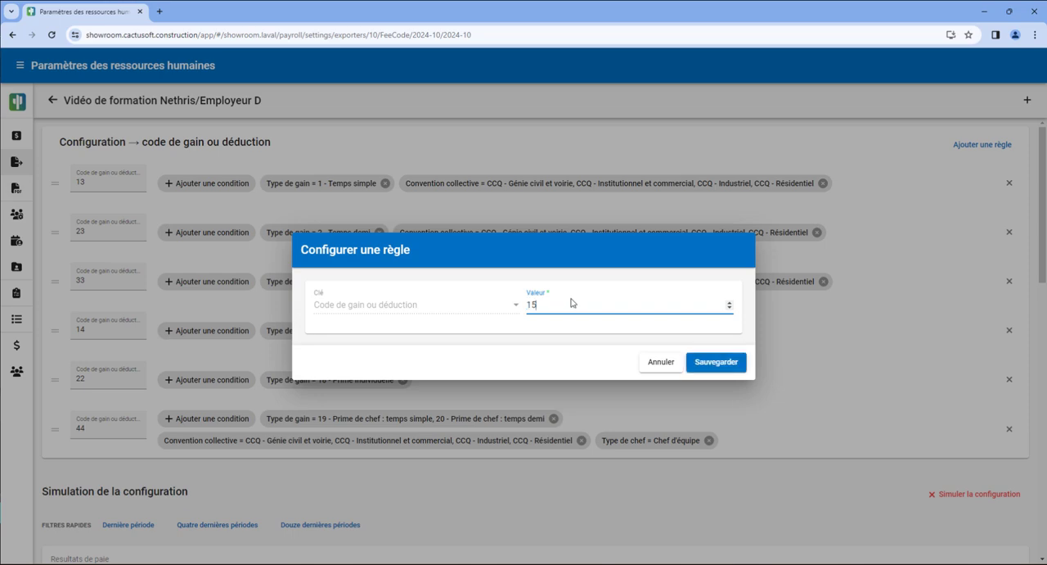
left_click(707, 361)
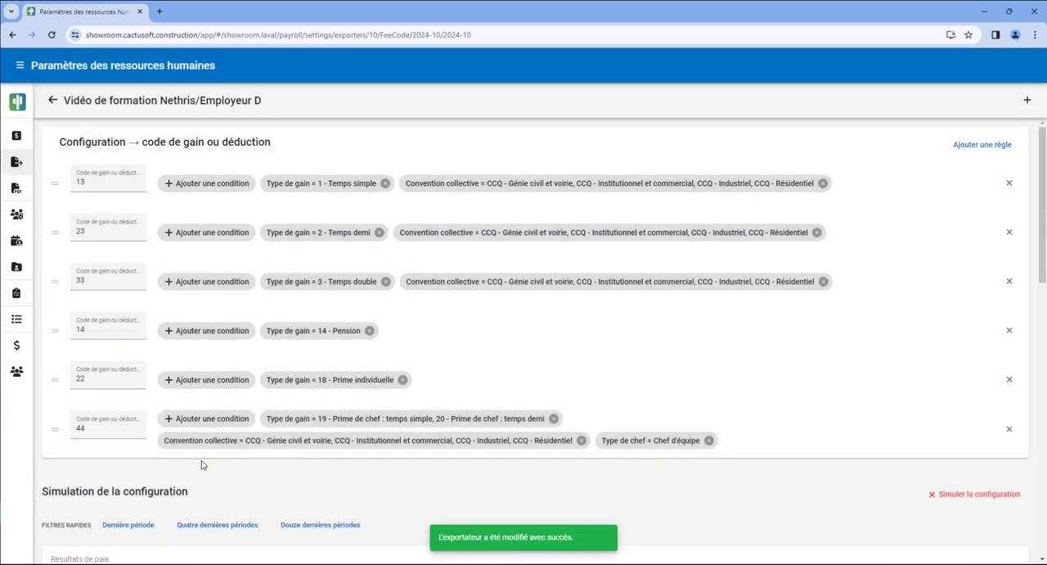
Add a Type de gain condition with the expected value 14 - Pension to the code 15 rule.
left_click(190, 479)
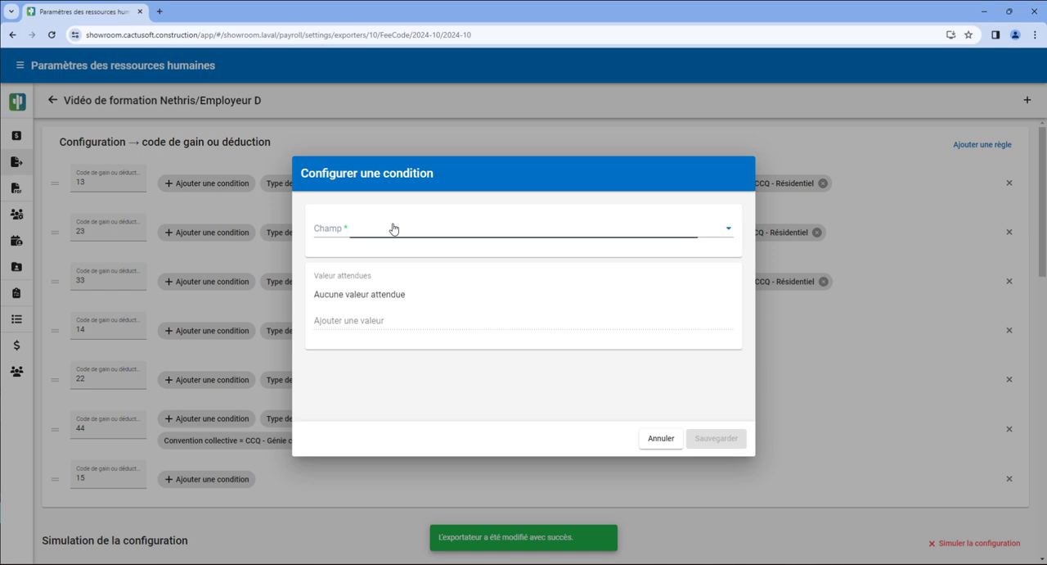
left_click(393, 229)
scroll(405, 286, "down", 1)
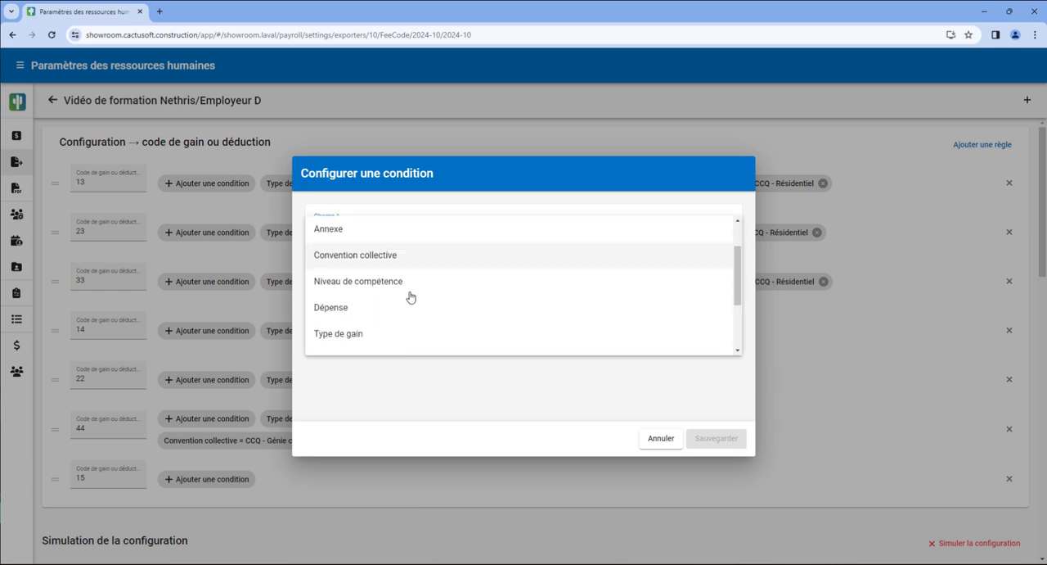
left_click(384, 331)
left_click(375, 327)
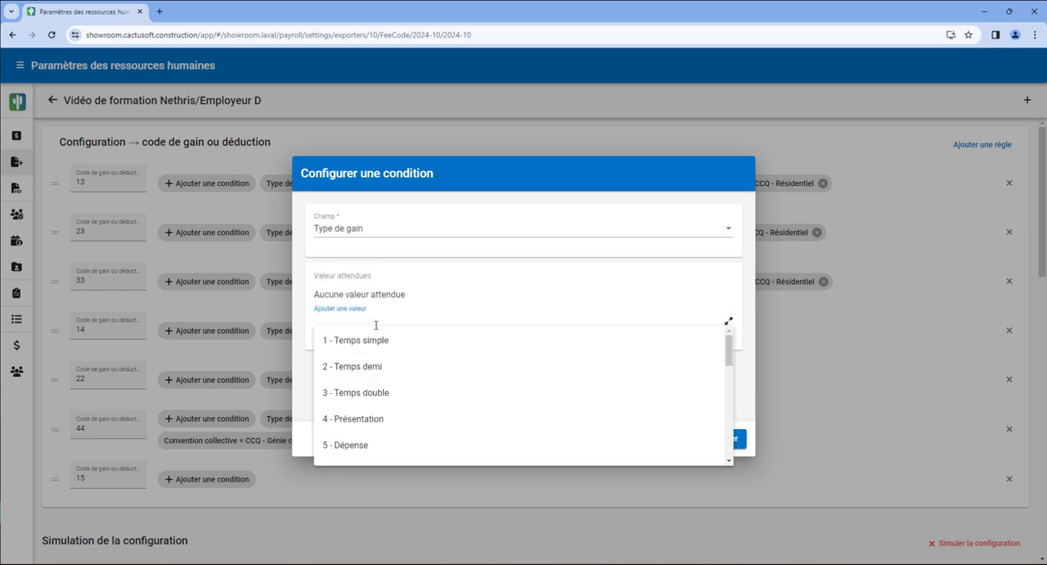
type("pens")
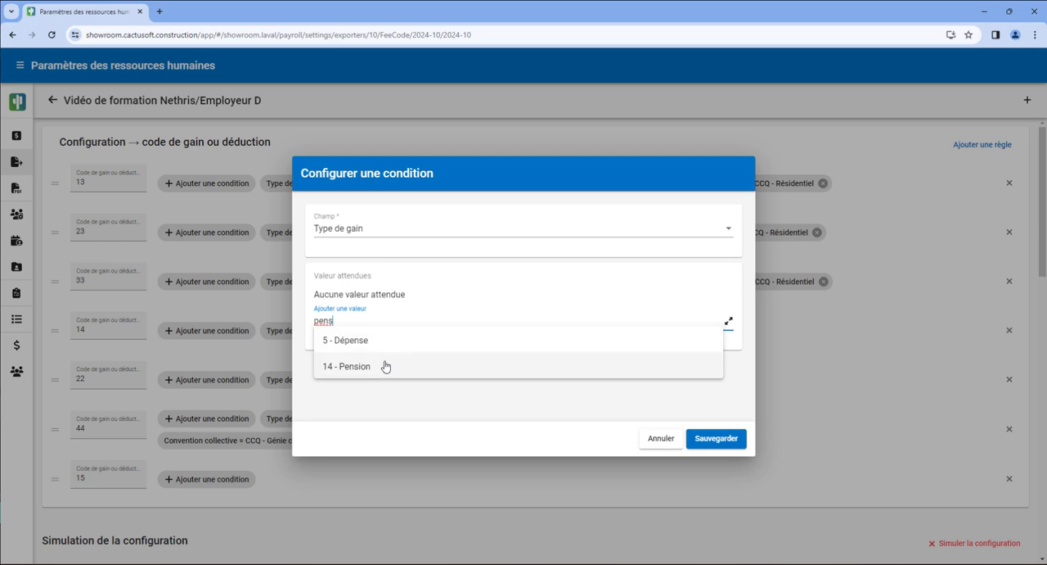
left_click(384, 366)
left_click(714, 446)
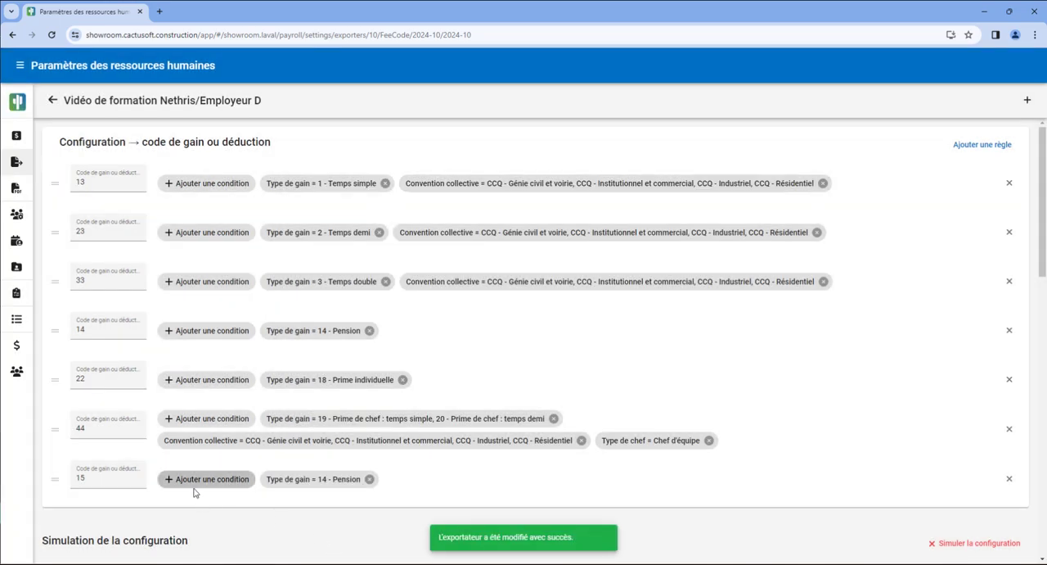
Add a Convention collective condition with the expected value CCQ - Génie civil et voirie to the code 15 rule.
left_click(197, 488)
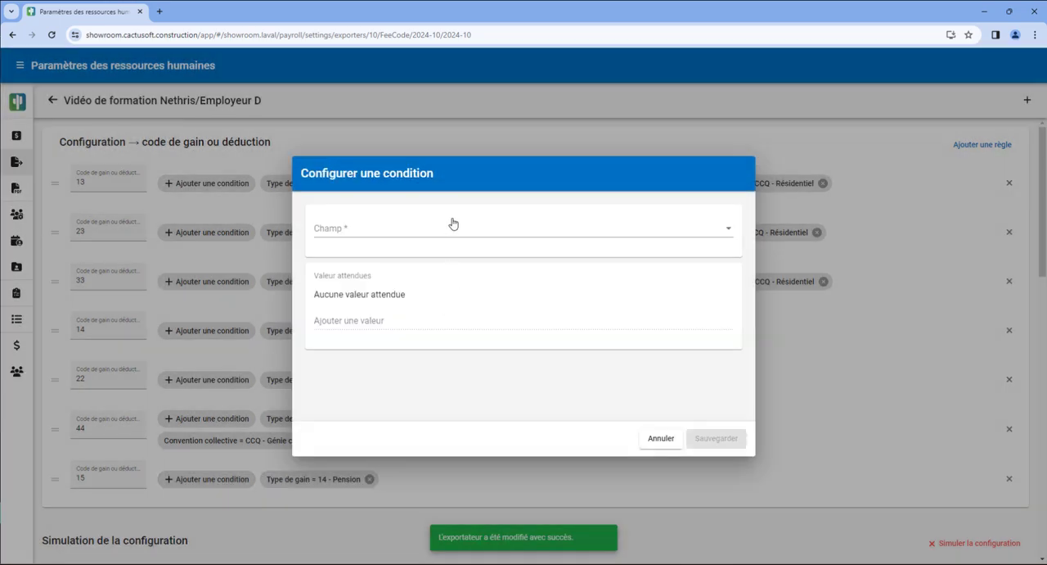
left_click(451, 223)
left_click(458, 306)
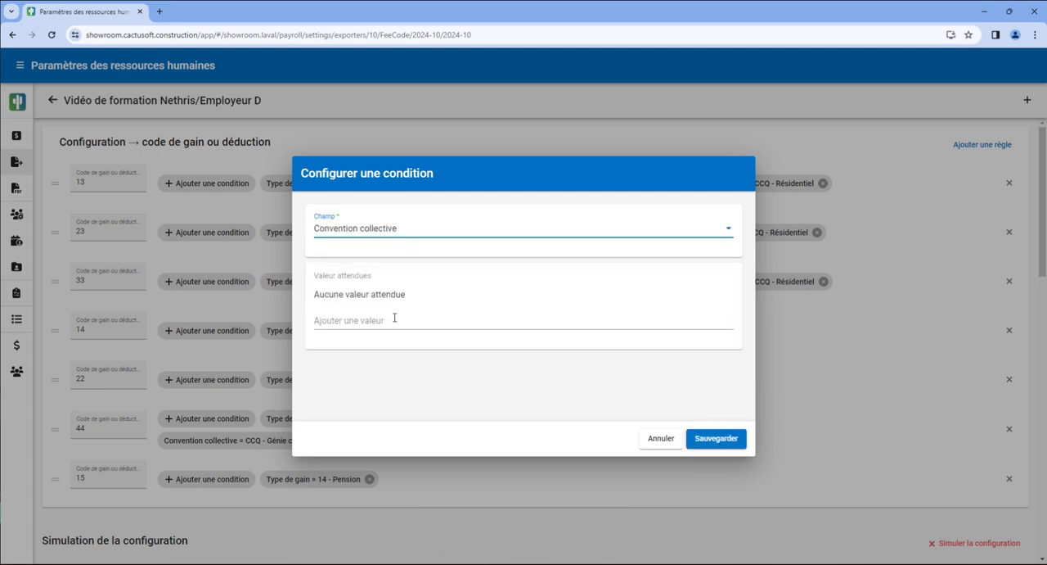
left_click(398, 321)
left_click(401, 339)
left_click(719, 438)
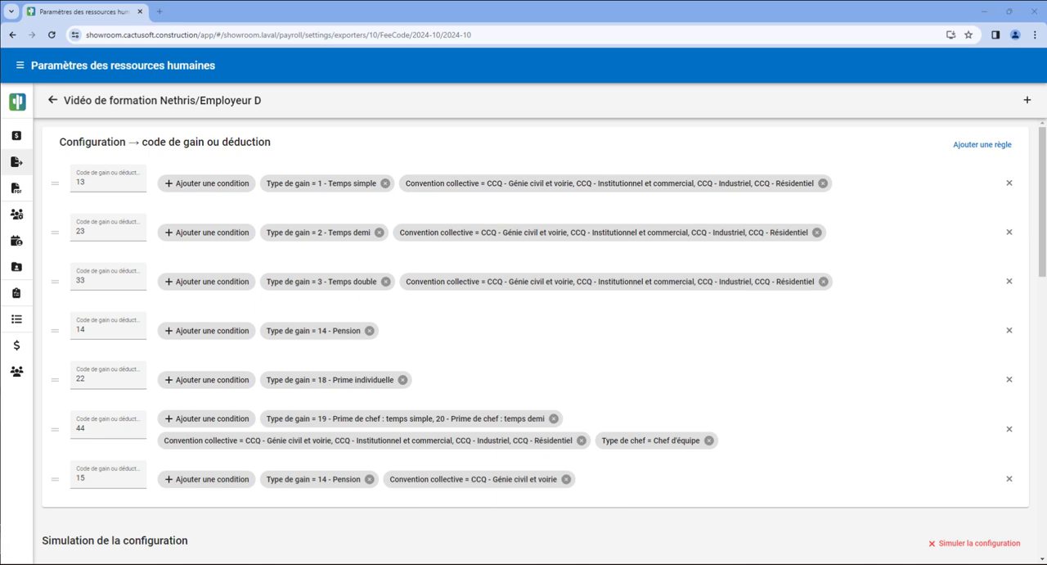
Rerun the simulation for the last period and examine the collective agreements of the pay results assigned to code 14.
left_click(1013, 545)
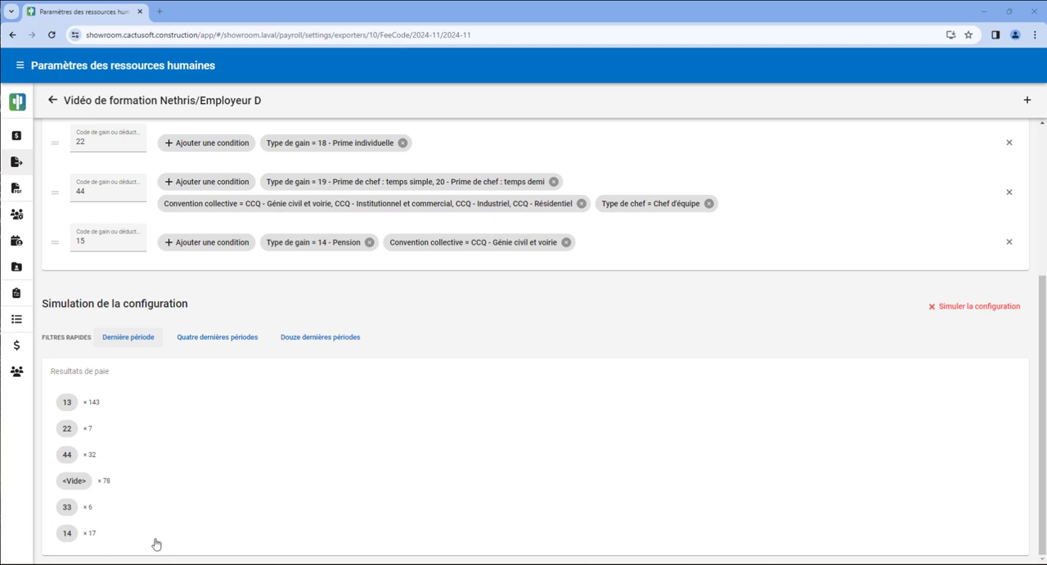
left_click(139, 534)
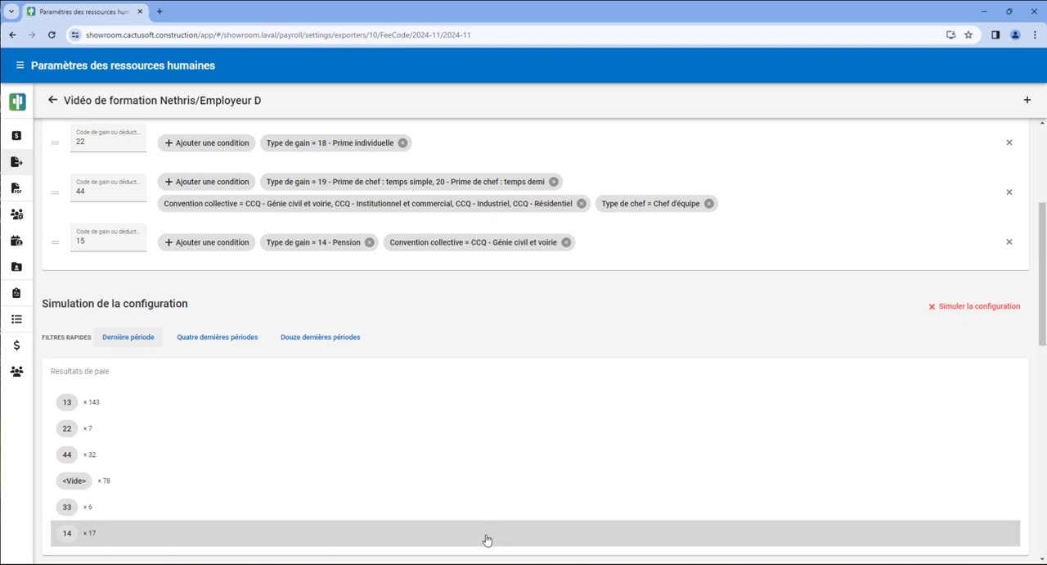
scroll(491, 536, "down", 5)
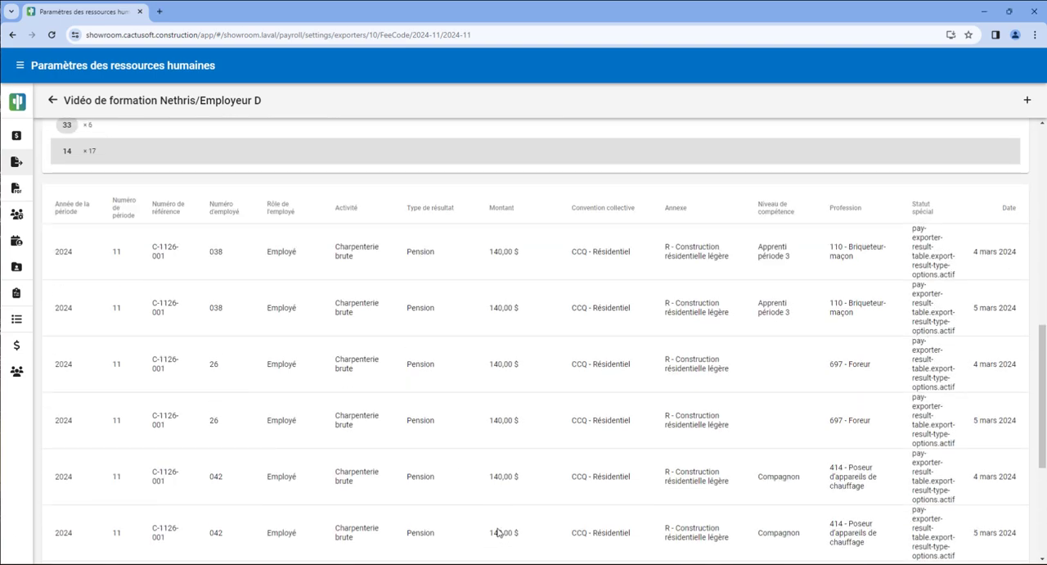
scroll(497, 533, "down", 4)
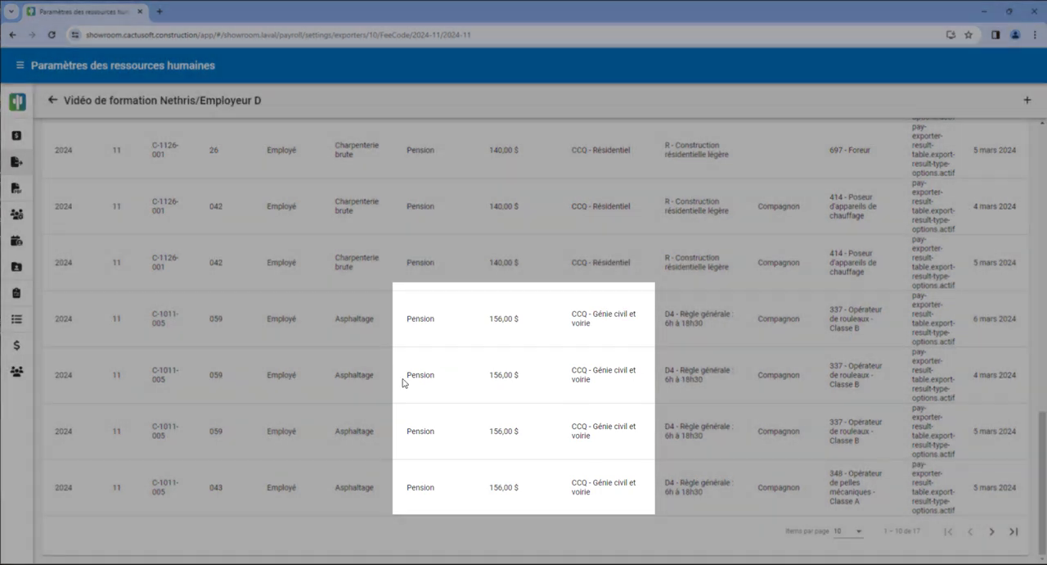
scroll(402, 382, "up", 5)
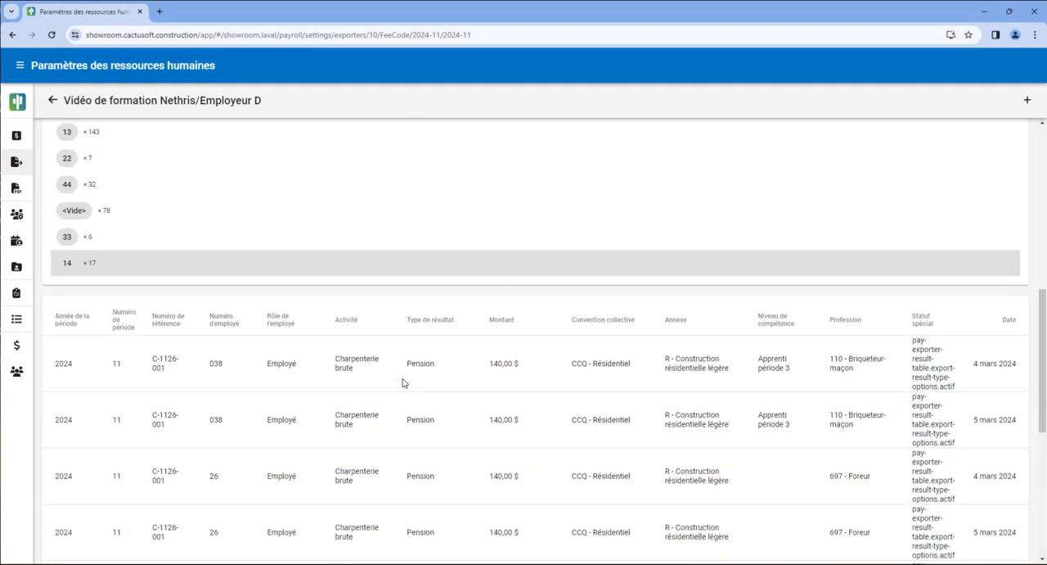
scroll(403, 382, "up", 8)
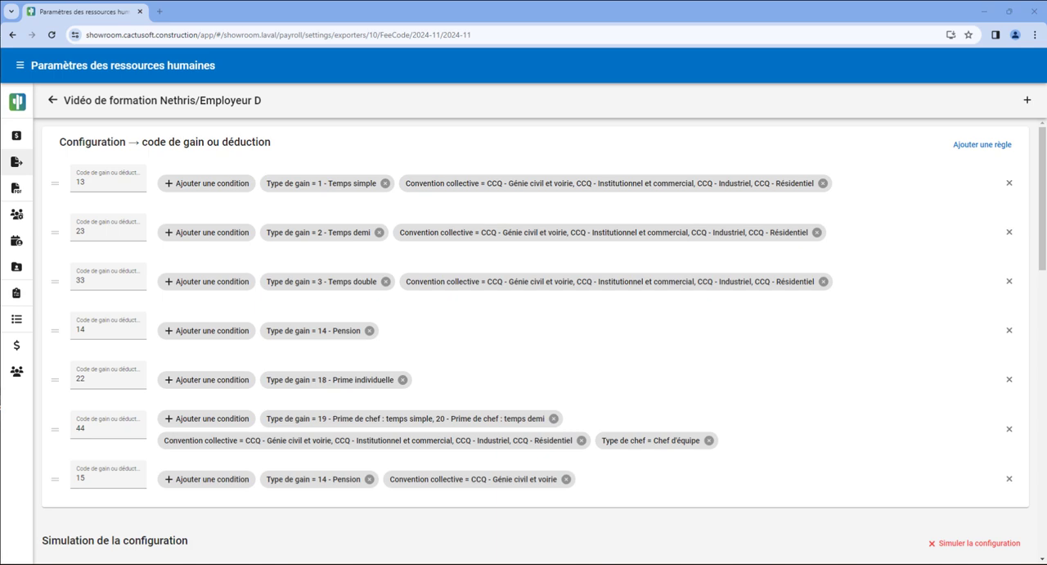
Move the code 15 rule directly above the code 14 rule and rerun the configuration simulation.
left_click_drag(56, 476, 52, 329)
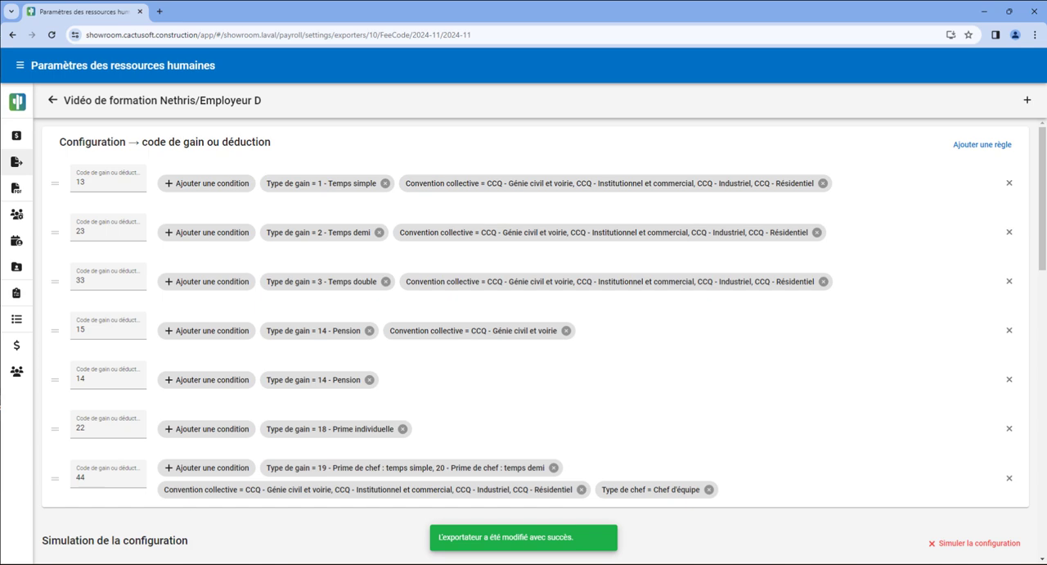
left_click(972, 543)
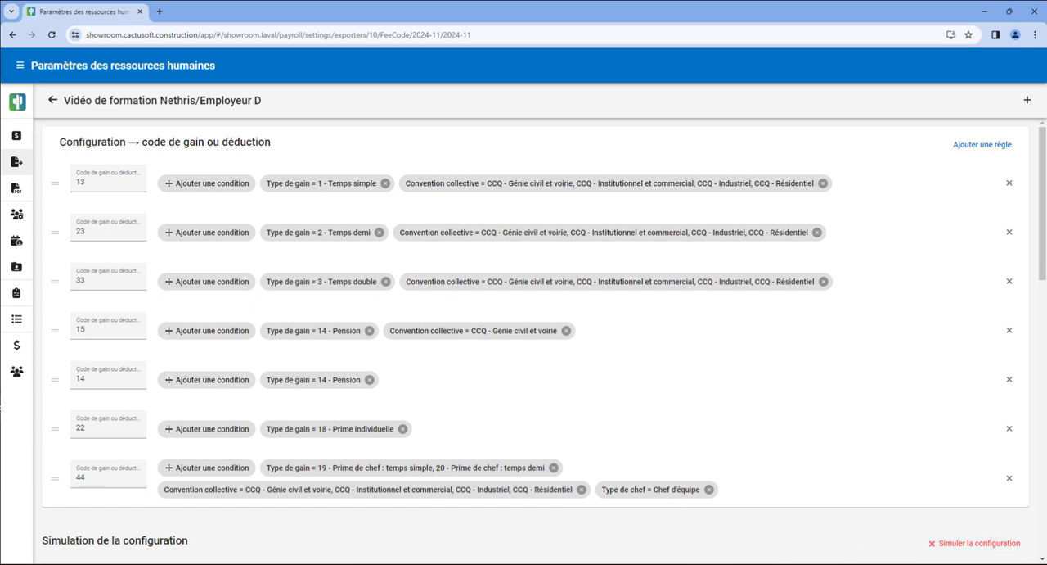
scroll(860, 520, "down", 4)
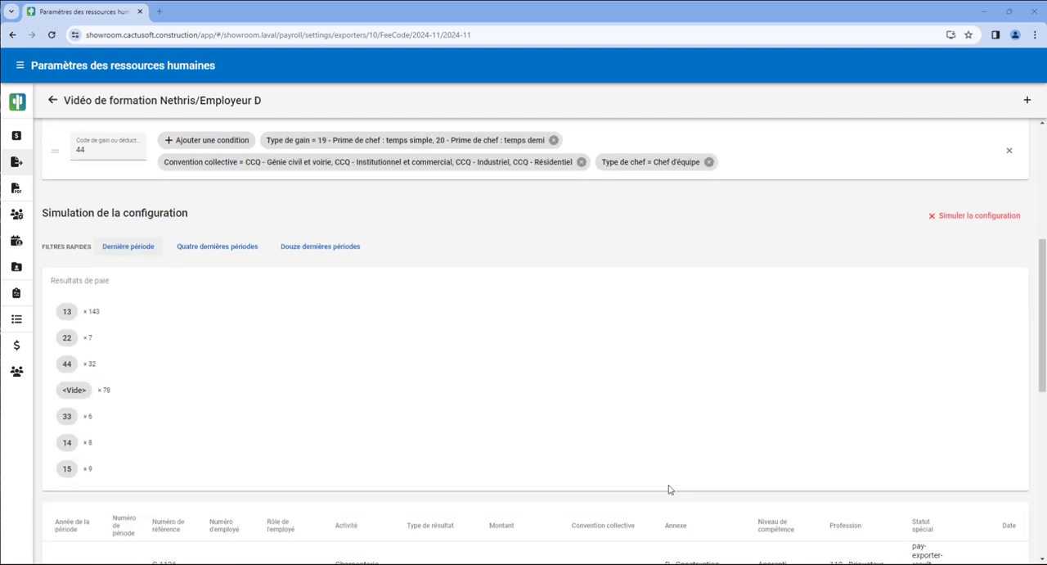
Examine the simulated pay results assigned to code 15 and those assigned to code 14.
left_click(133, 469)
scroll(341, 537, "down", 2)
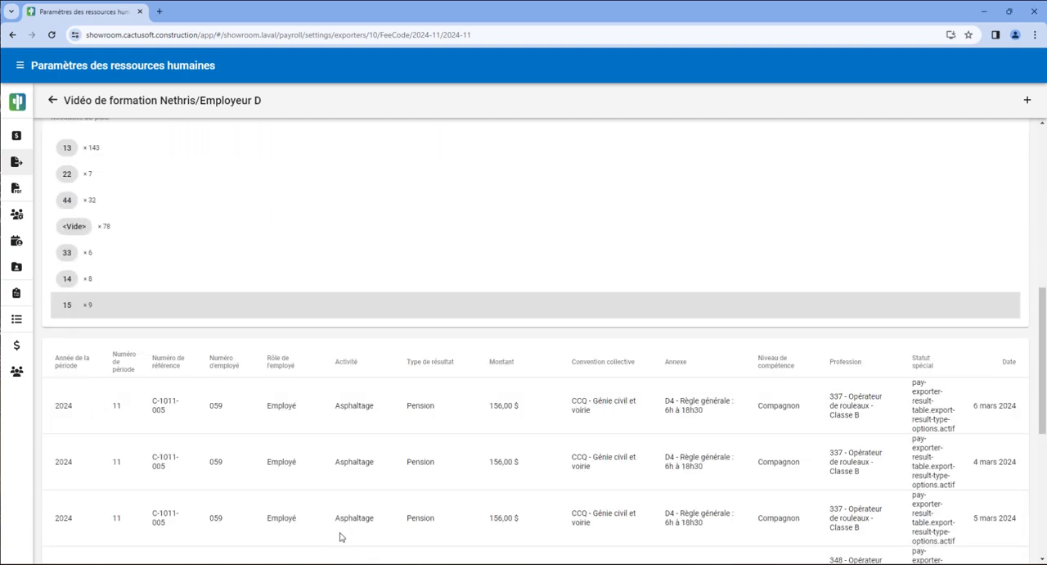
scroll(393, 516, "down", 2)
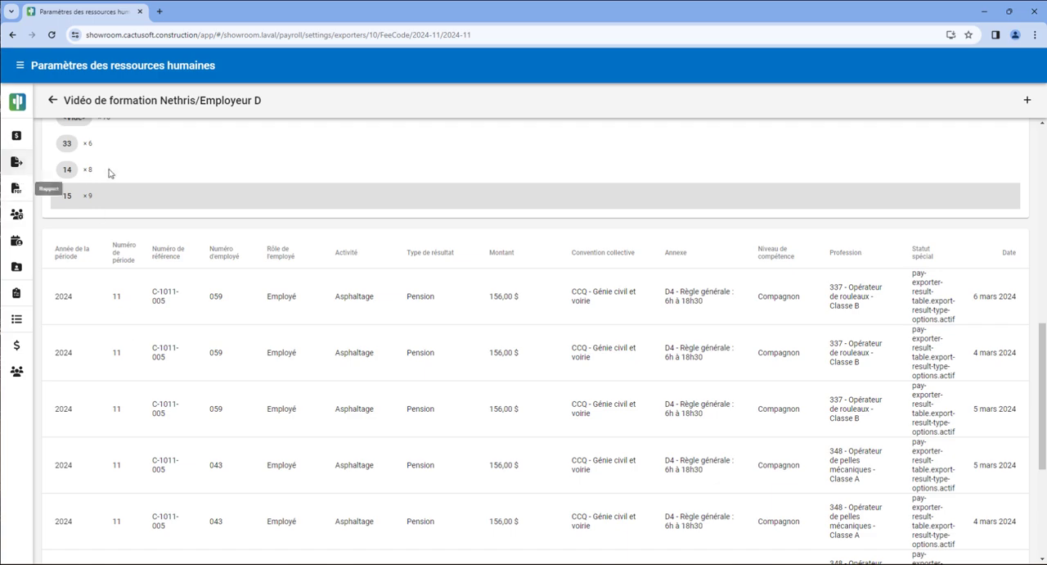
left_click(109, 172)
scroll(650, 518, "down", 1)
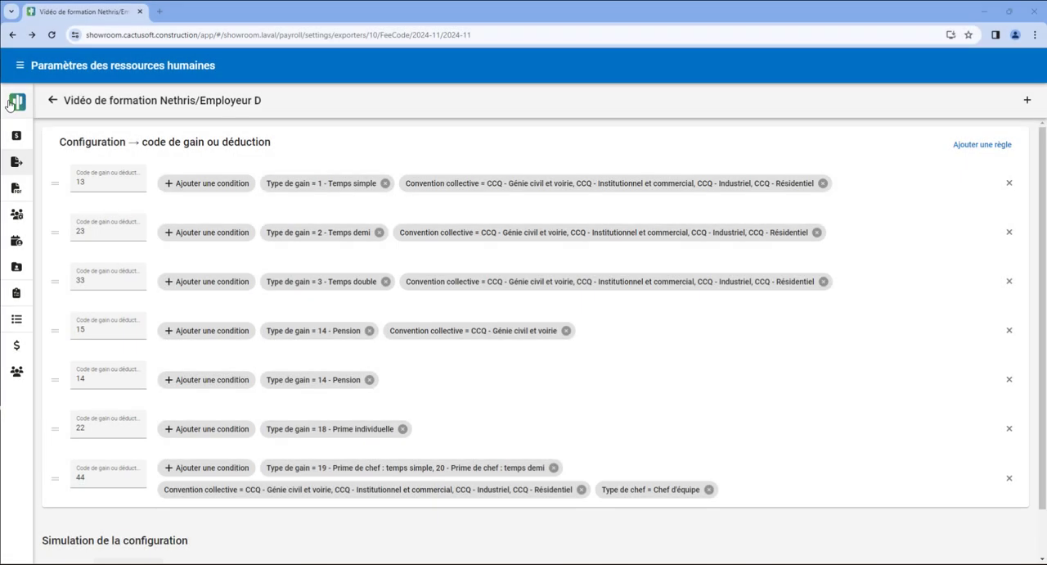
Return to the home page, open Paies under Ressources humaines and switch to pay period 10 of 2024.
left_click(10, 104)
left_click(56, 147)
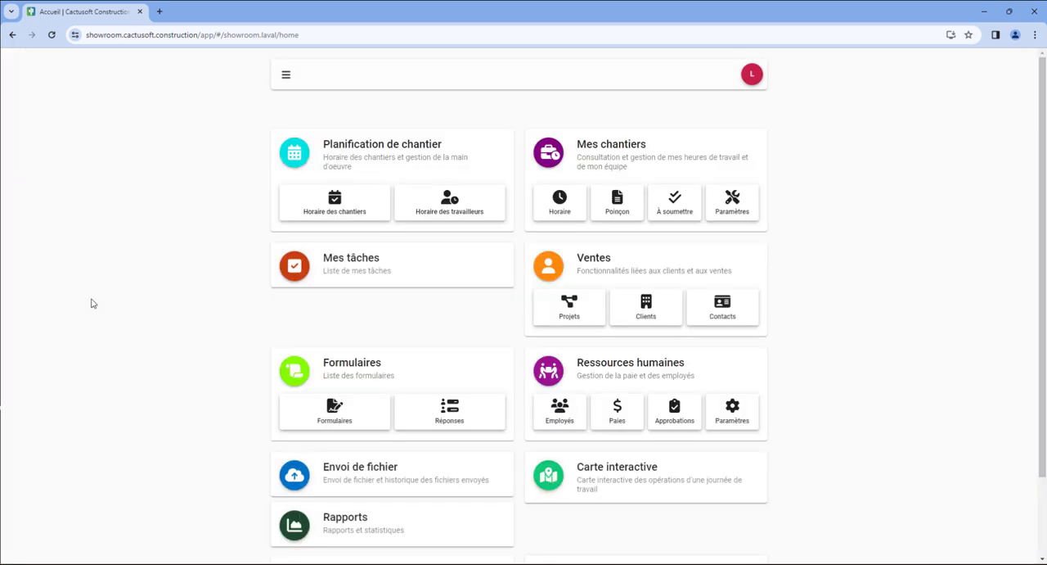
left_click(634, 412)
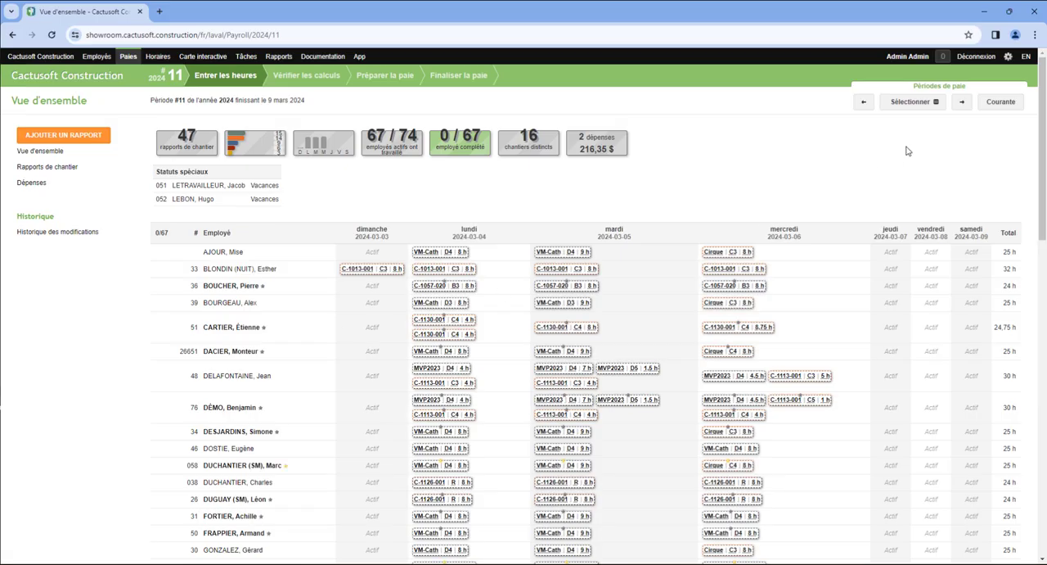
left_click(863, 102)
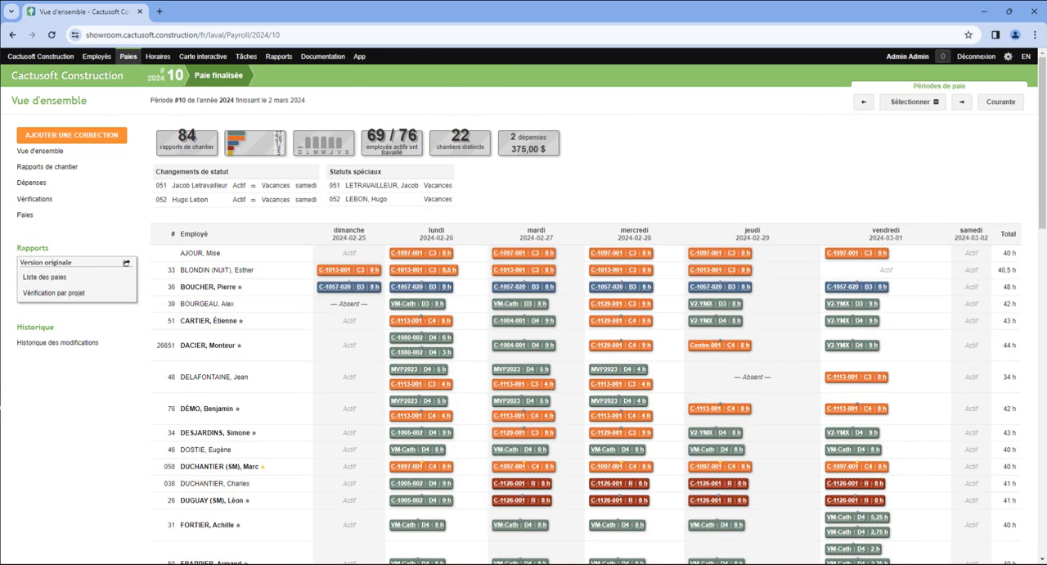
Export the Liste des paies with the Vidéo de formation Nethris/Employeur D exporter and review the resulting file in Excel.
left_click(126, 264)
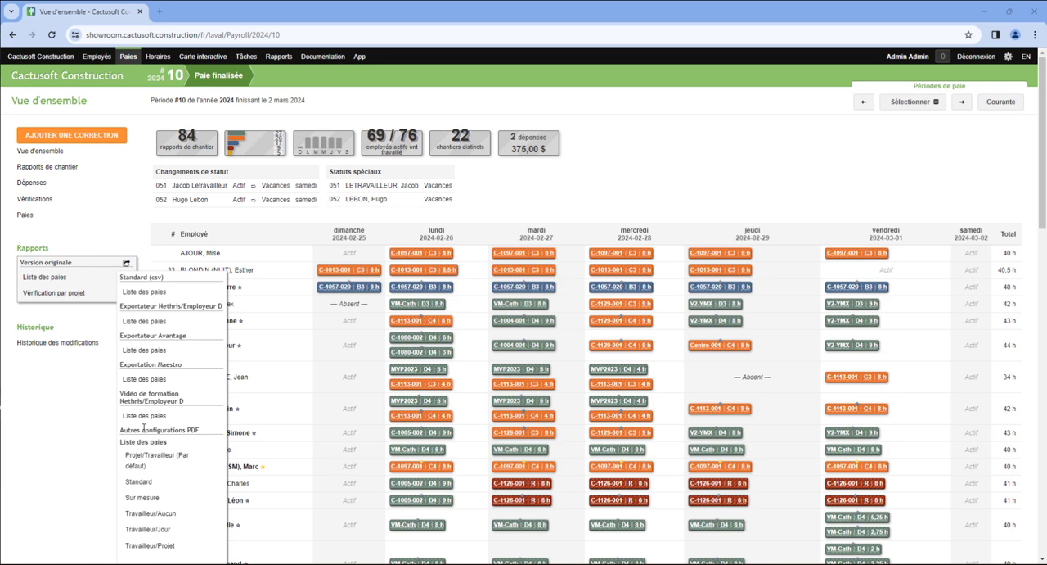
left_click(166, 417)
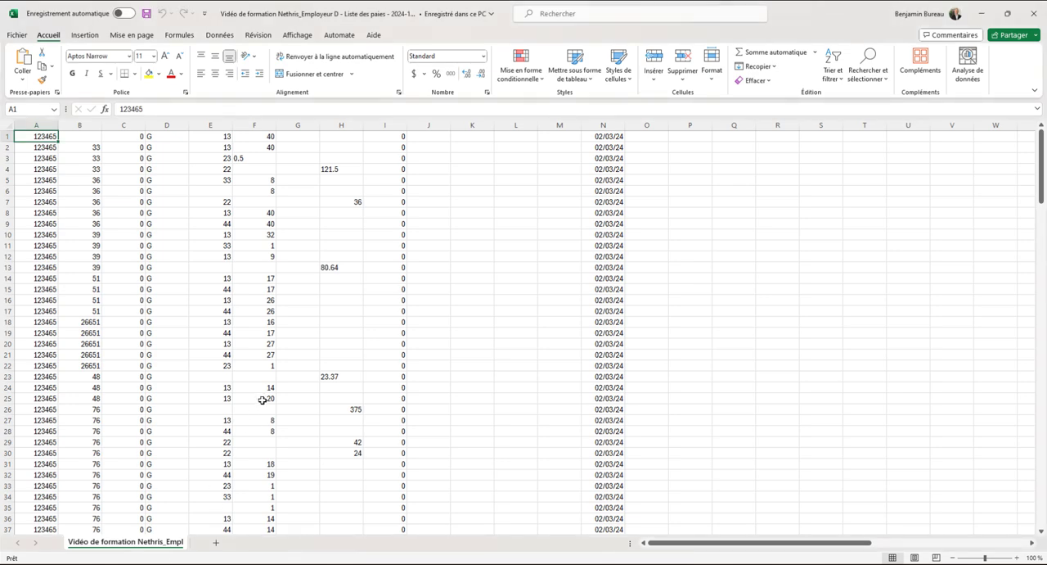
scroll(276, 433, "down", 7)
scroll(276, 438, "up", 7)
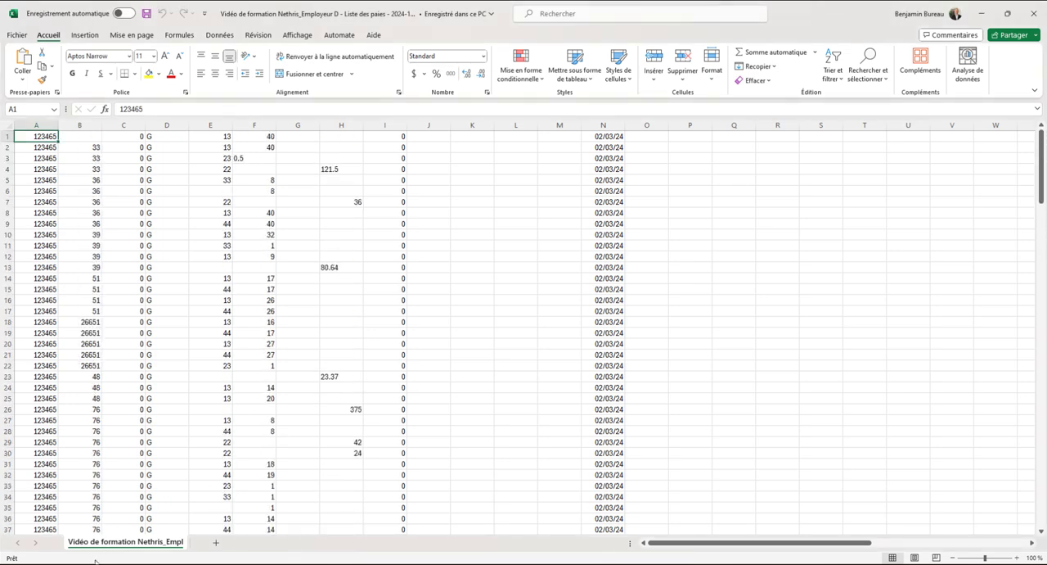